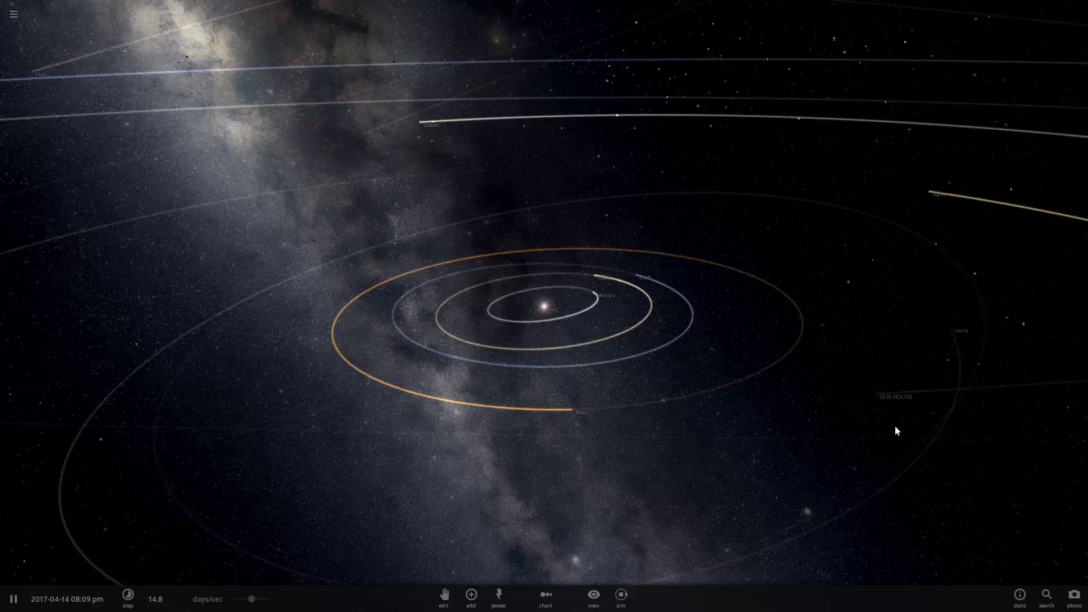
Survey the outer solar system and inspect the dwarf bodies 2002 2TX300, 2005 SUQ513 and 2002 2UX25
scroll(872, 431, down, 5)
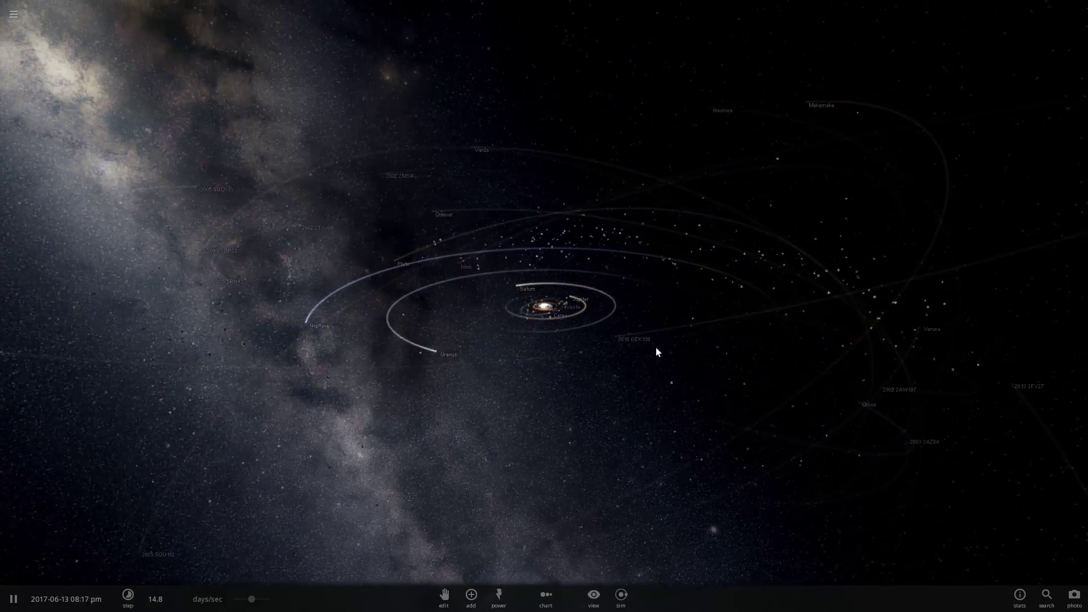
click(307, 221)
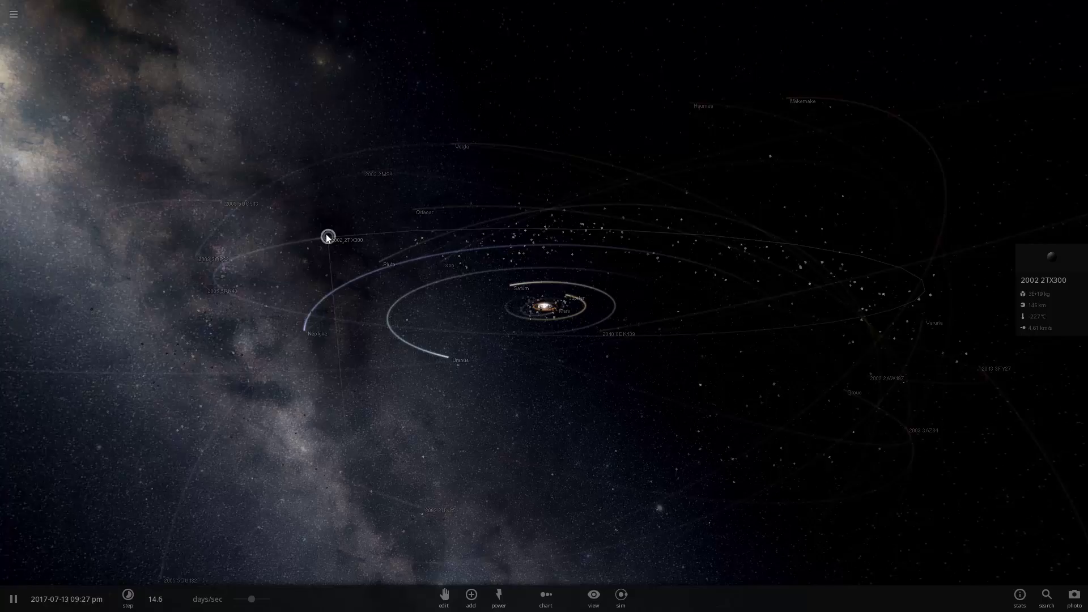
click(234, 210)
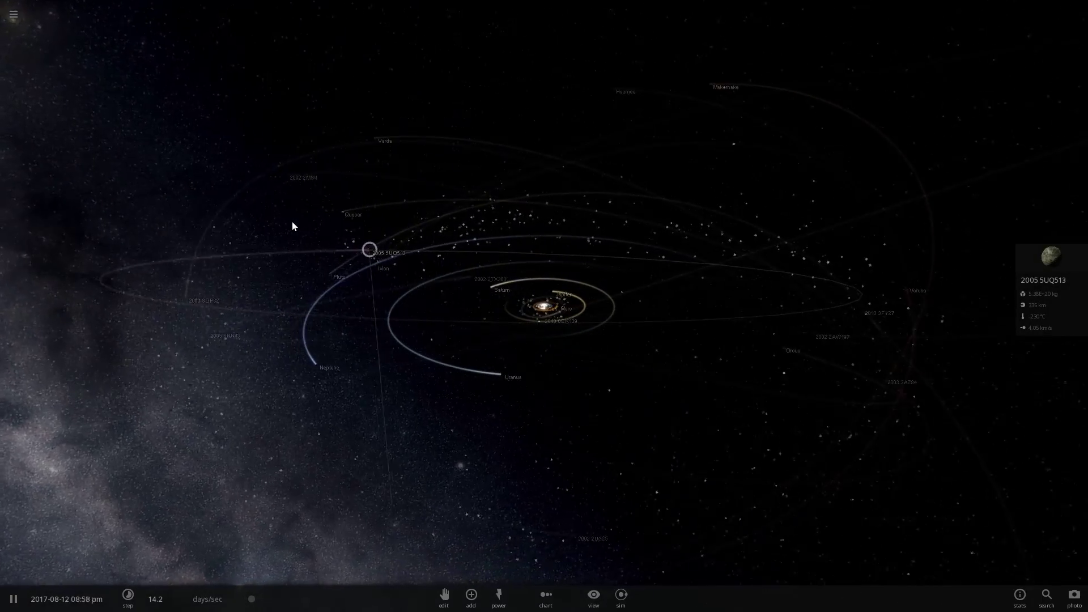
drag(444, 260, 413, 239)
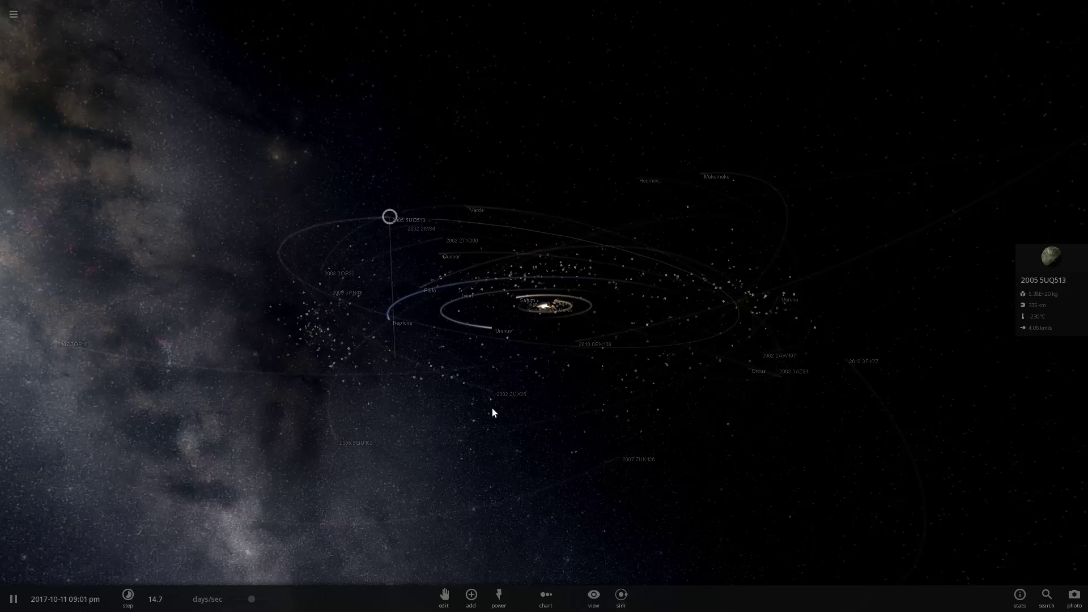
click(499, 391)
drag(512, 397, 462, 379)
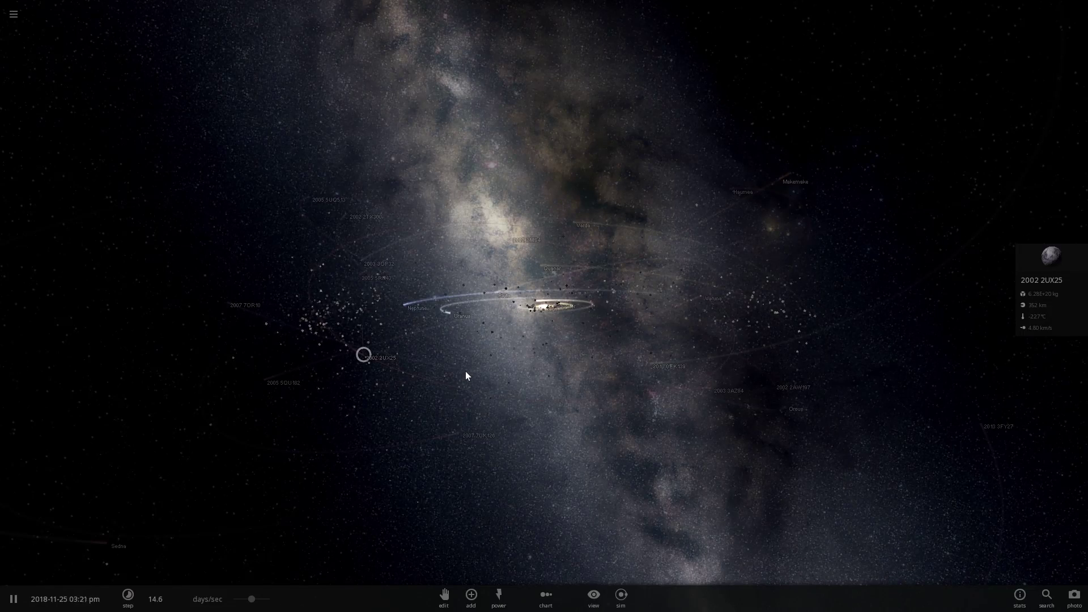
Focus on 2002 2UX25 up close and open its basic properties and orbital elements
scroll(463, 372, up, 3)
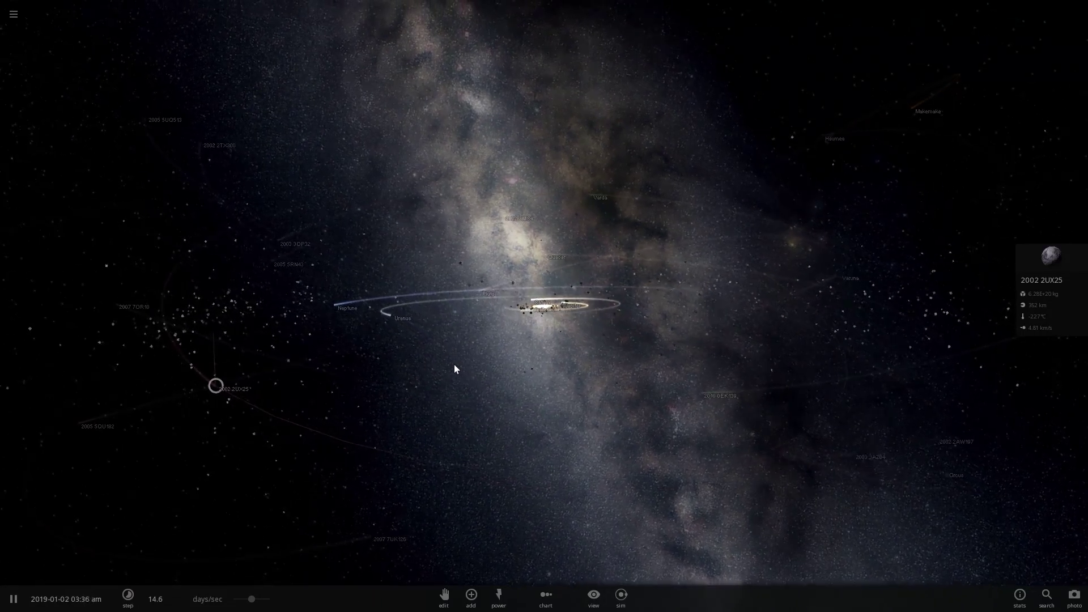
double_click(213, 378)
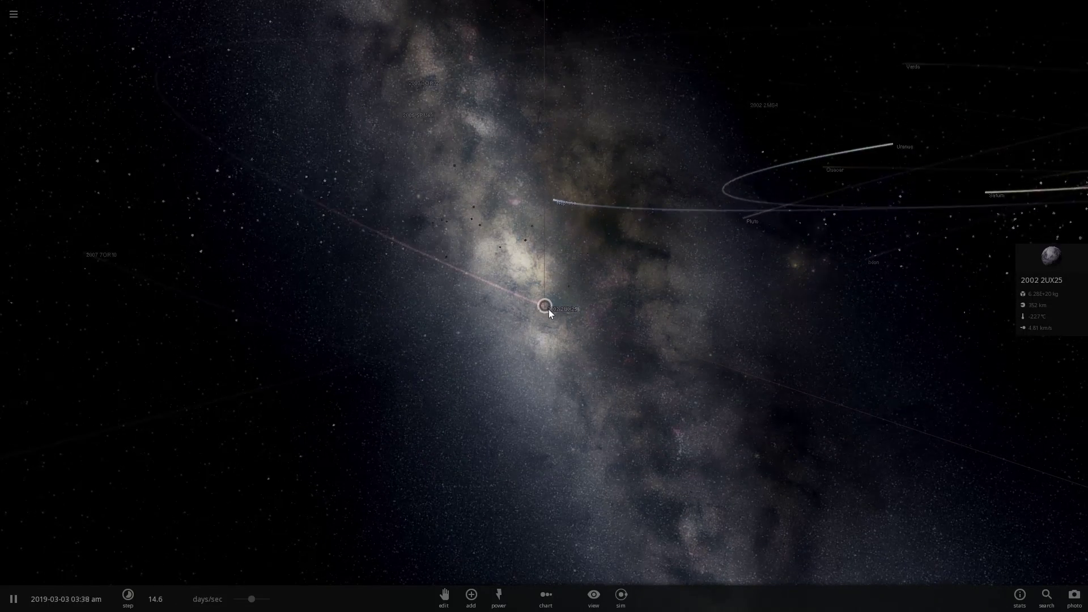
scroll(546, 311, up, 3)
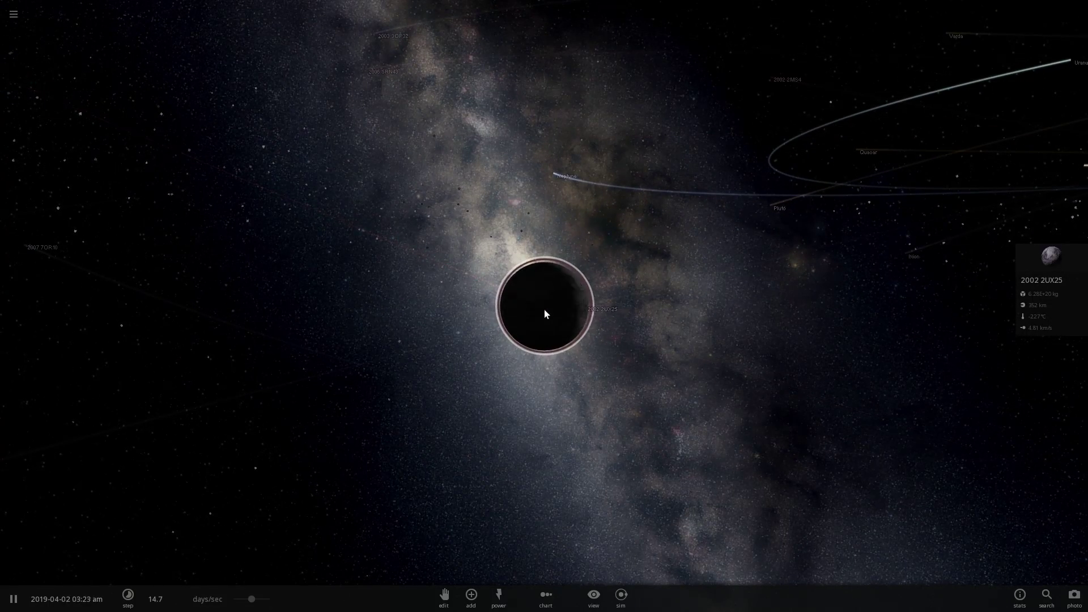
scroll(543, 310, up, 3)
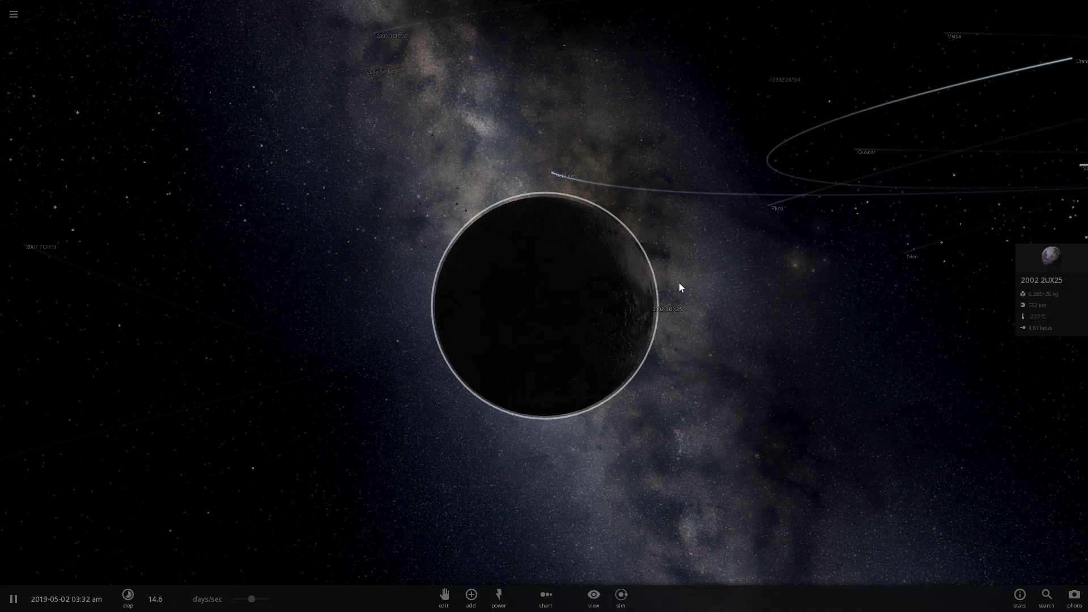
scroll(680, 288, down, 3)
click(1034, 259)
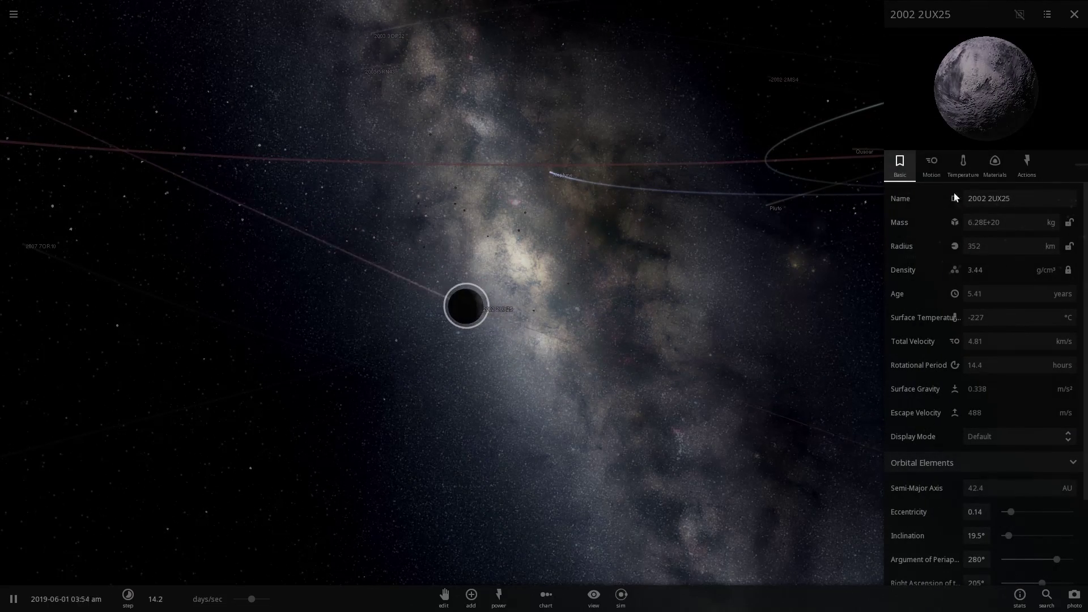
scroll(701, 309, down, 3)
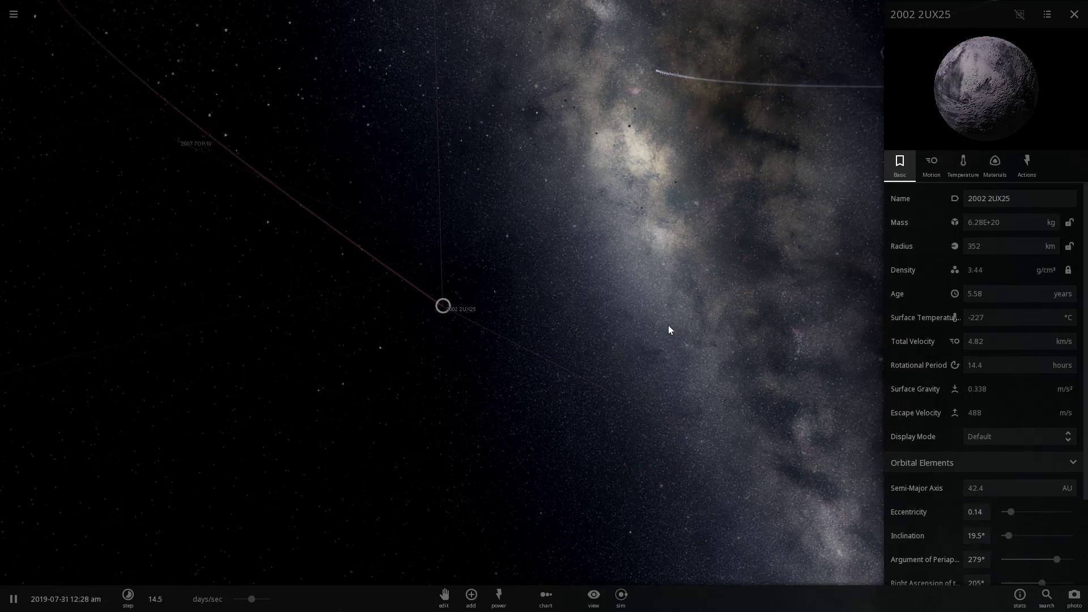
Add 2014 UZ224 on an orbit beyond the Kuiper belt, about 107 AU from its host
scroll(668, 326, down, 5)
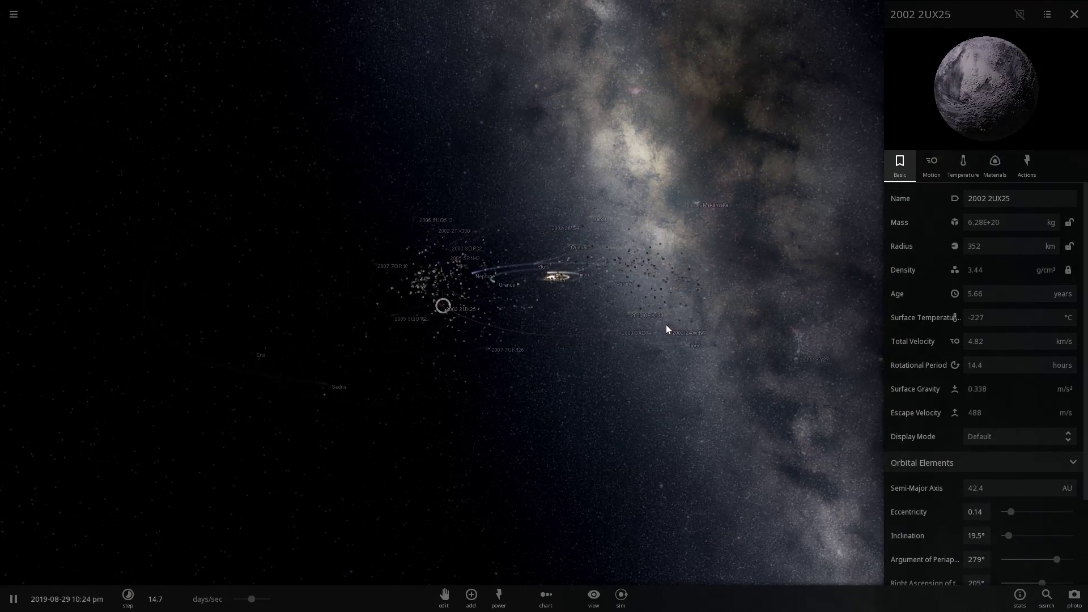
drag(665, 324, 482, 434)
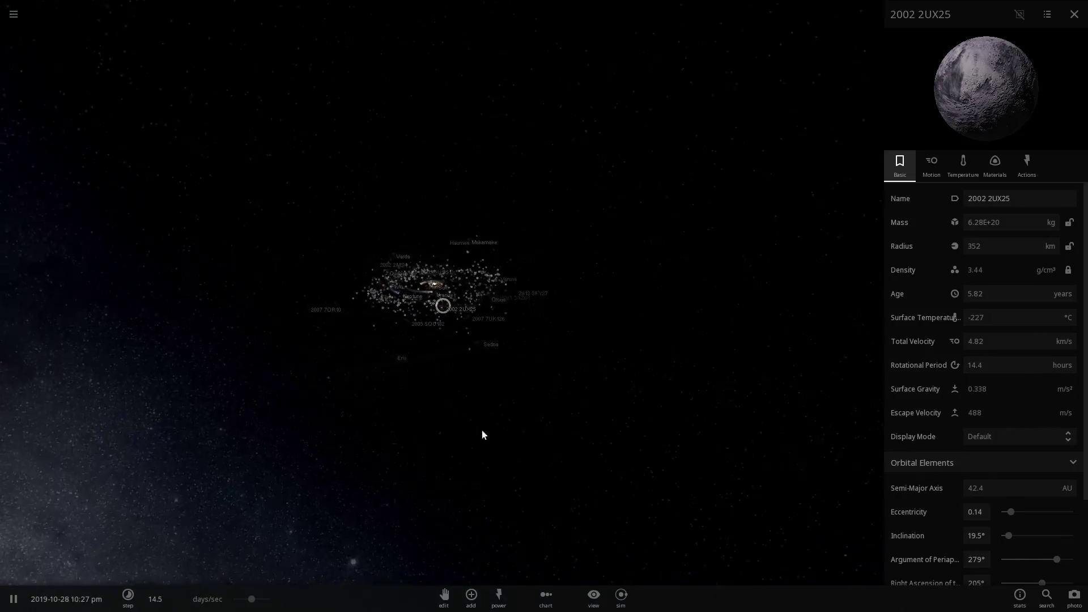
scroll(504, 416, up, 3)
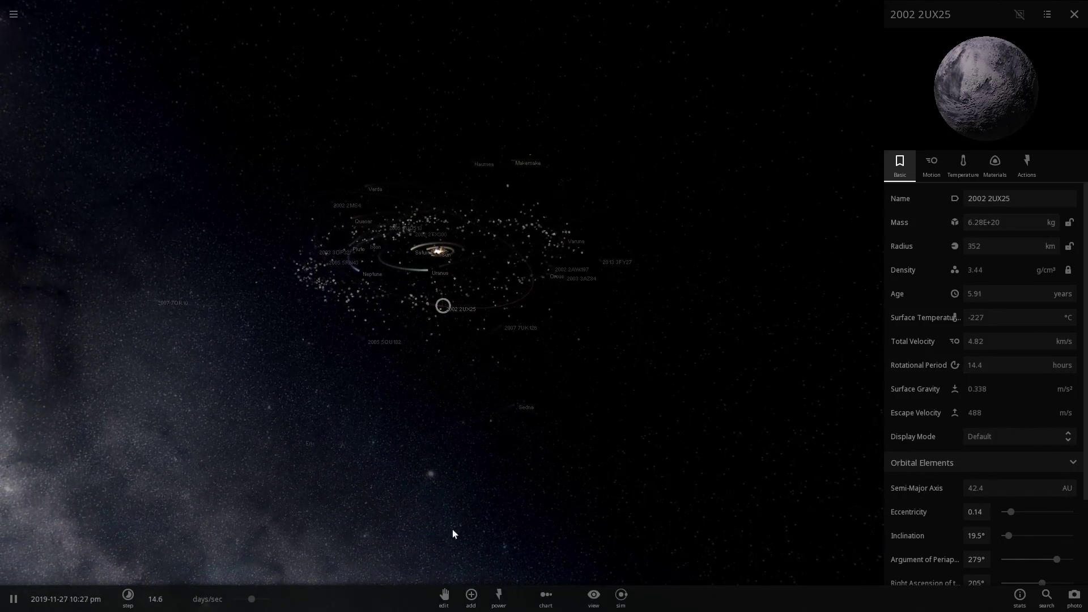
click(471, 595)
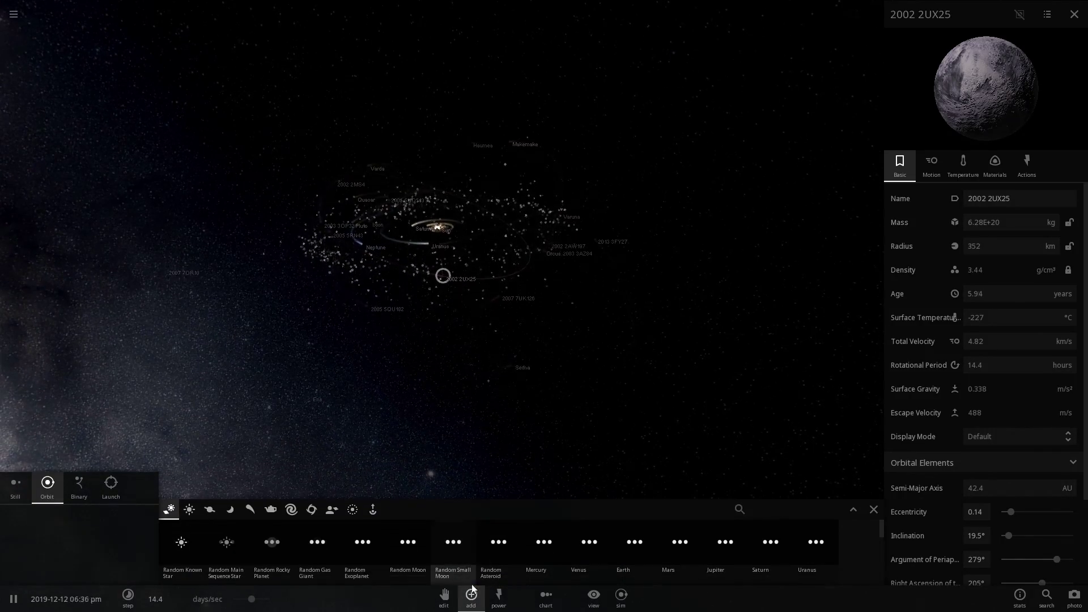
click(258, 509)
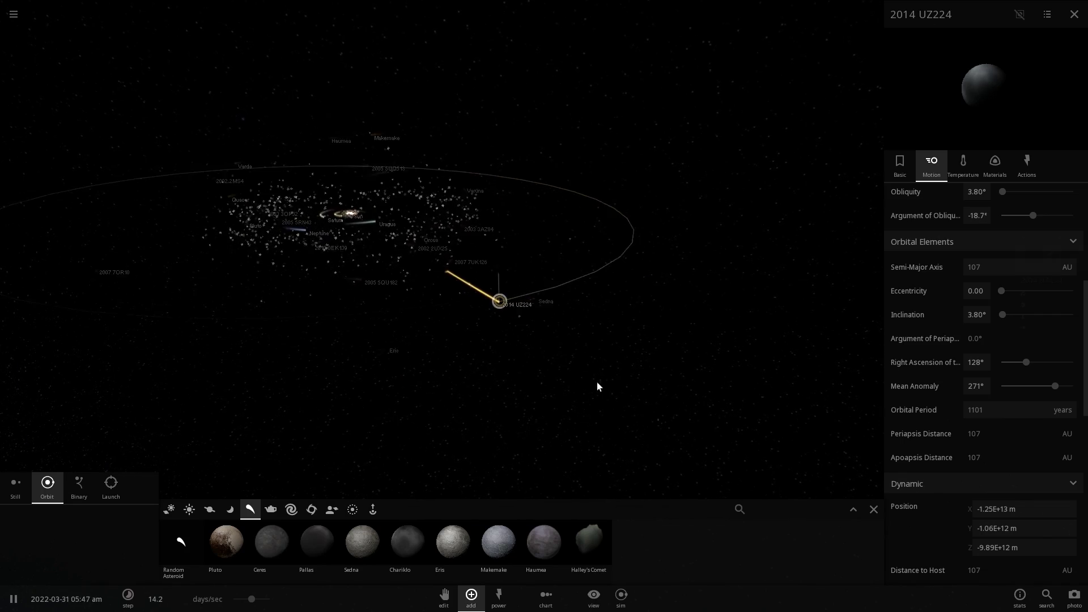
click(873, 509)
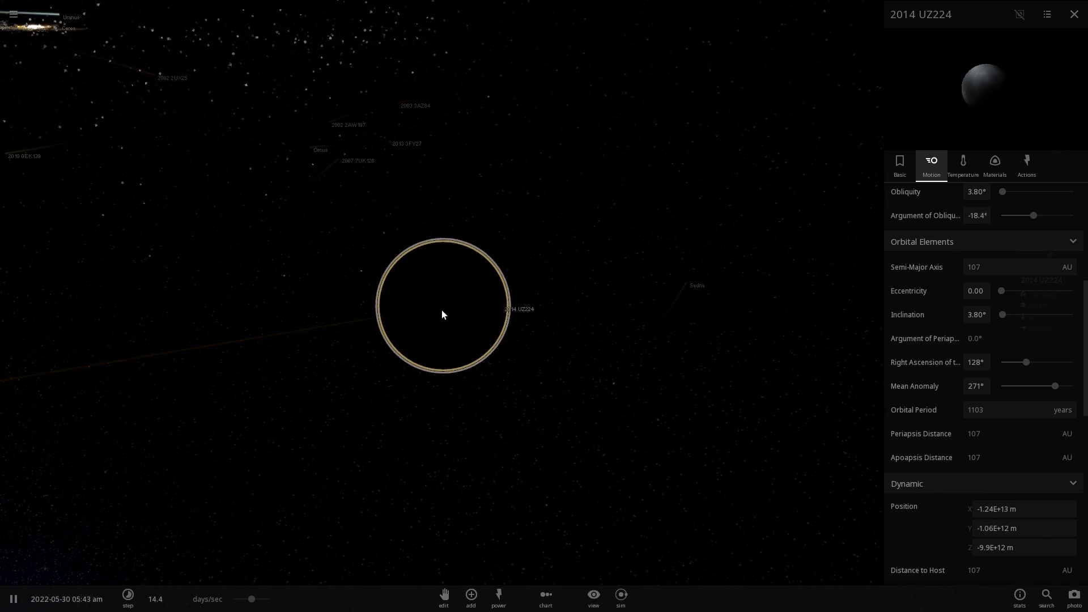
Preview Earth beside 2014 UZ224 to compare their sizes, without placing it
drag(442, 315, 477, 483)
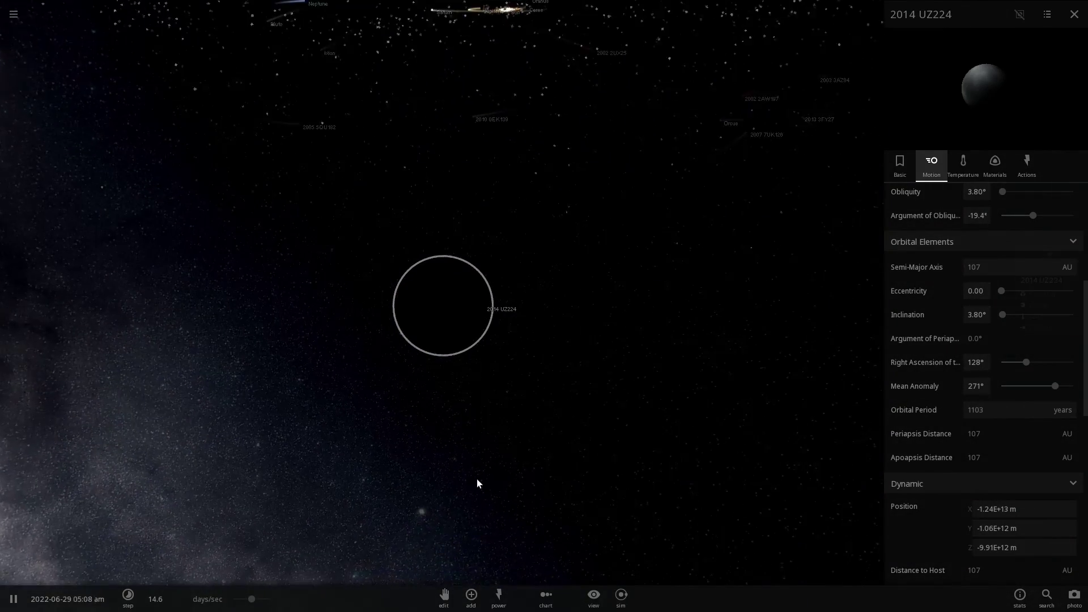
click(472, 595)
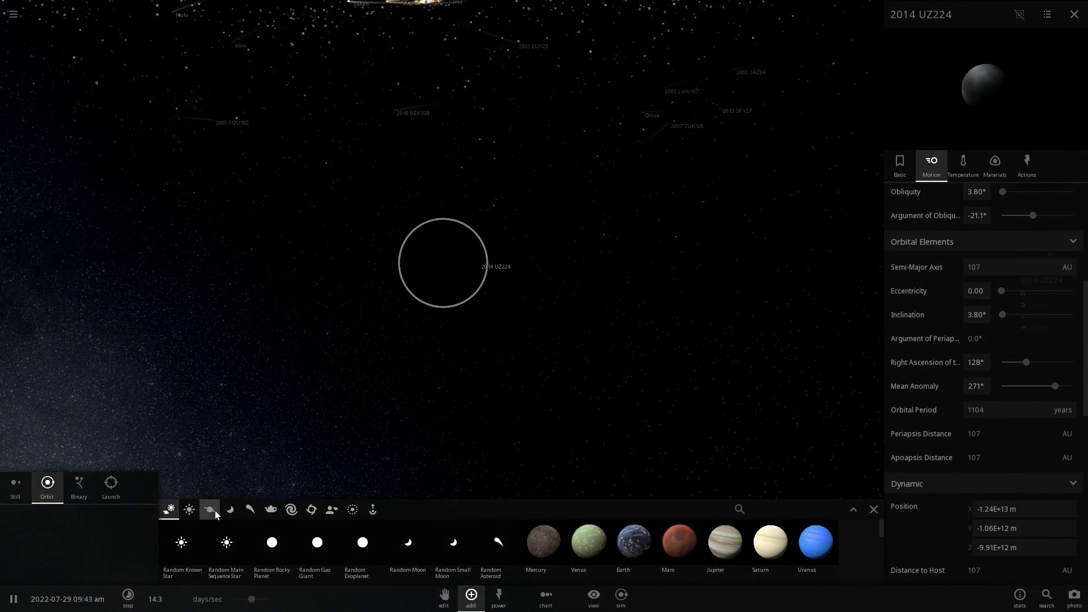
click(248, 509)
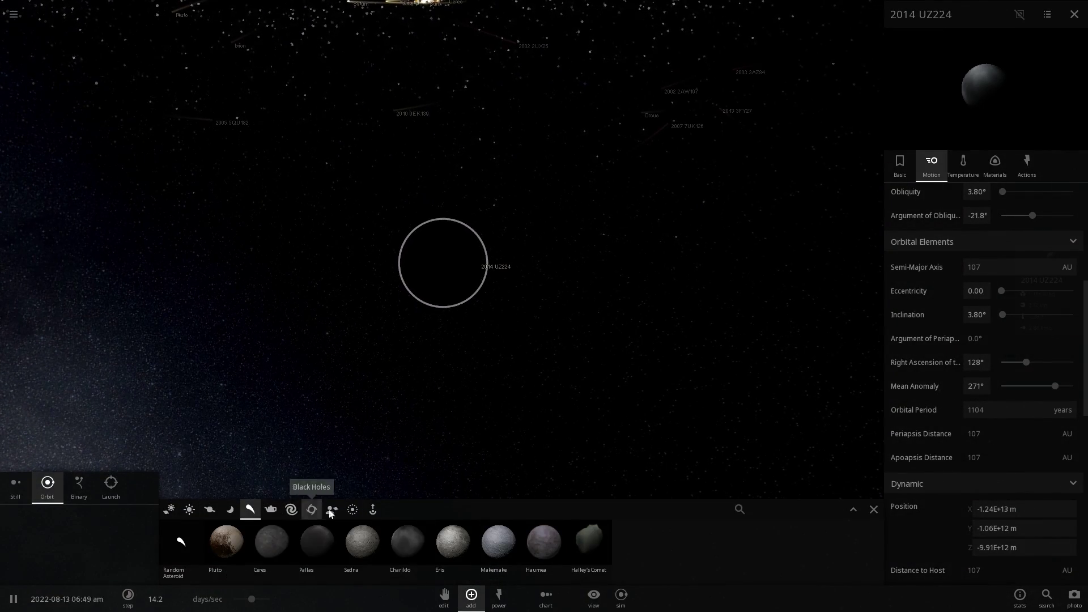
click(488, 547)
key(Escape)
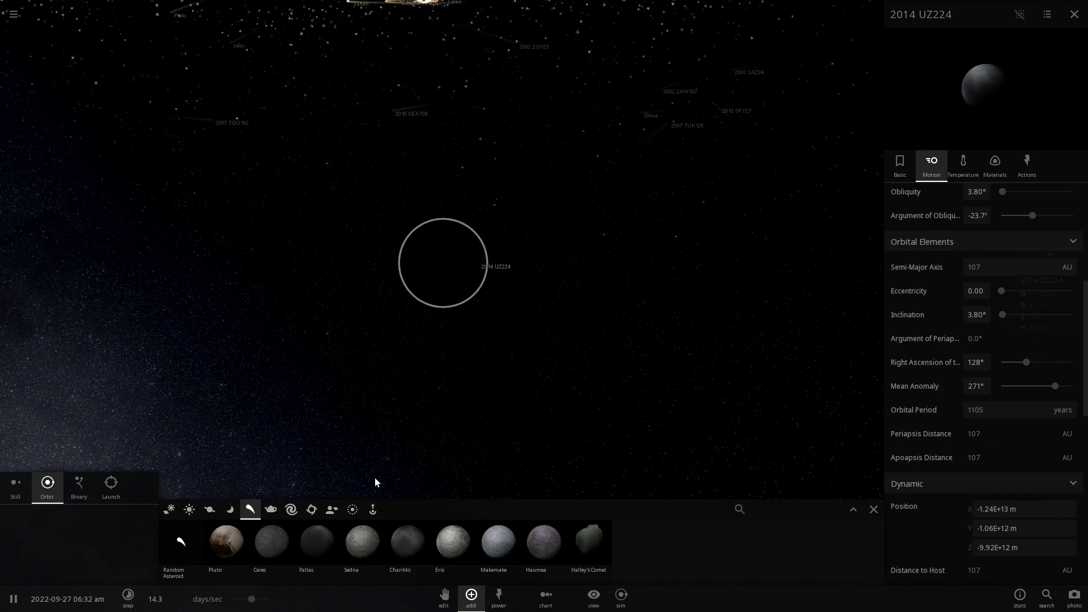
click(219, 546)
key(Escape)
click(209, 509)
click(408, 543)
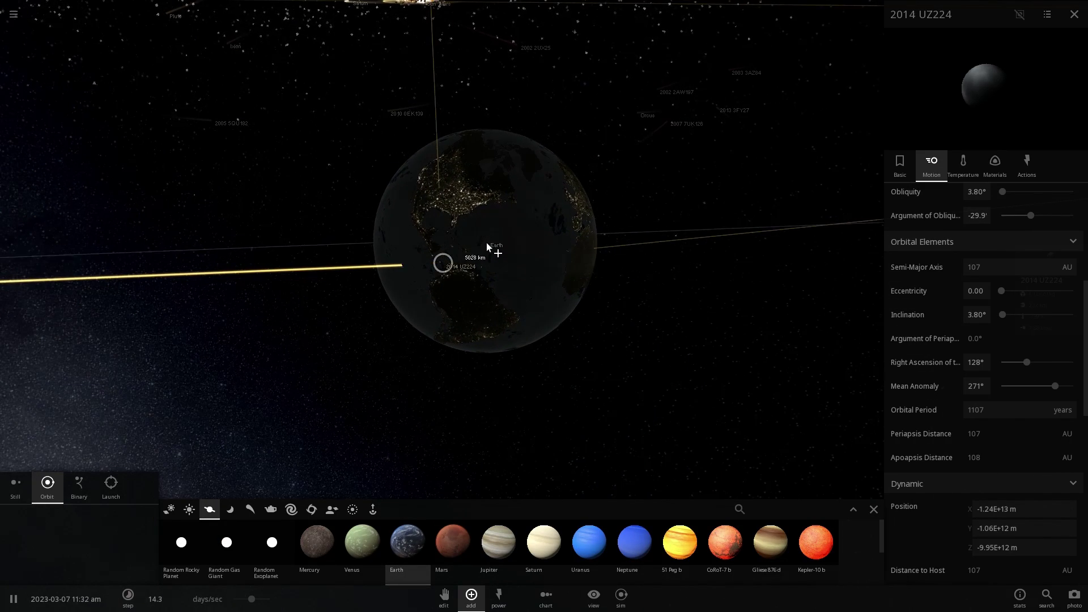
key(Escape)
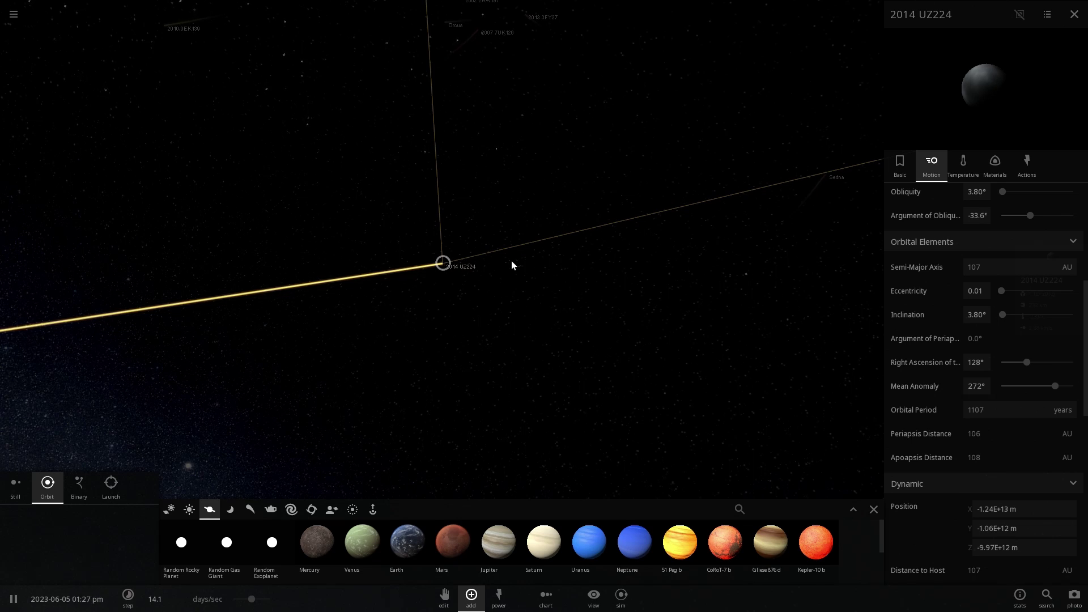
Compare the orbits and orbital elements of Sedna and Eris with 2014 UZ224, leaving 2014 UZ224 selected and the object library closed
scroll(509, 264, down, 5)
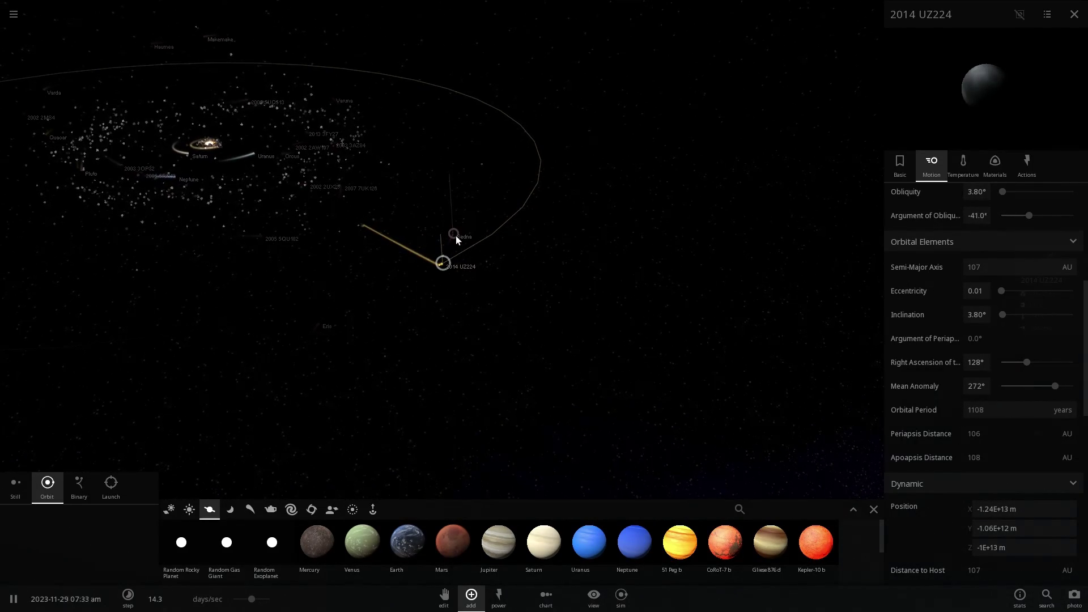
click(456, 236)
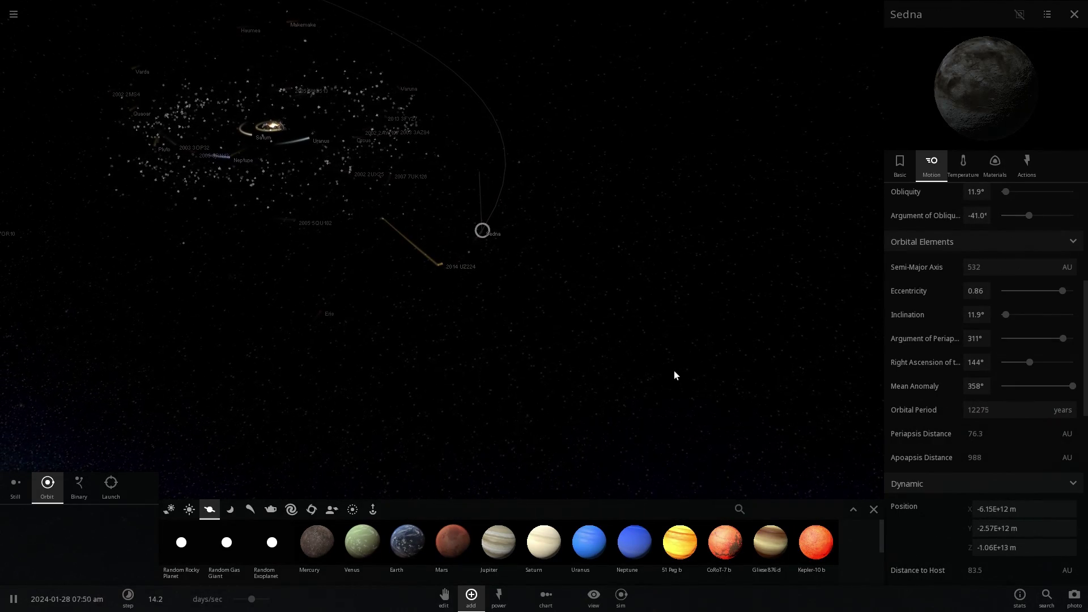
click(361, 295)
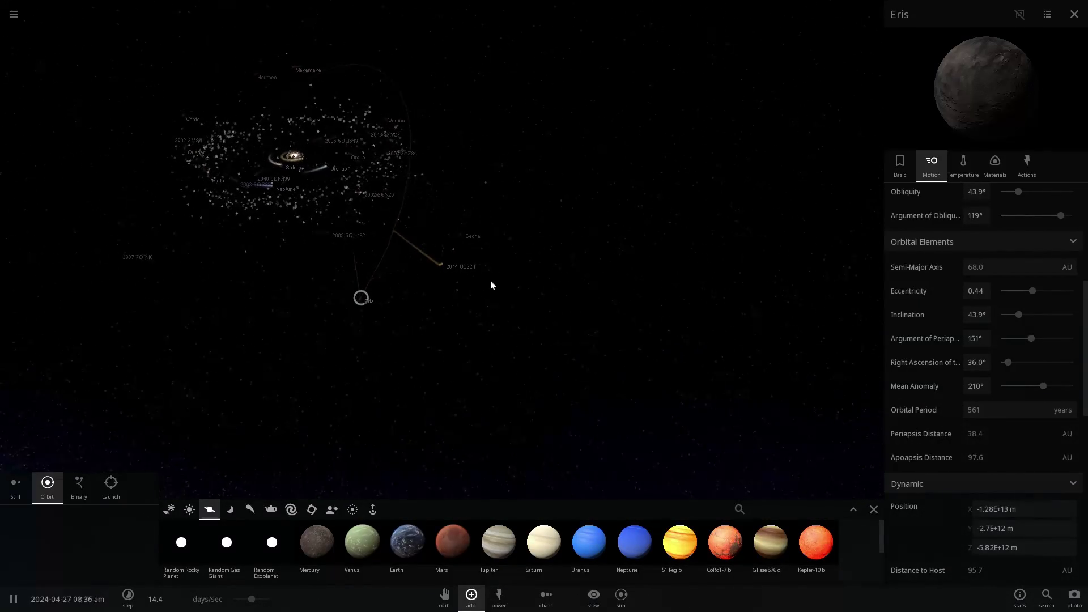
click(444, 267)
click(451, 296)
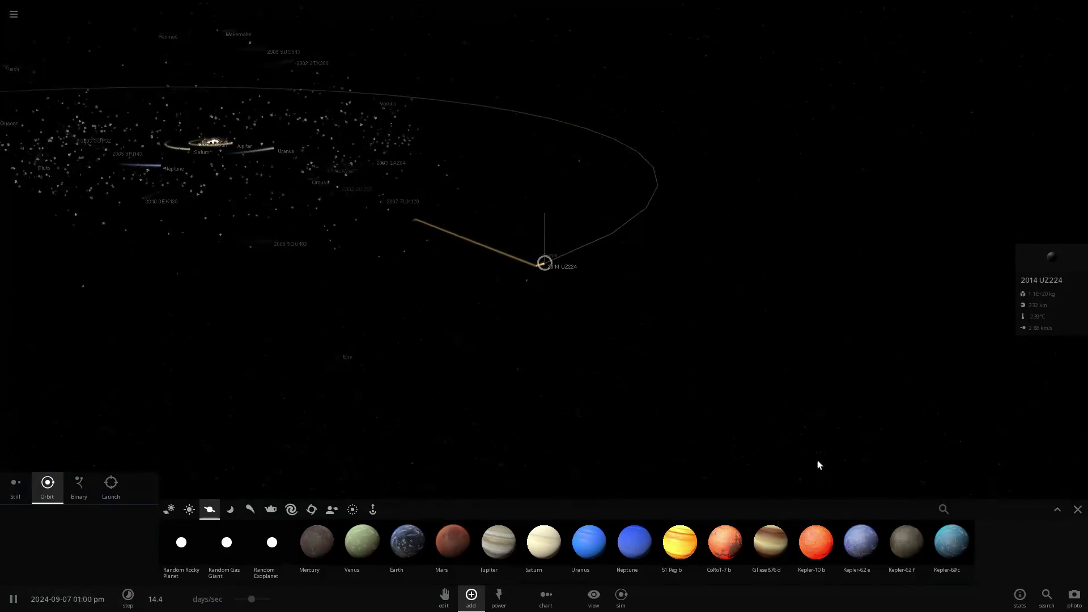
click(1073, 512)
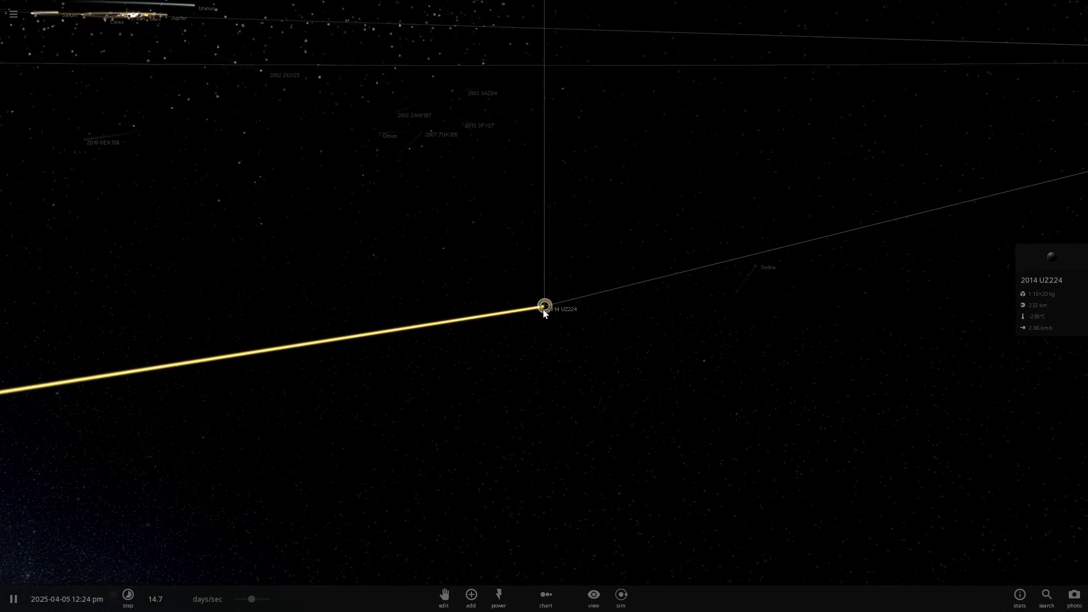
Examine 2014 UZ224 up close and its full orbit around the Kuiper belt
scroll(543, 310, up, 5)
scroll(567, 309, down, 3)
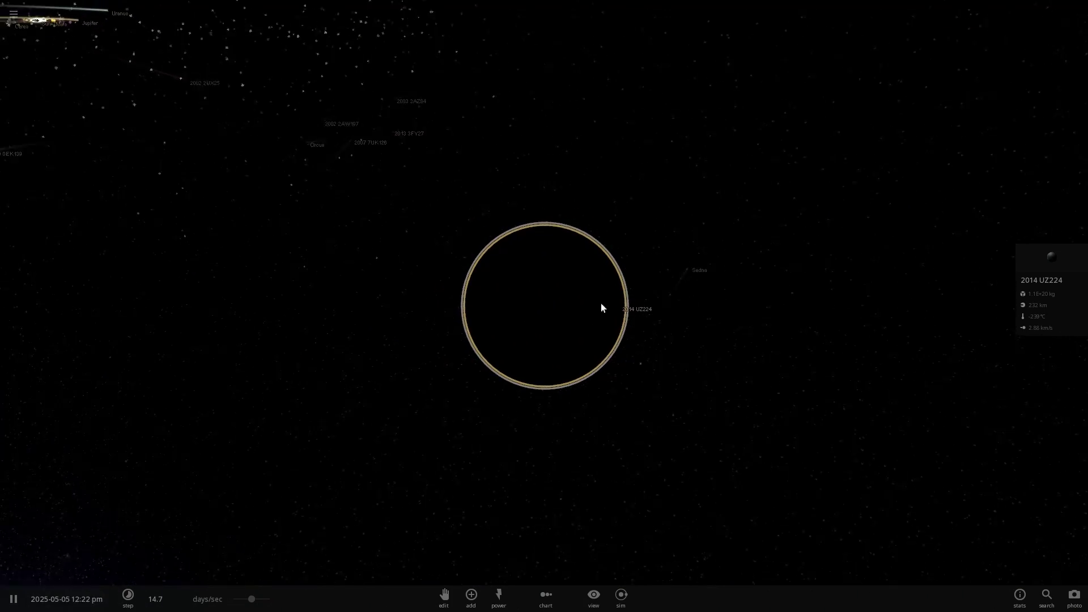
drag(601, 304, 551, 308)
scroll(565, 272, down, 3)
drag(433, 372, 453, 479)
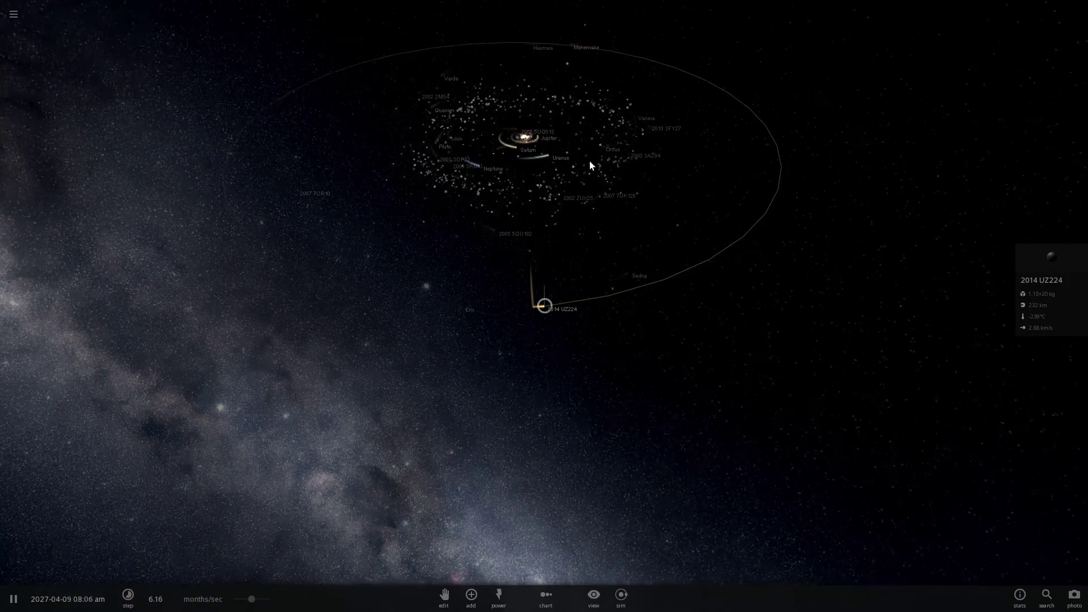
Focus on Pluto up close and slow the simulation to about 9.75 hours per second
click(433, 144)
click(434, 144)
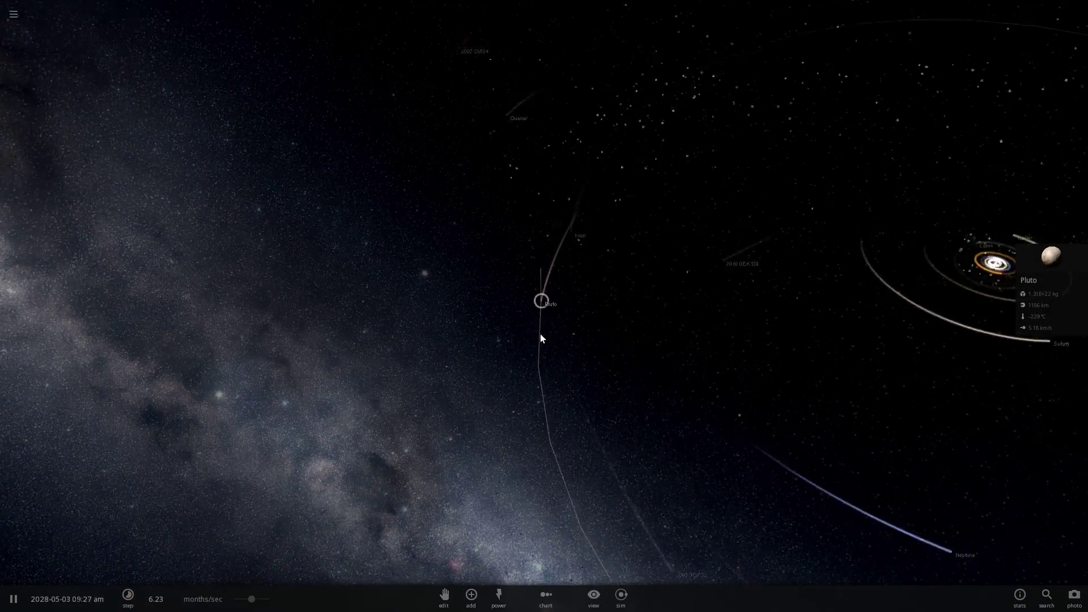
double_click(541, 308)
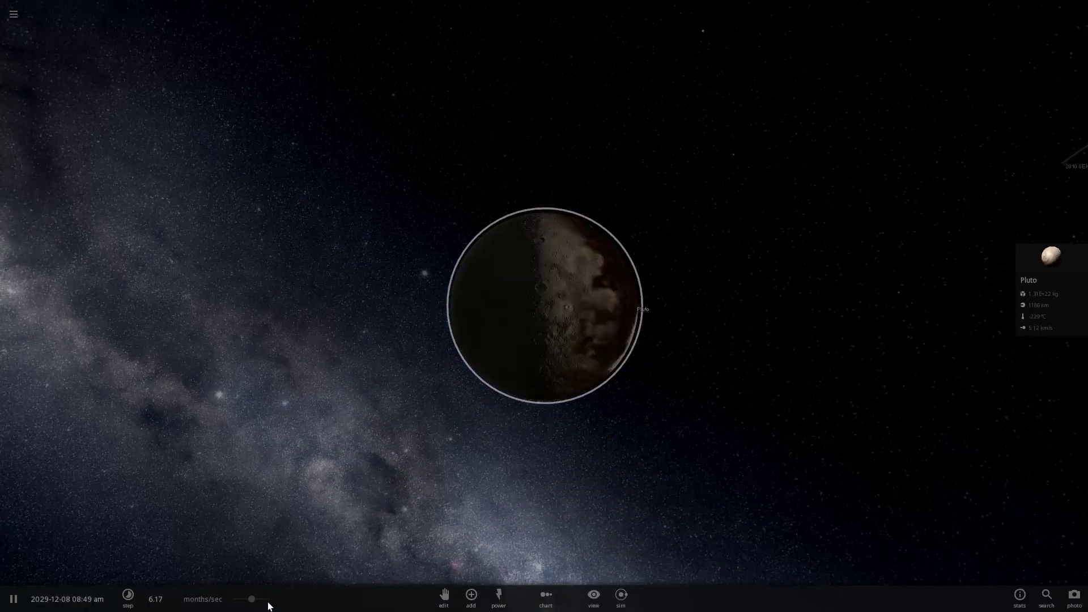
drag(251, 599, 227, 603)
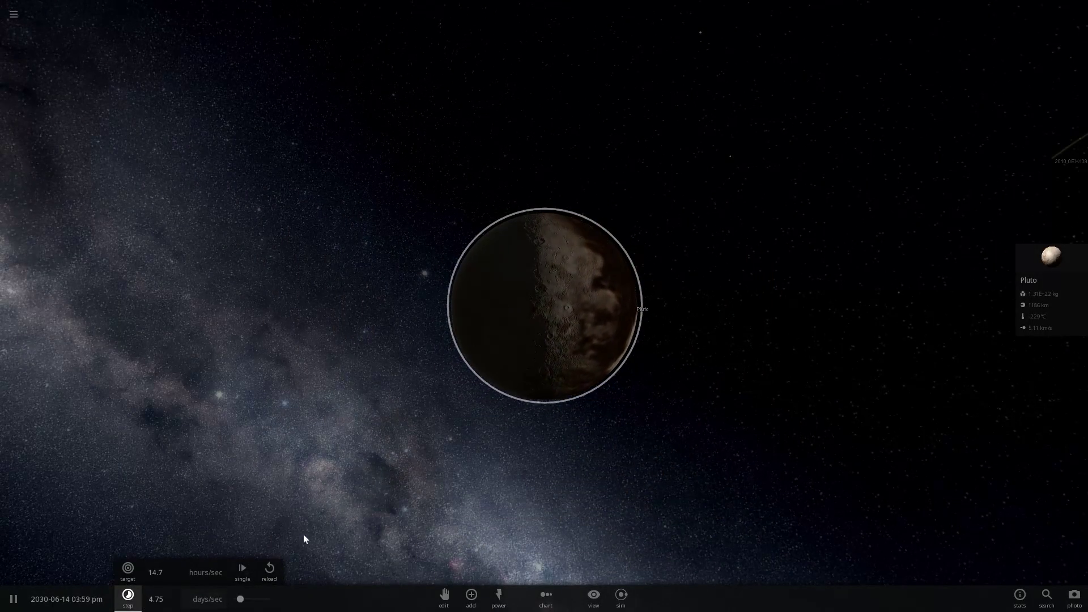
drag(304, 537, 245, 600)
Examine Pluto's surface from another side and its orbit relative to the Kuiper belt and 2014 UZ224
scroll(607, 337, up, 2)
scroll(607, 338, up, 2)
drag(362, 427, 590, 436)
scroll(586, 430, down, 5)
scroll(581, 425, down, 3)
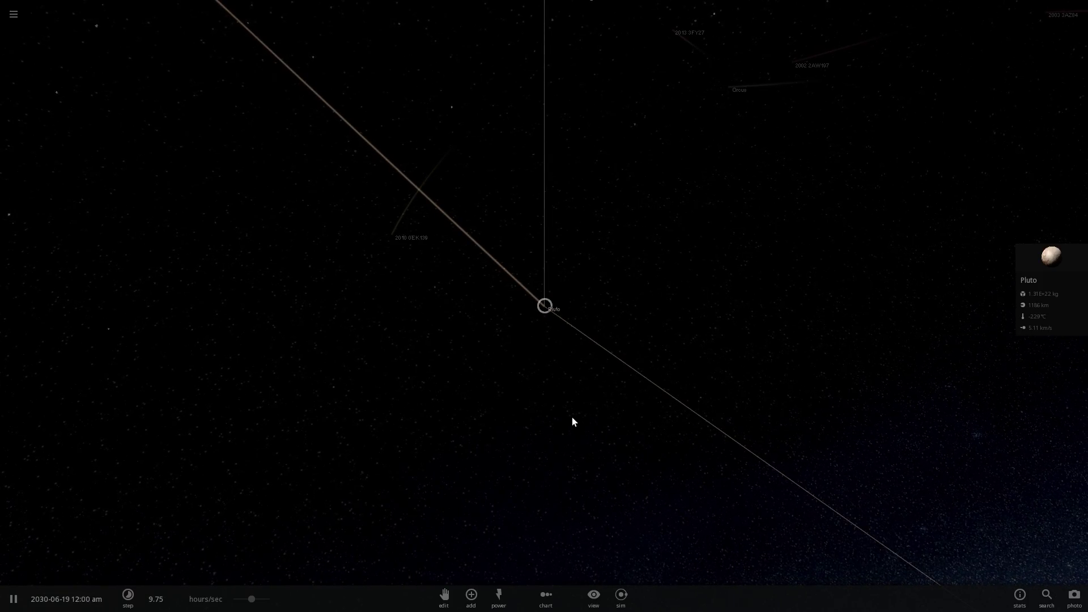
scroll(569, 419, down, 10)
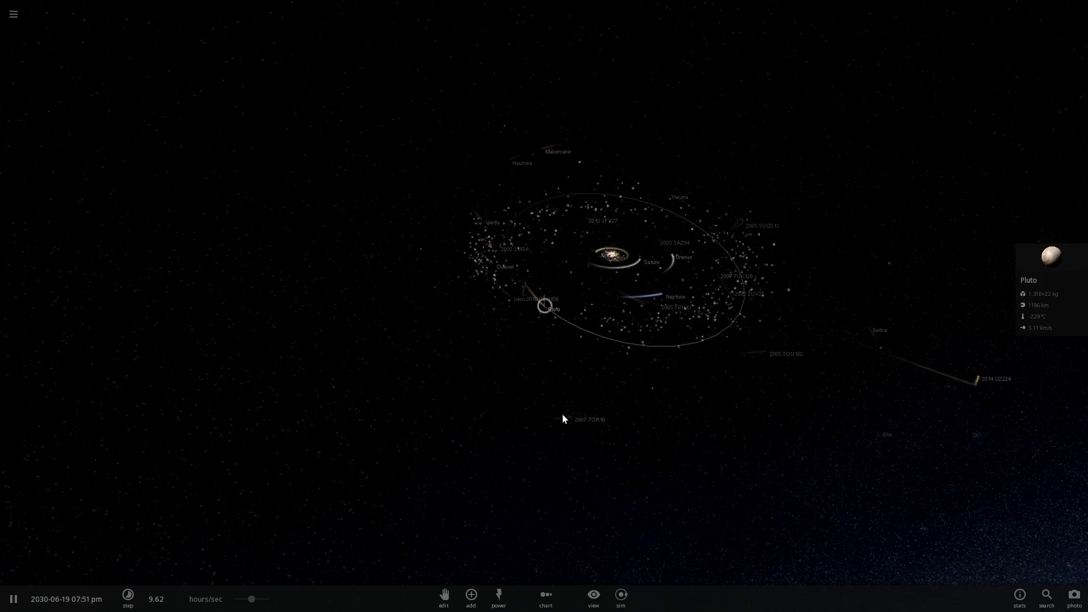
Start a new empty simulation
drag(622, 412, 638, 393)
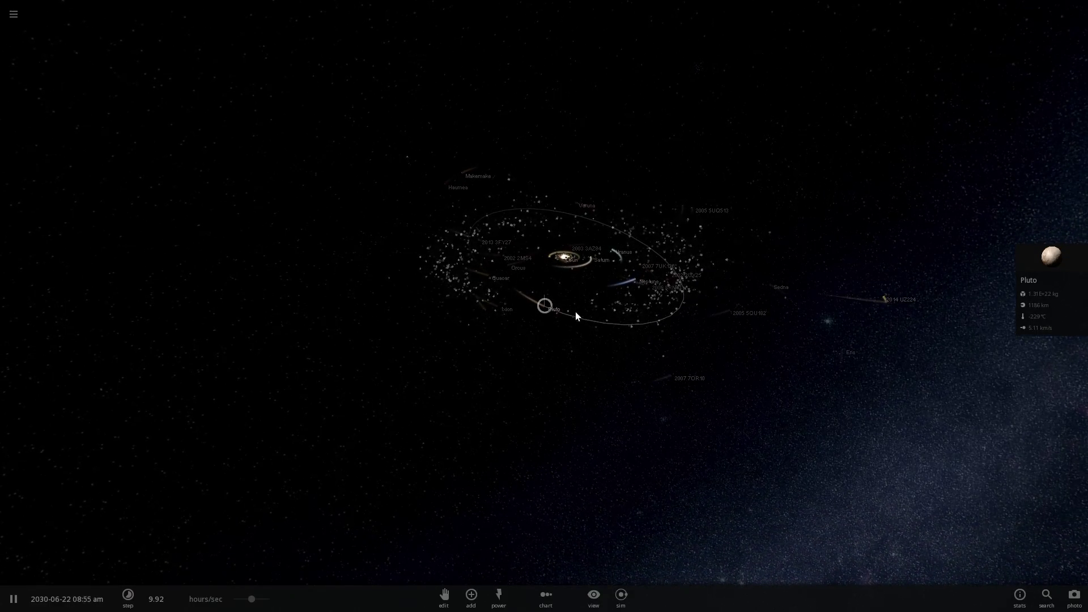
drag(576, 316, 556, 342)
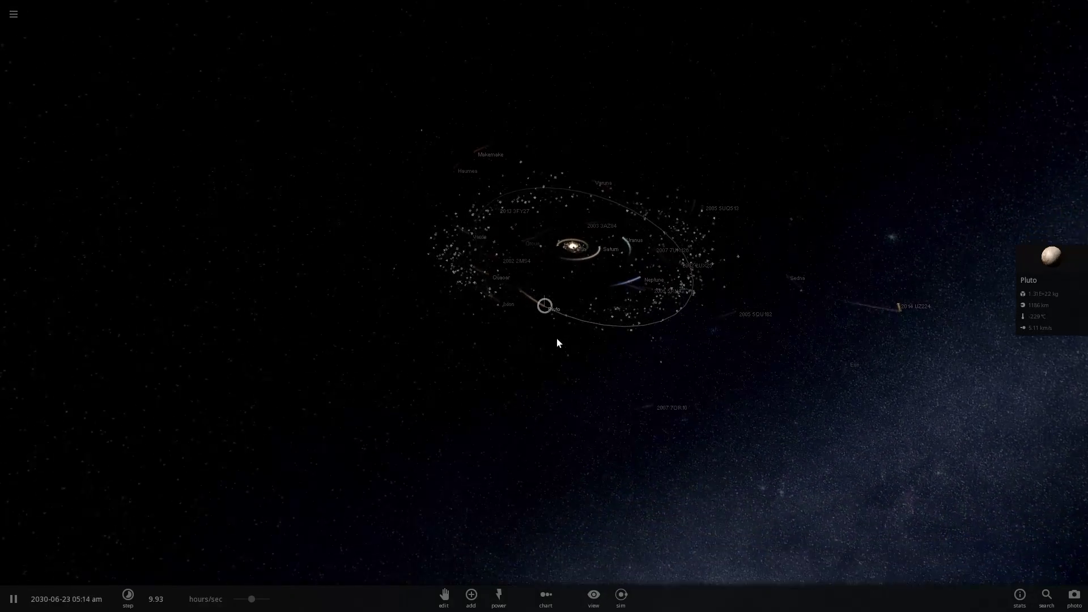
click(14, 15)
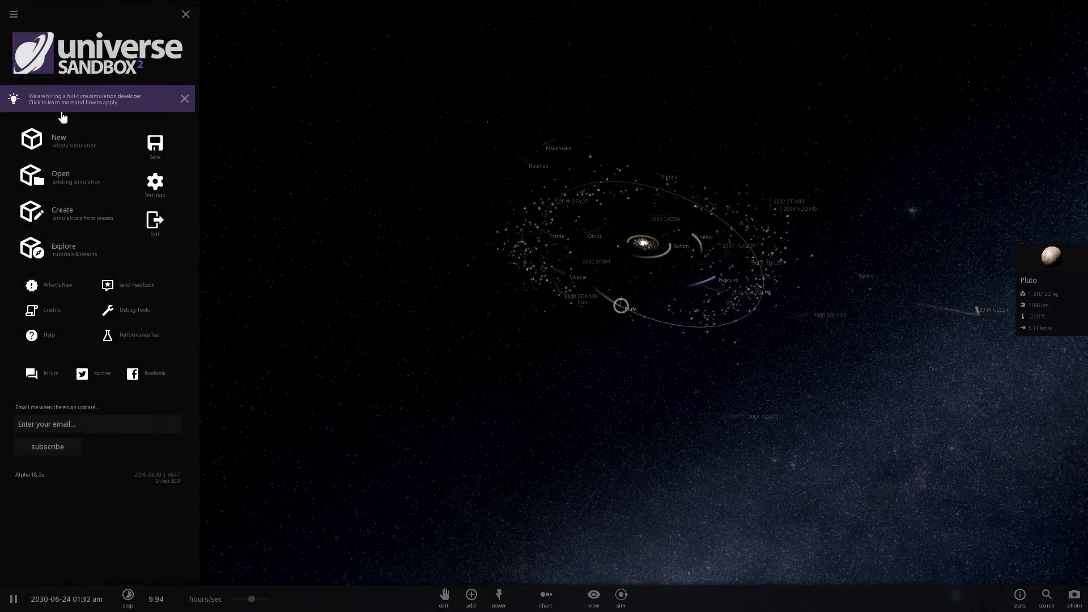
click(64, 142)
Add the Sun to the empty simulation and select it
click(469, 595)
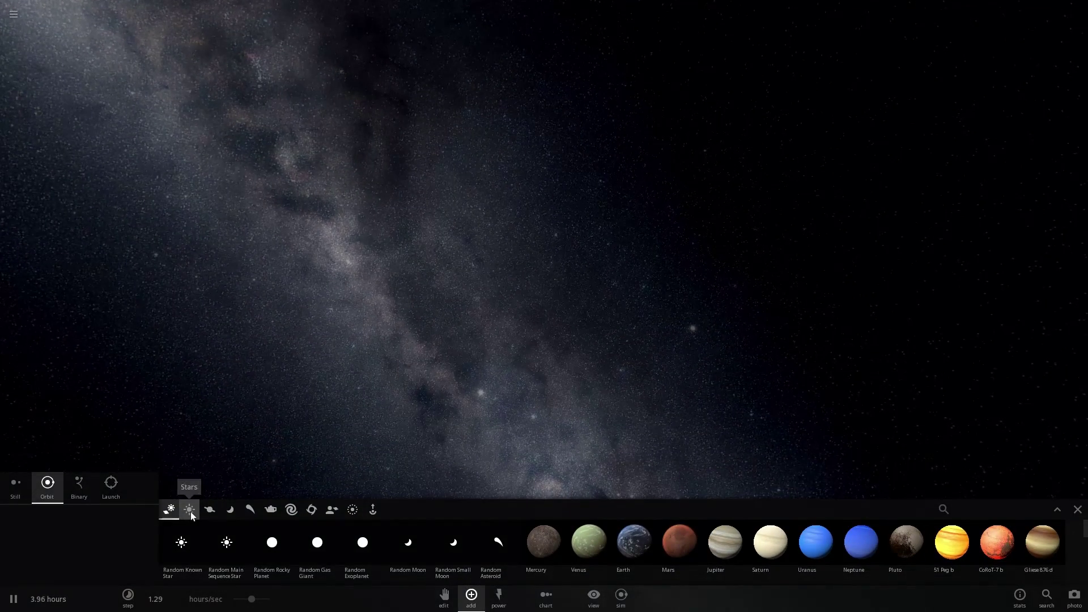
click(190, 509)
click(271, 542)
click(541, 262)
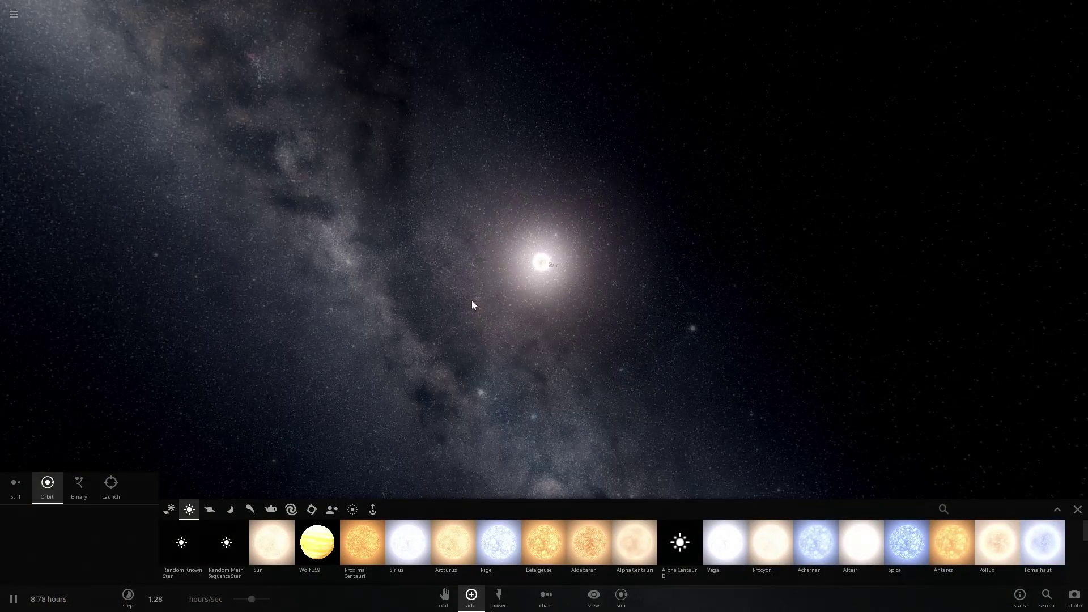
click(542, 264)
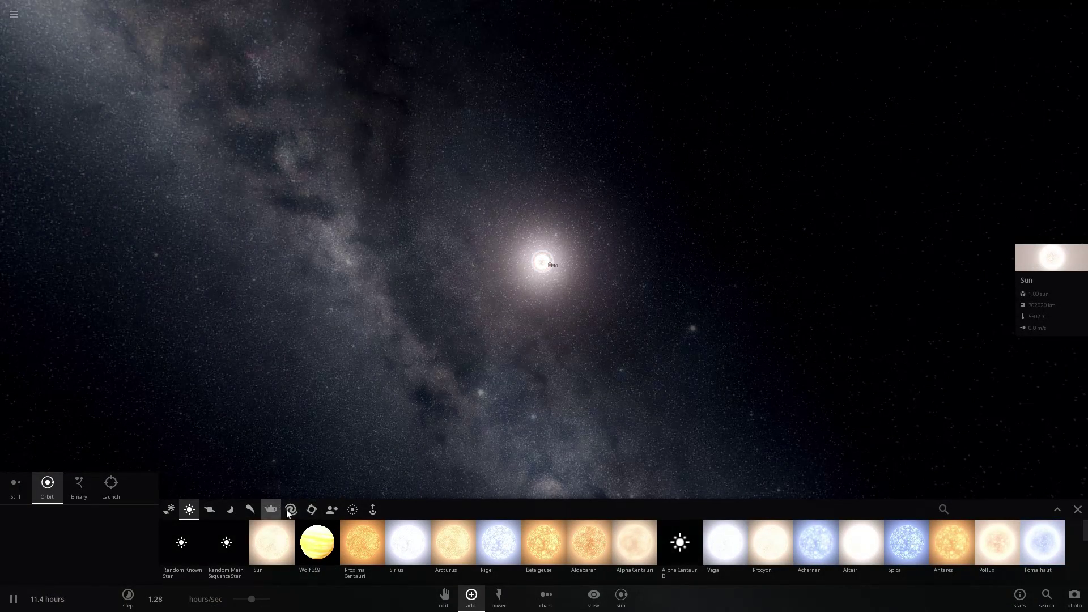
Configure a Jupiter-preset ring for the Sun with 50 bodies, total mass 1E+12 kg, and bodies instead of particles
click(351, 510)
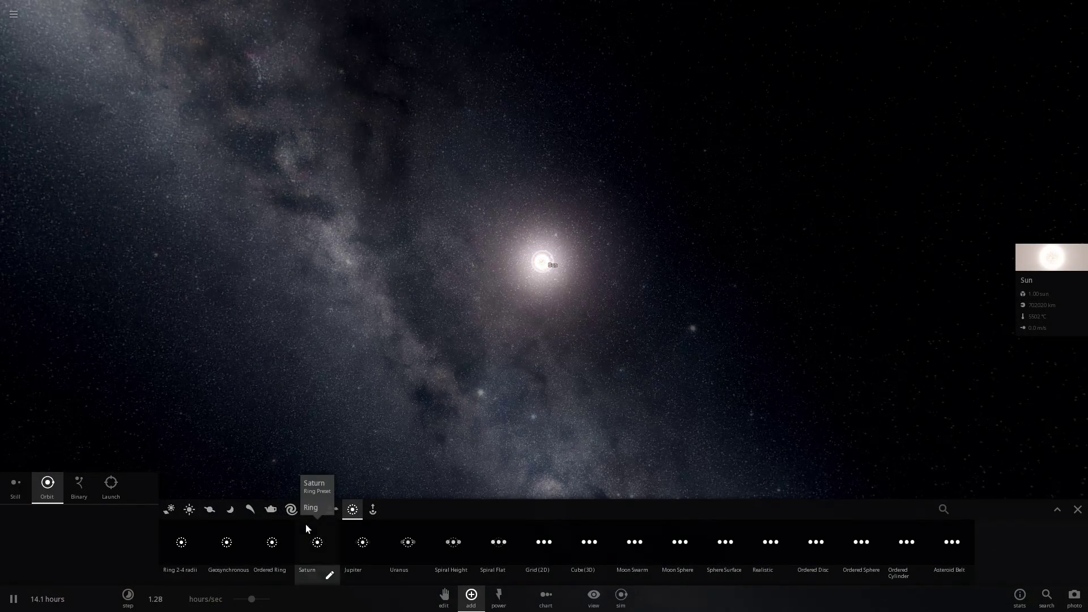
click(378, 575)
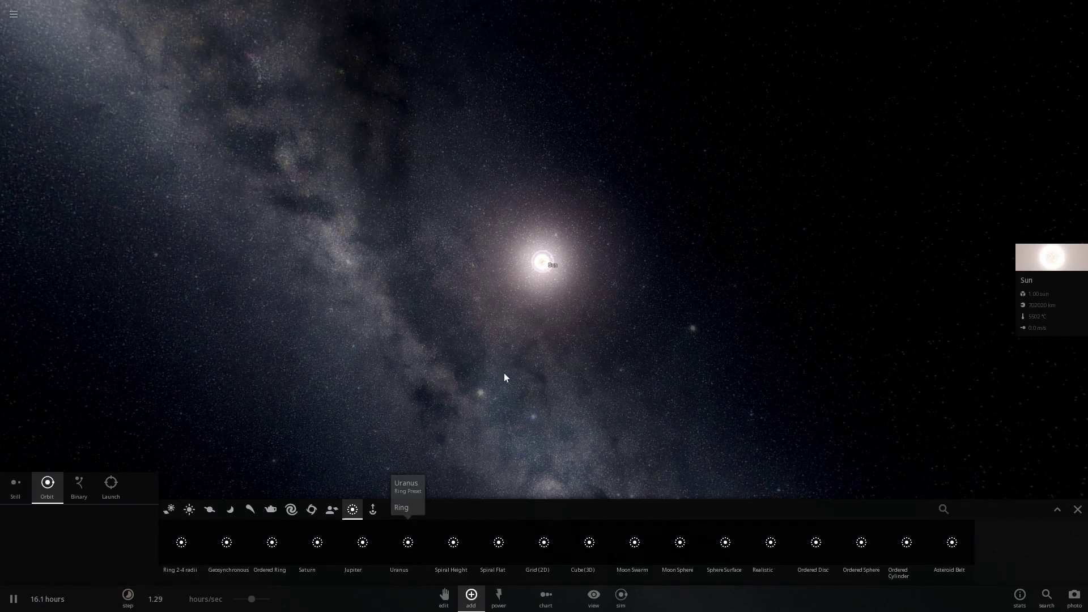
click(545, 284)
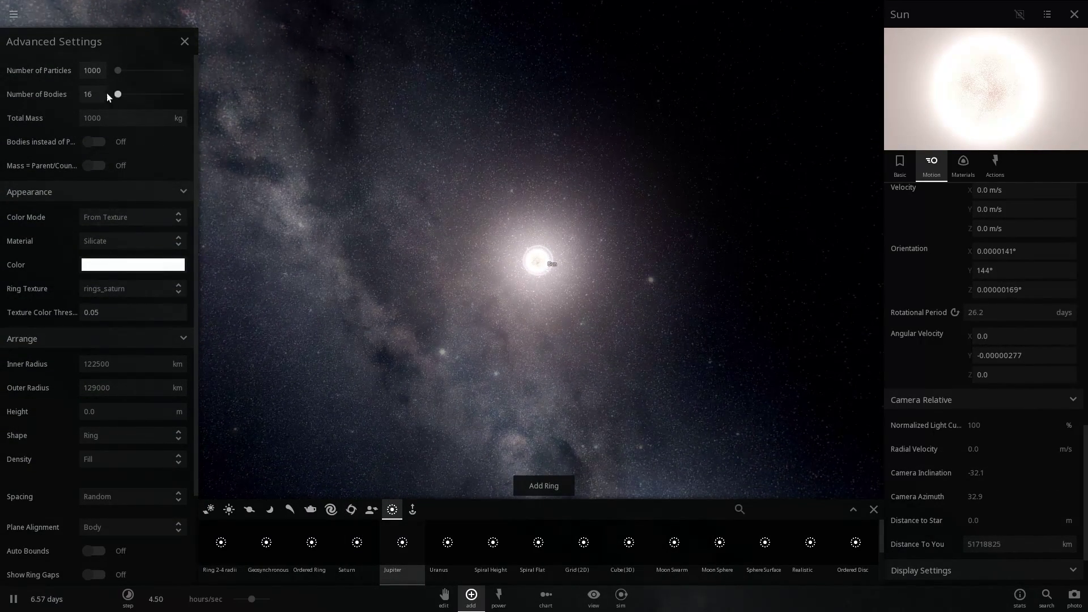
text(50)
text(1000000000000)
click(92, 142)
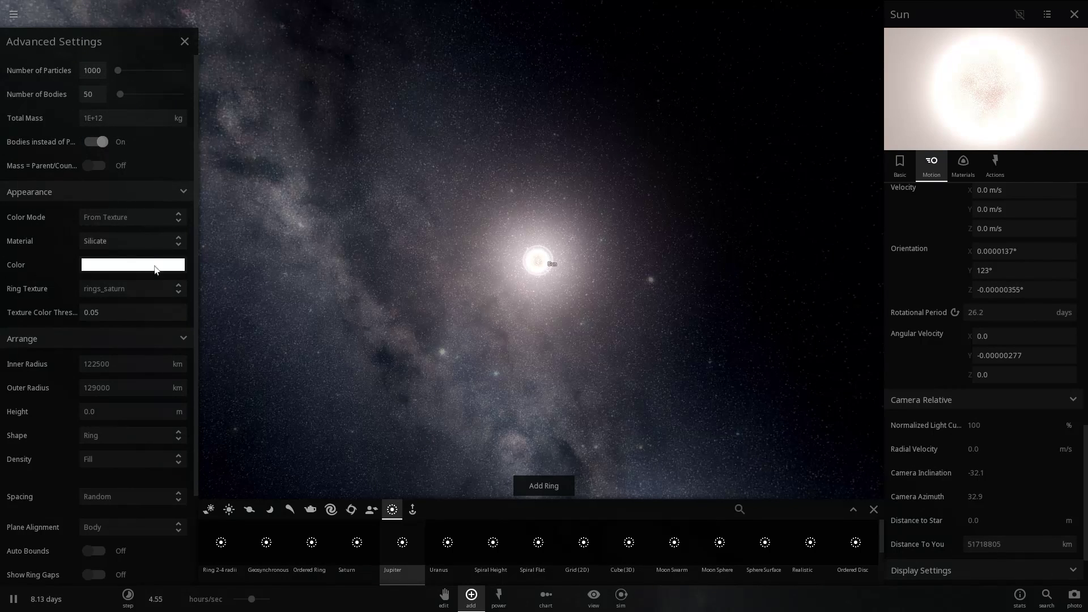
Set the ring's inner radius to 0.1 AU and outer radius to 0.2 AU, and add it around the Sun
click(171, 364)
text(0.1)
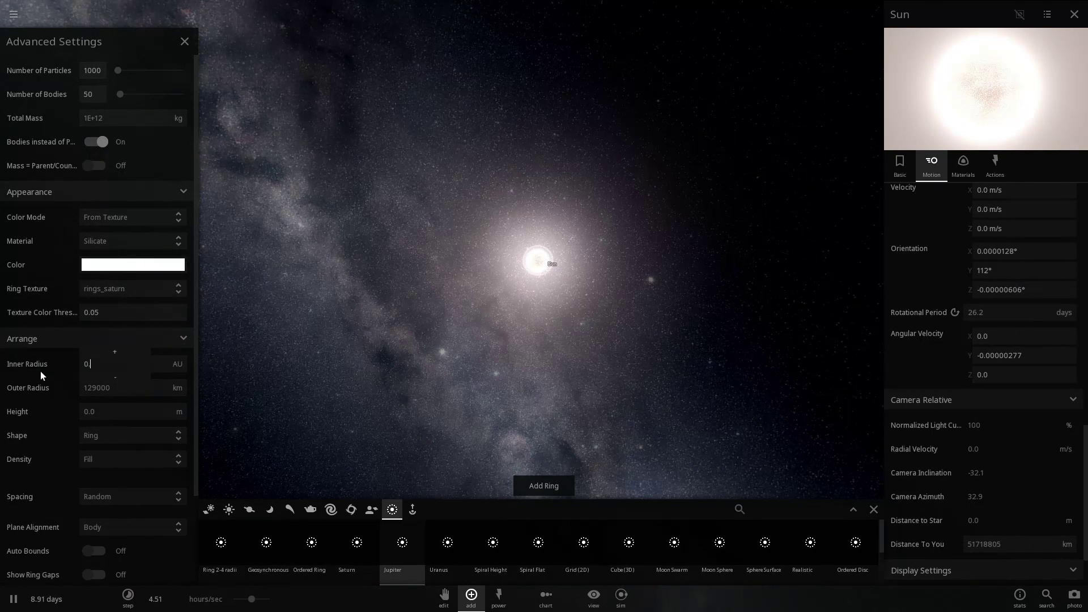
click(180, 389)
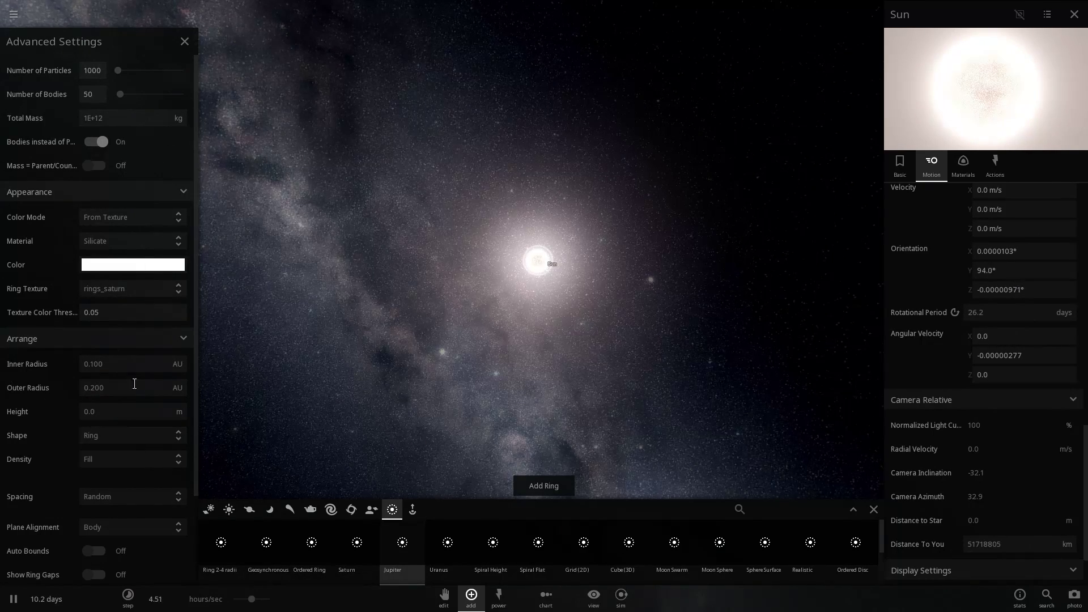
click(538, 484)
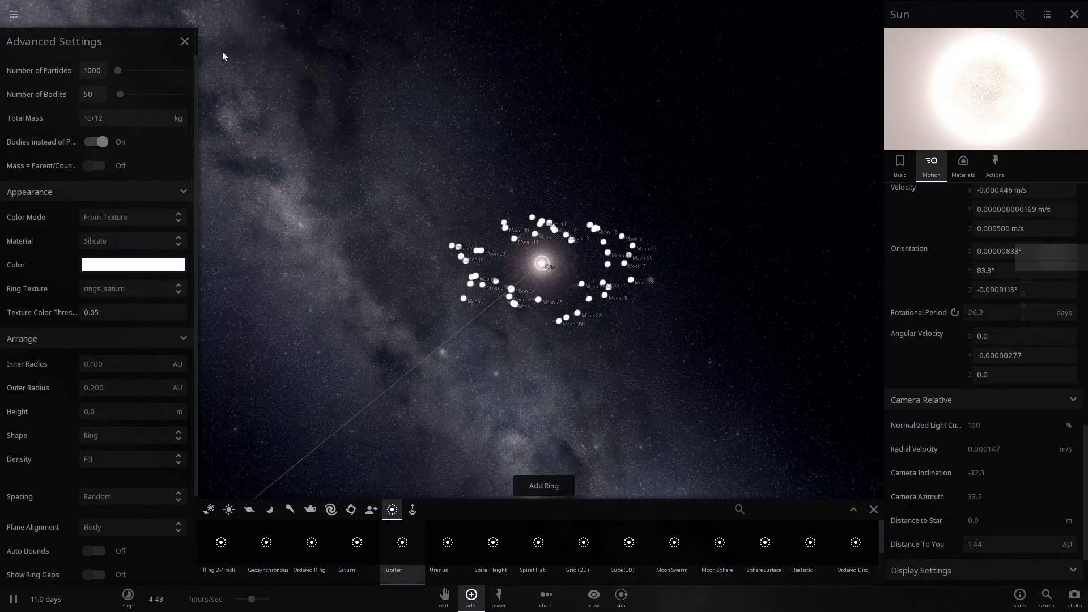
click(184, 41)
Examine Moon 0 up close, its basic properties, and the whole ring of moons orbiting the Sun
scroll(486, 308, up, 5)
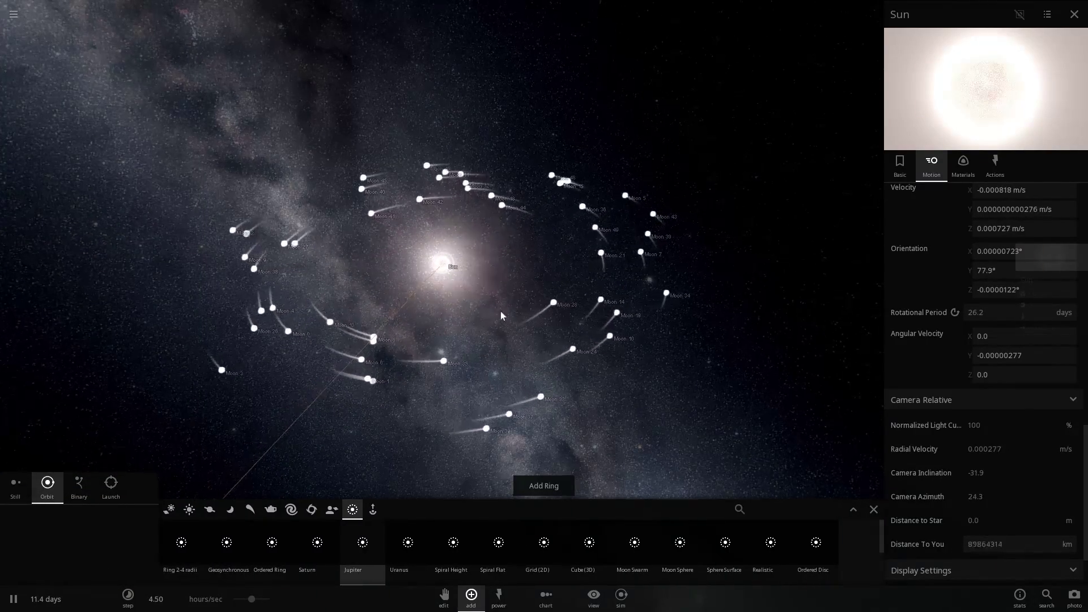
drag(501, 312, 443, 271)
double_click(328, 349)
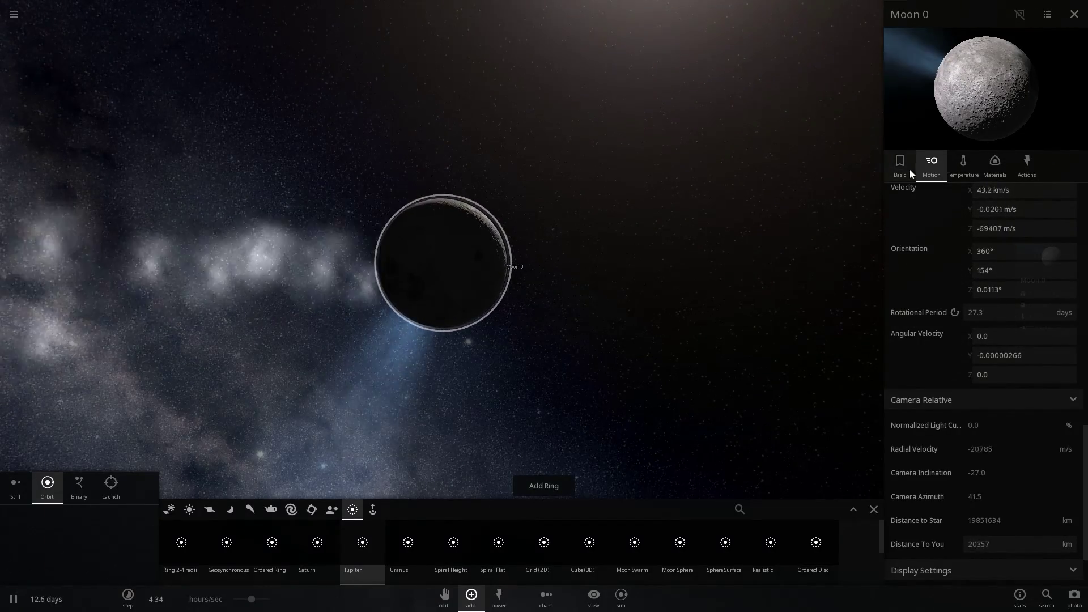
click(905, 169)
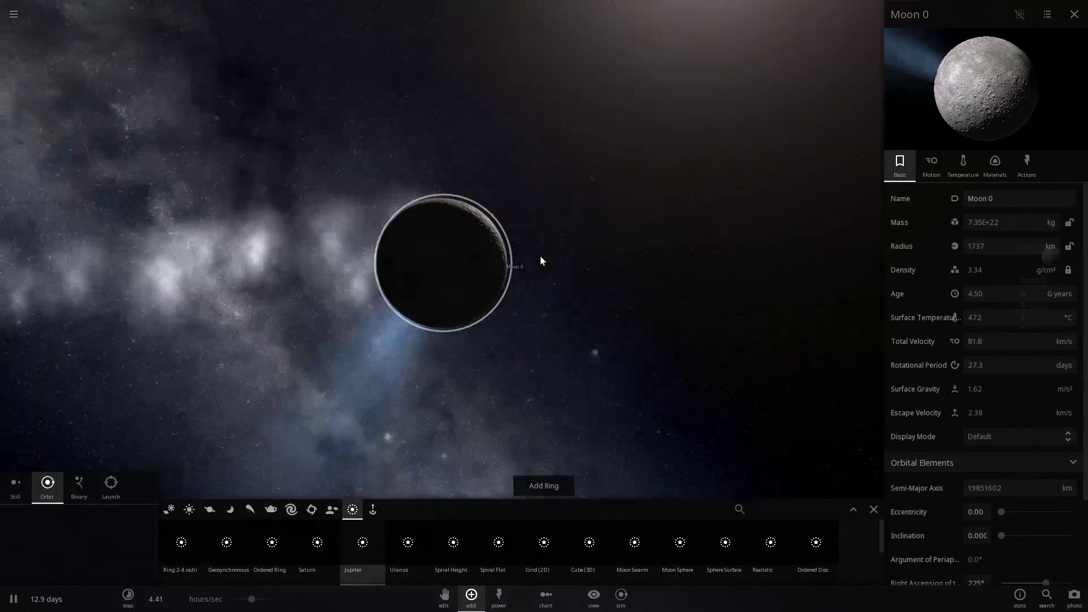
scroll(464, 263, down, 10)
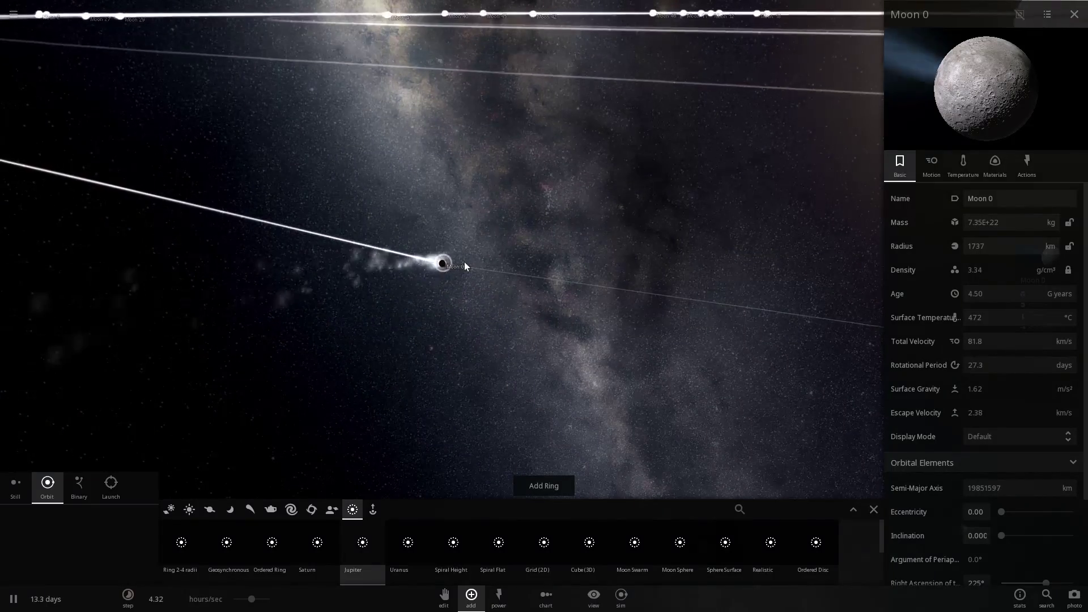
scroll(464, 259, down, 5)
right_drag(464, 260, 503, 313)
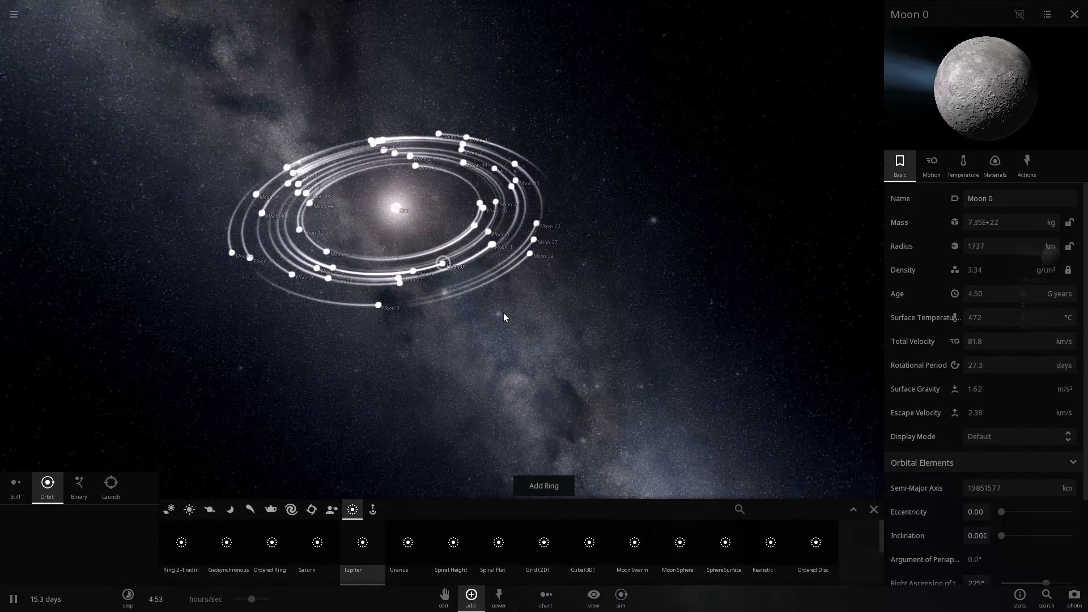
right_drag(562, 320, 471, 295)
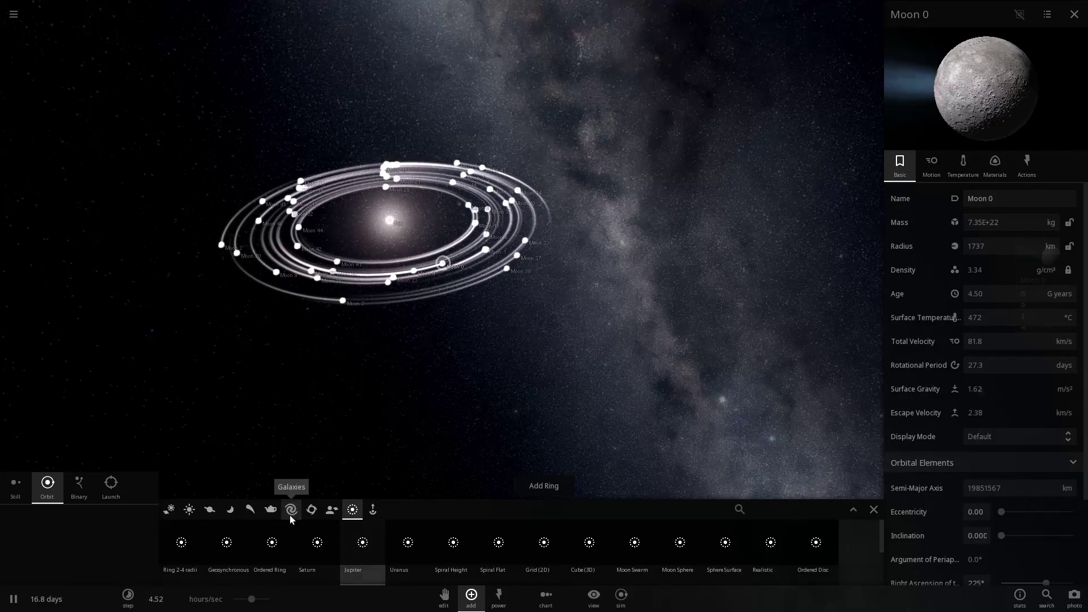
Add Jupiter on an orbit around the Sun just outside the ring of moons
click(209, 512)
click(499, 544)
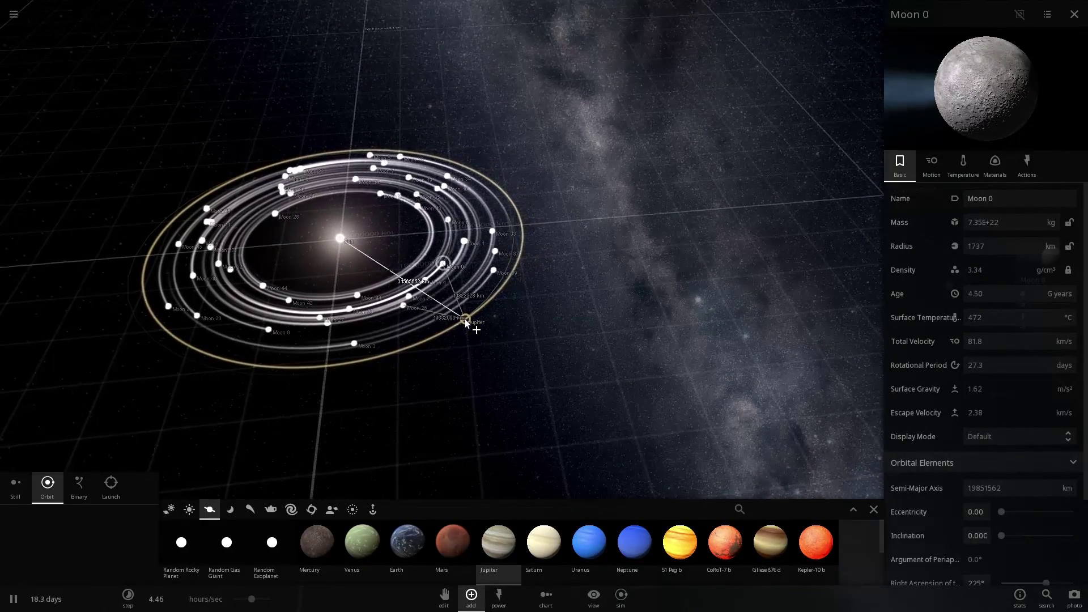
click(470, 321)
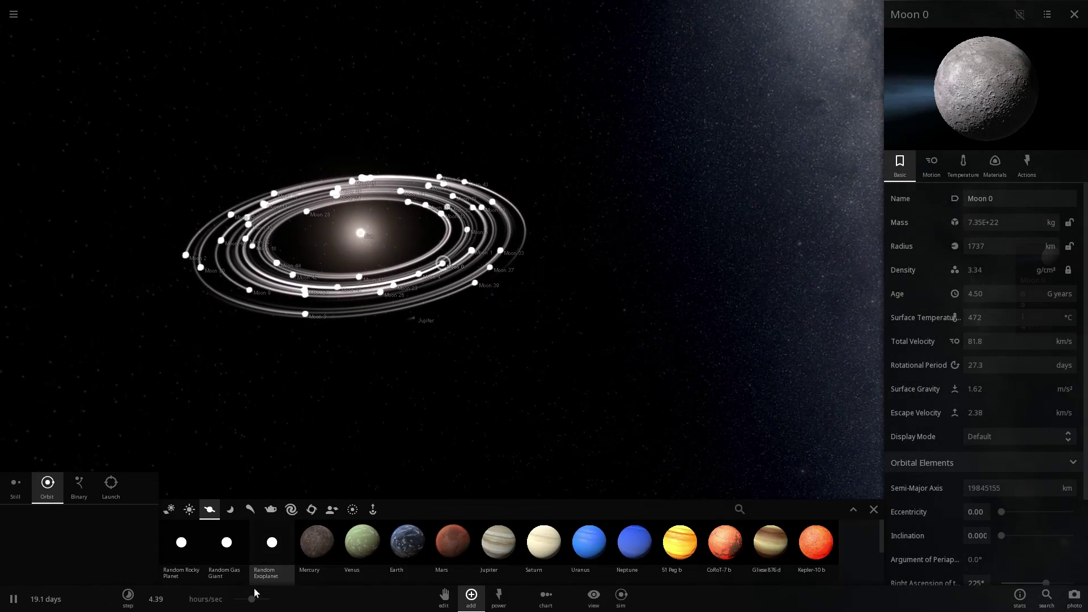
Speed up the simulation to about 10 days per second with the view centred on the Sun
drag(269, 599, 251, 599)
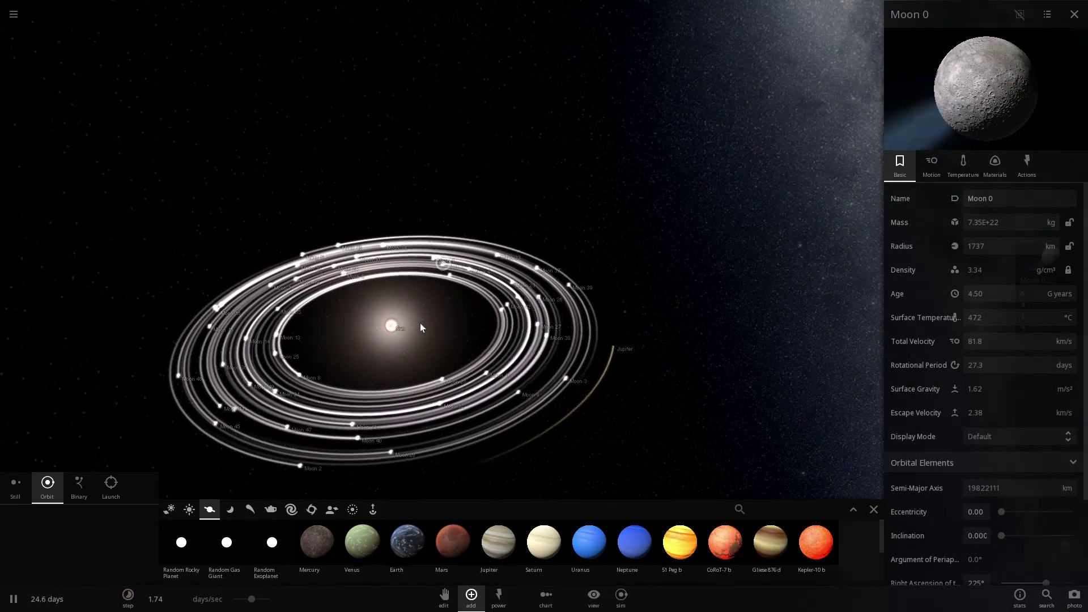
click(426, 327)
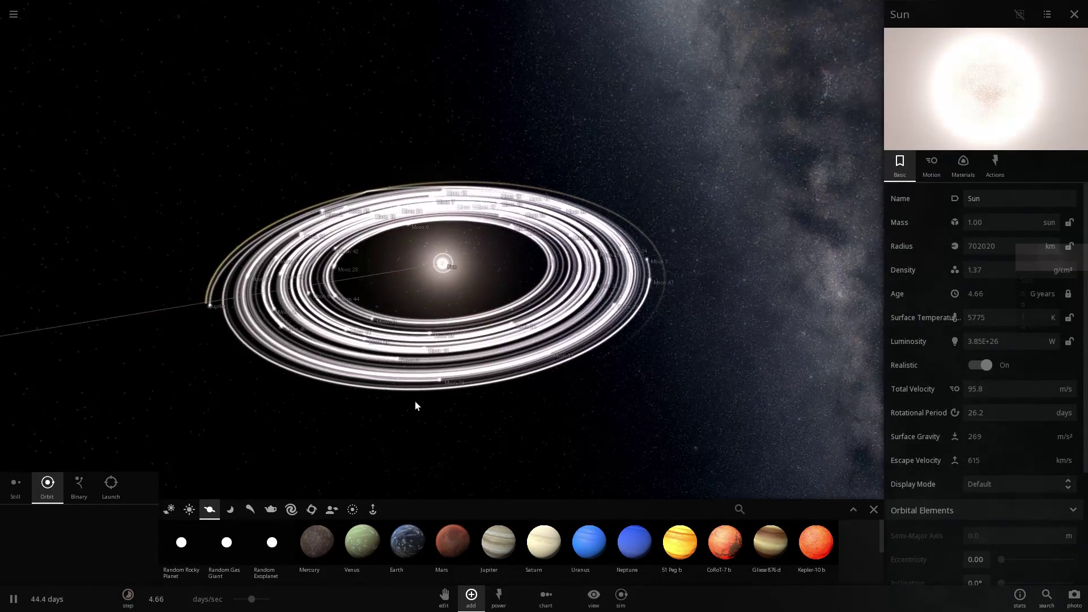
drag(467, 426, 585, 422)
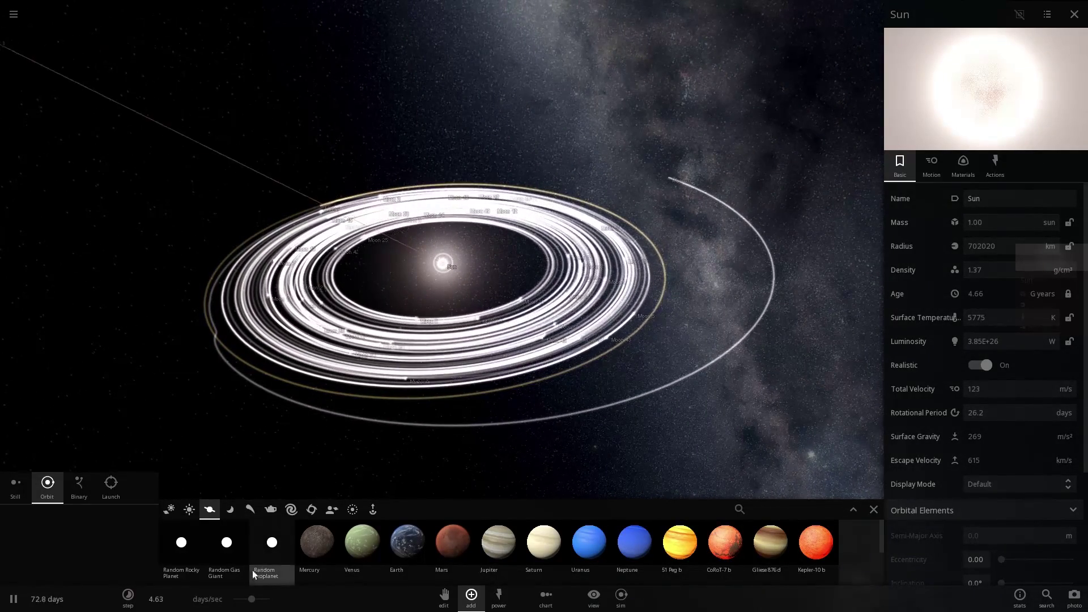
mouse_move(266, 595)
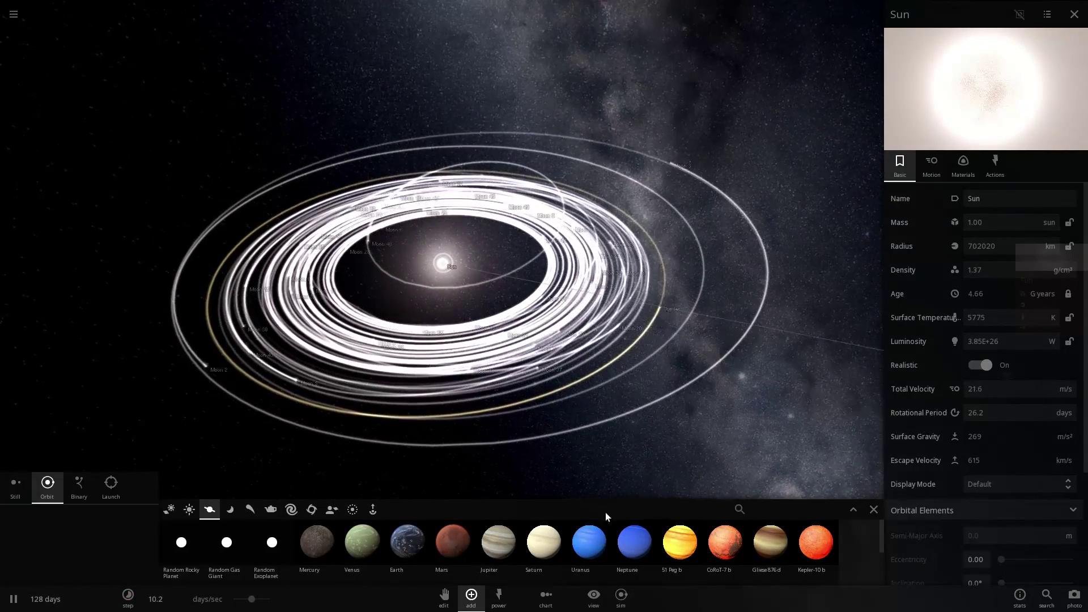
Hide the trails to view the moons around the Sun from farther out, and turn the trails back on
click(593, 599)
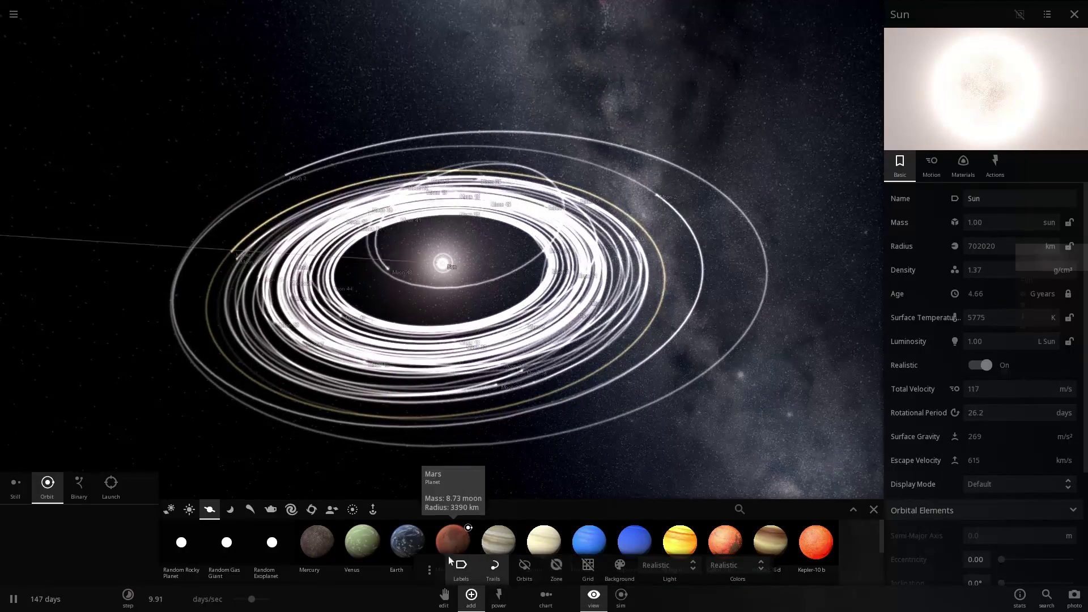
click(495, 569)
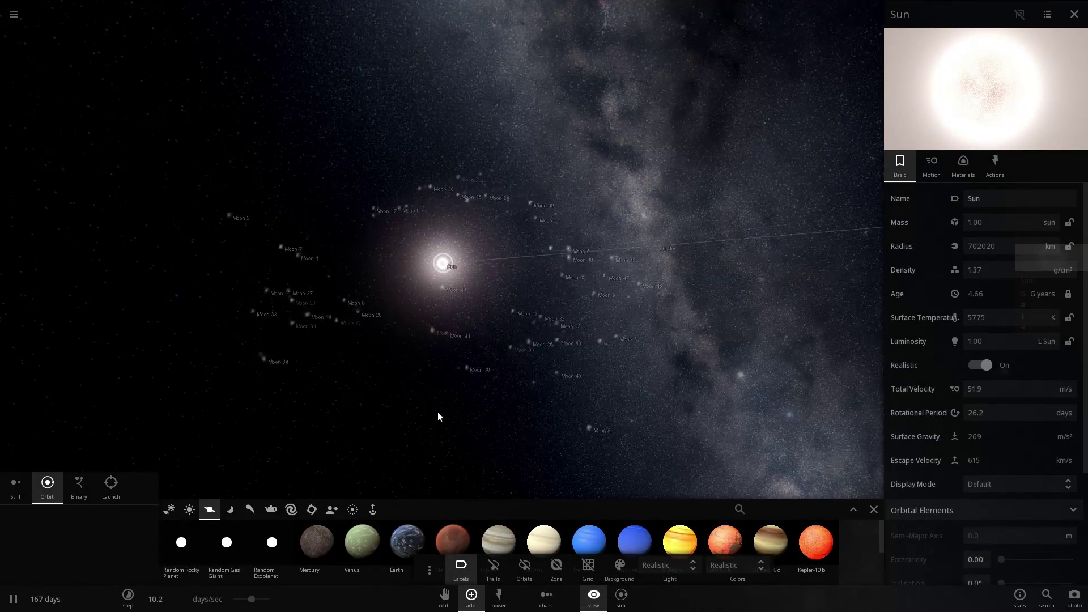
drag(438, 413, 465, 352)
click(468, 348)
scroll(488, 363, down, 10)
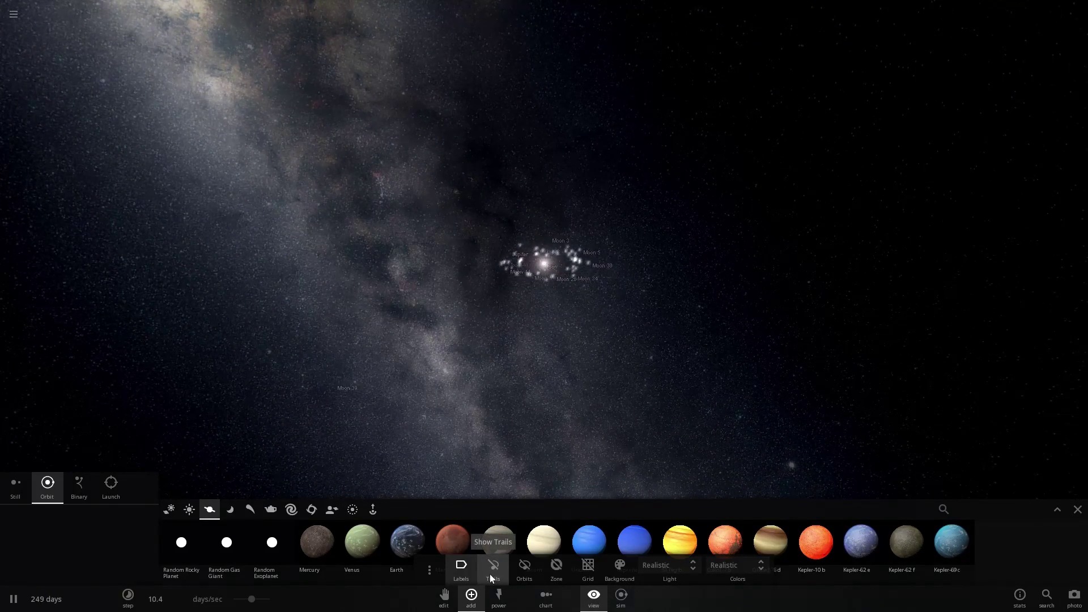
click(491, 572)
Compare the orbits of Moon 39 and Moon 37, the two moons flung far out of the ring
drag(487, 451, 486, 417)
scroll(488, 421, down, 5)
click(444, 310)
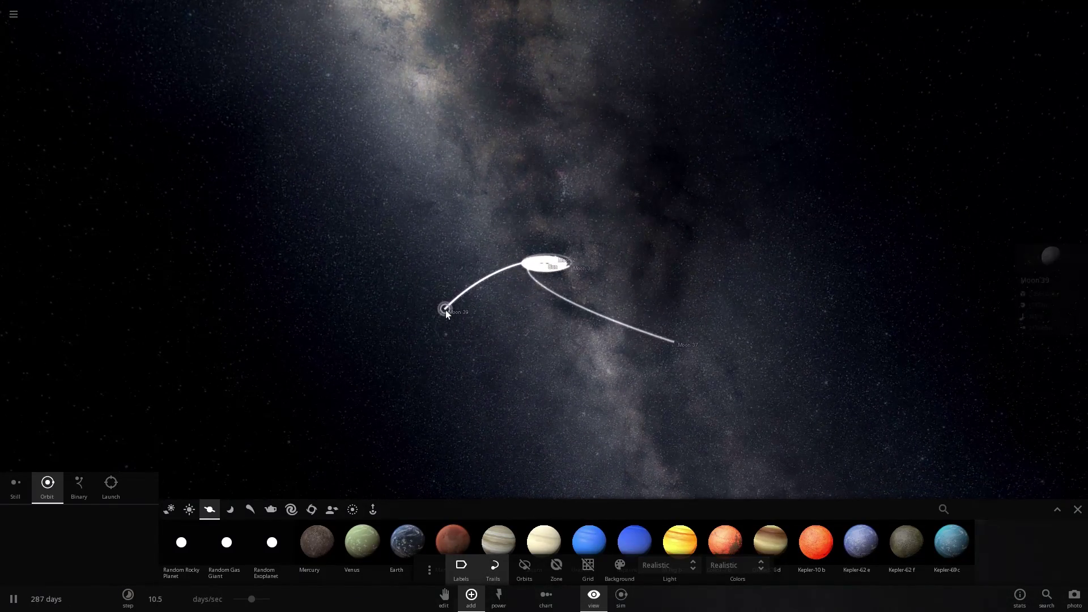
drag(486, 339, 517, 376)
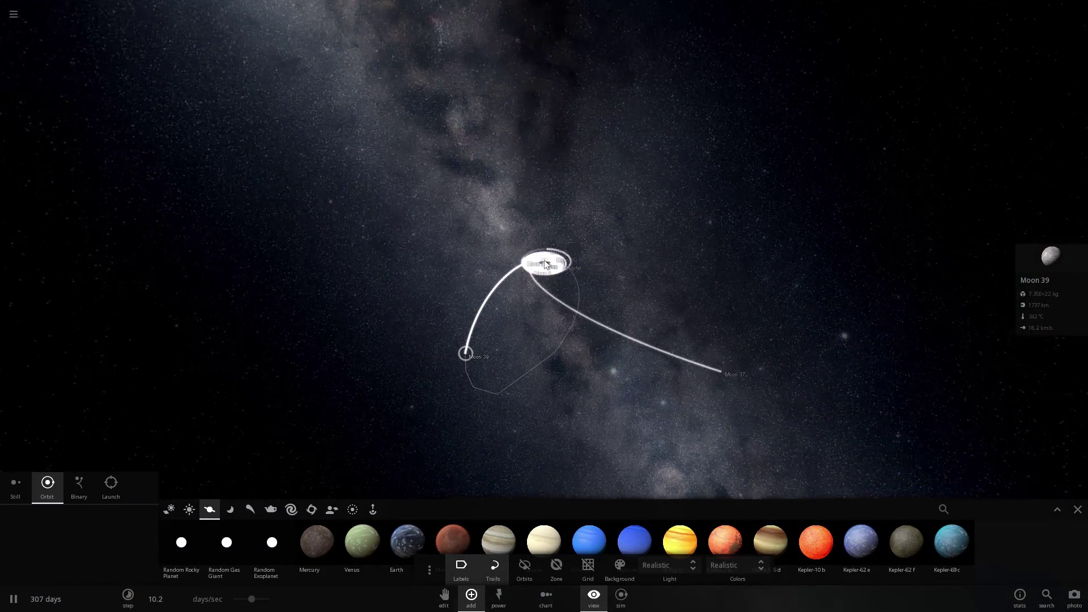
click(732, 380)
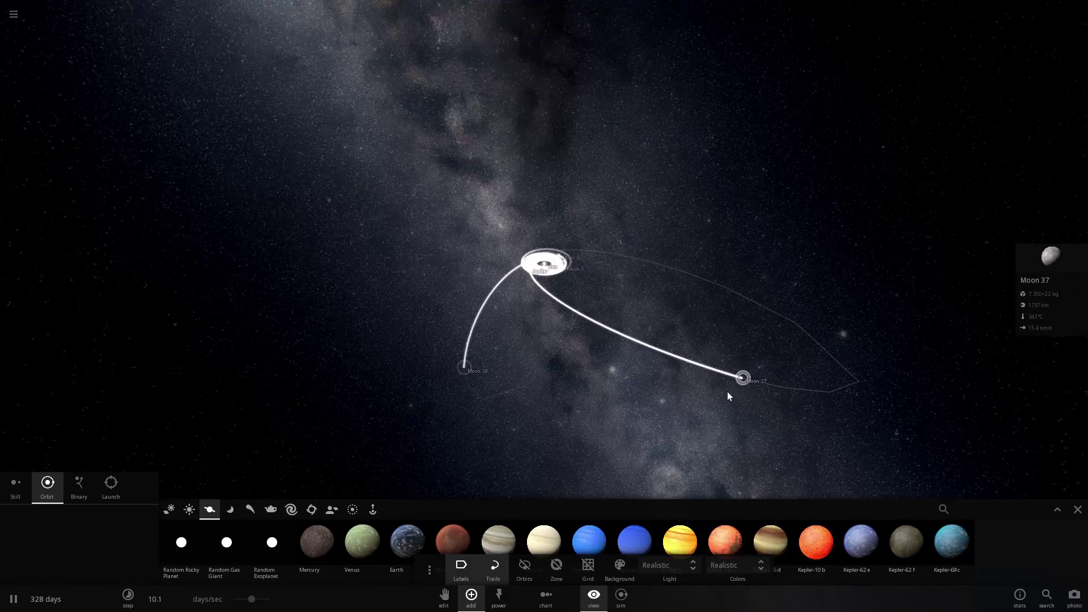
drag(666, 383, 597, 317)
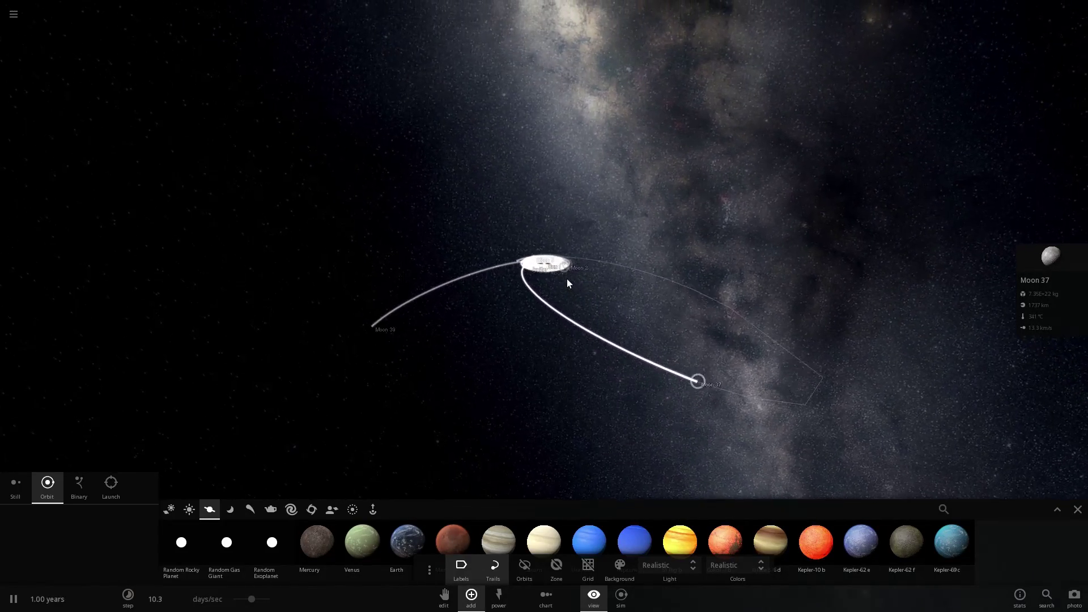
Examine the scattered ring of moons and Jupiter's orbit around the Sun up close from several sides
scroll(566, 279, up, 10)
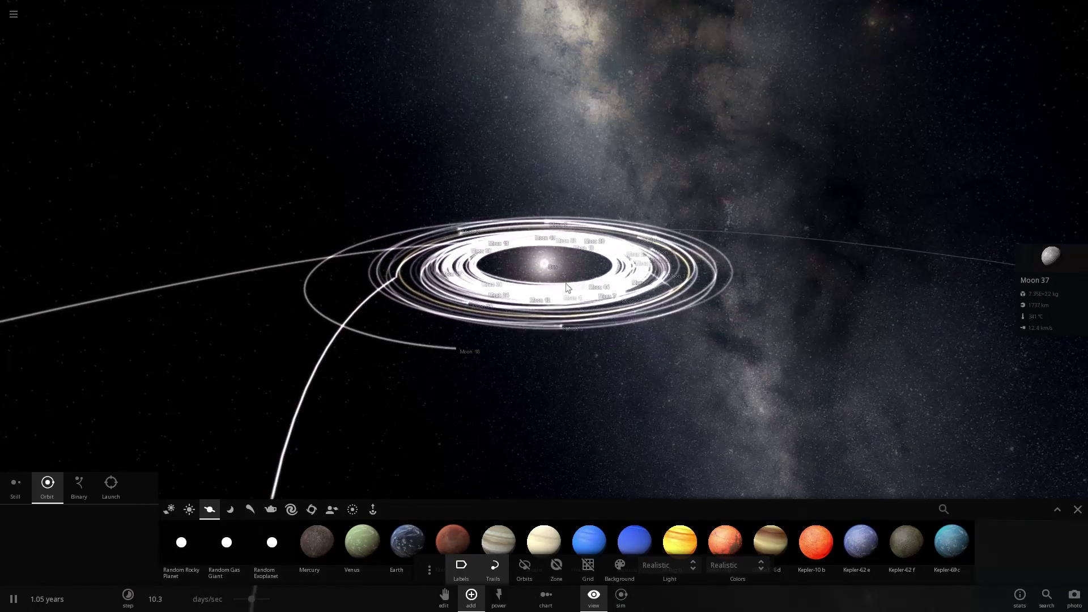
drag(566, 287, 607, 296)
scroll(607, 299, up, 5)
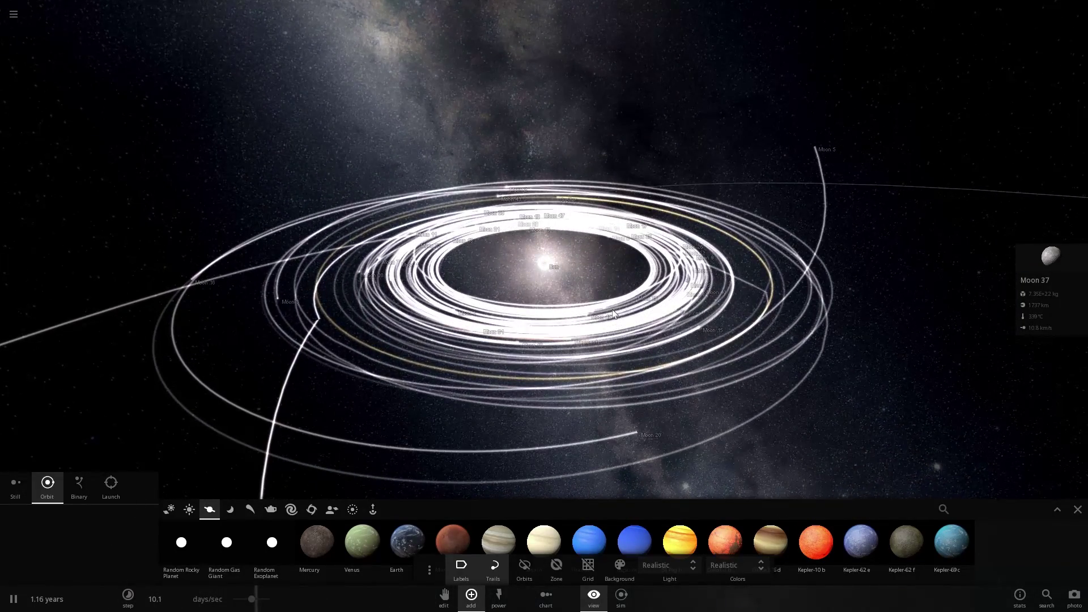
drag(614, 312, 678, 331)
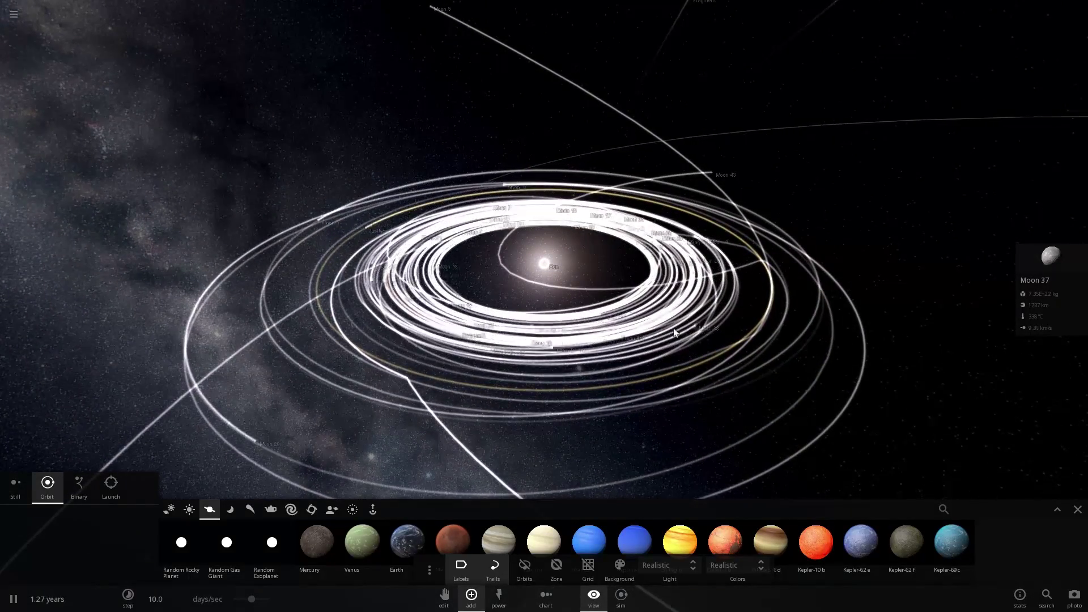
Examine the scattered moons' orbits around the Sun from farther out and check the dwarf planets and asteroids available to add
scroll(689, 321, down, 3)
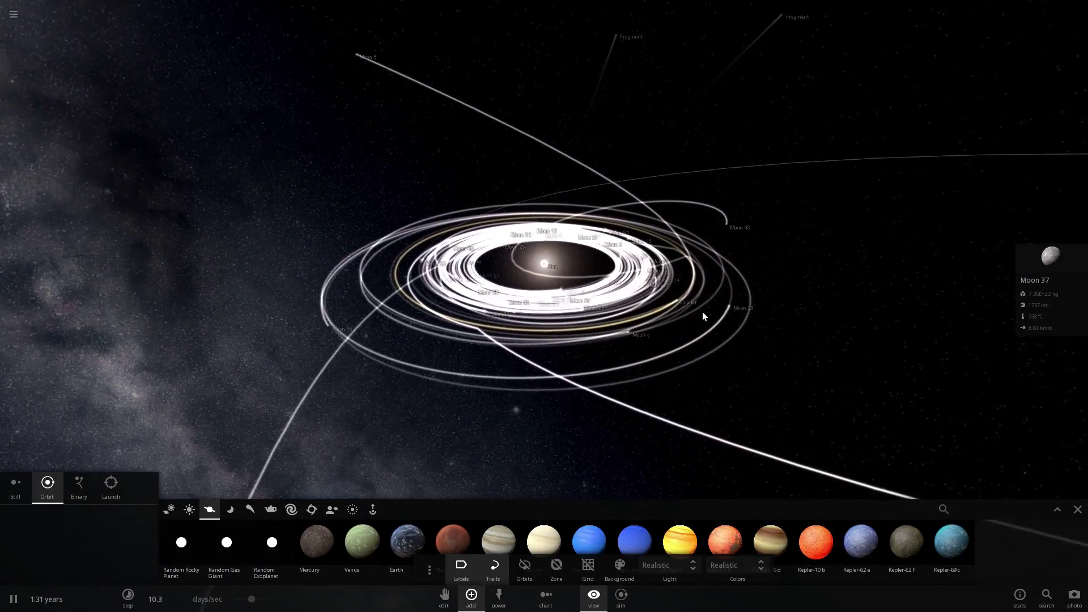
drag(702, 316, 748, 291)
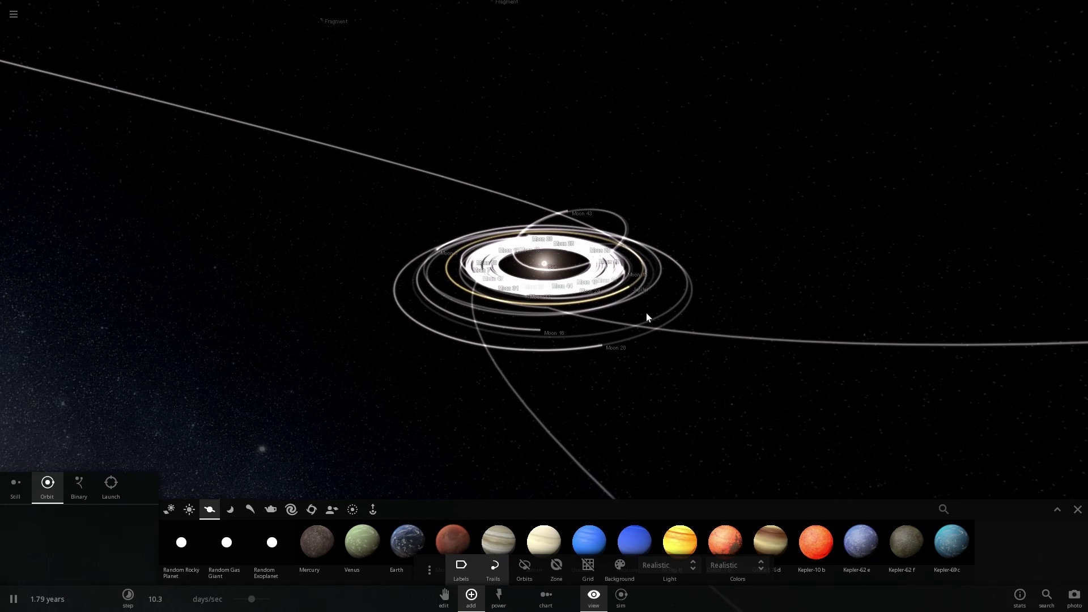
right_drag(645, 314, 334, 478)
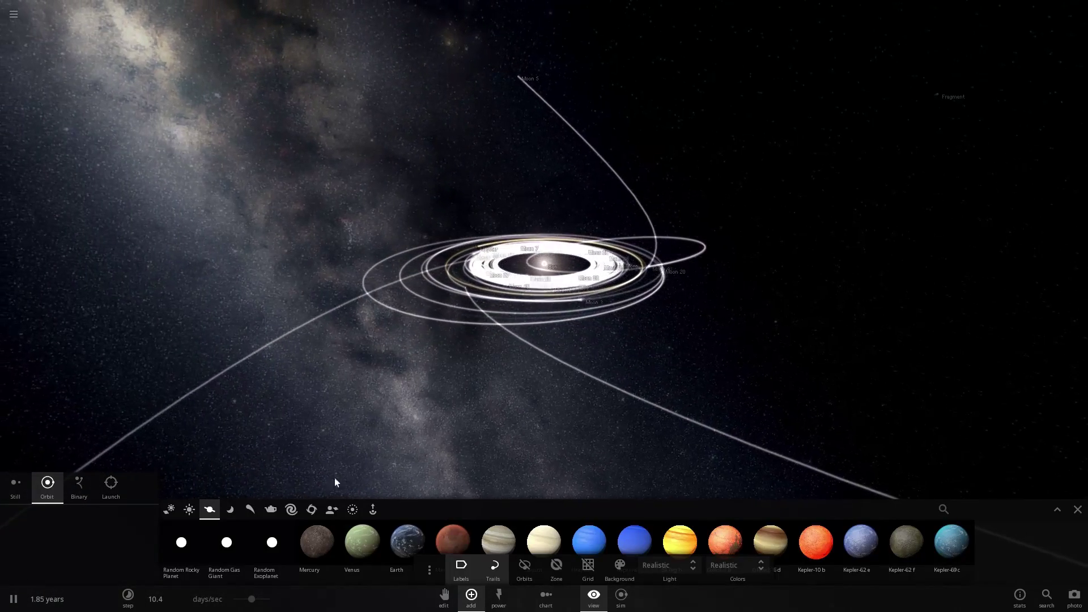
click(251, 510)
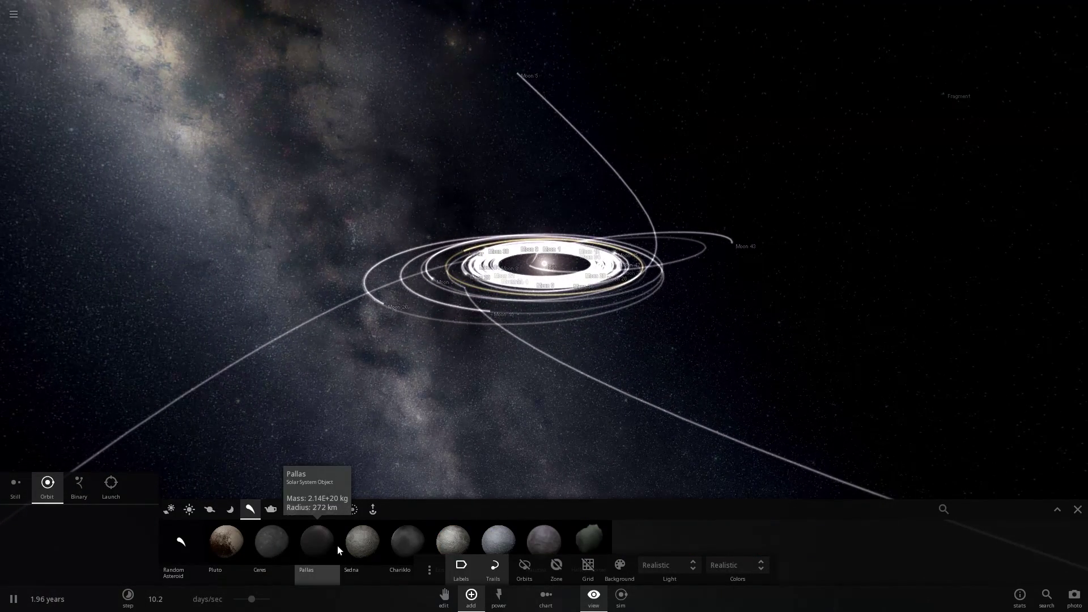
click(471, 595)
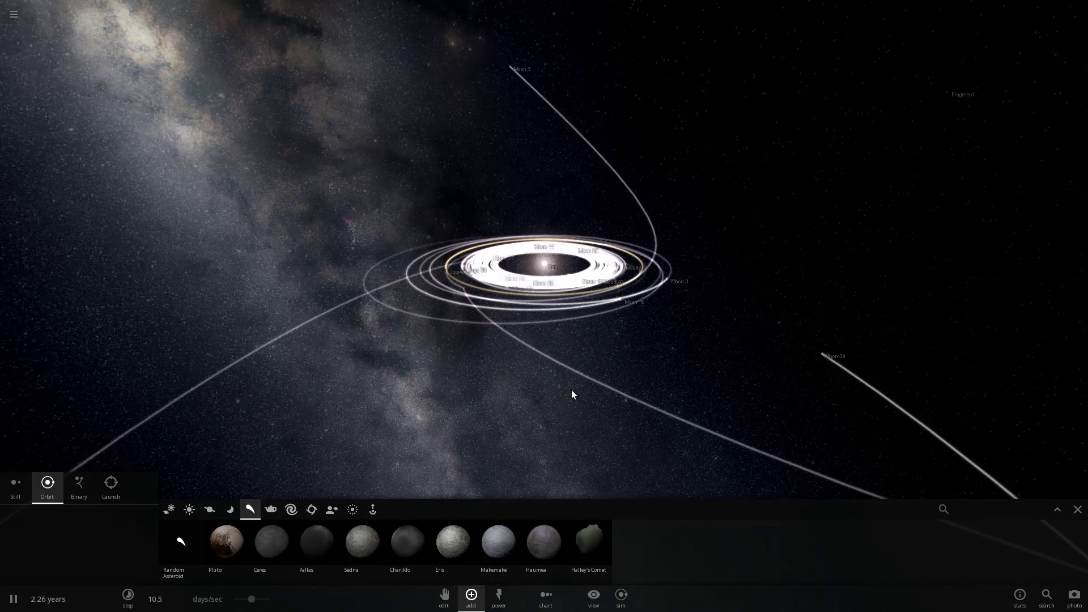
right_drag(571, 390, 549, 421)
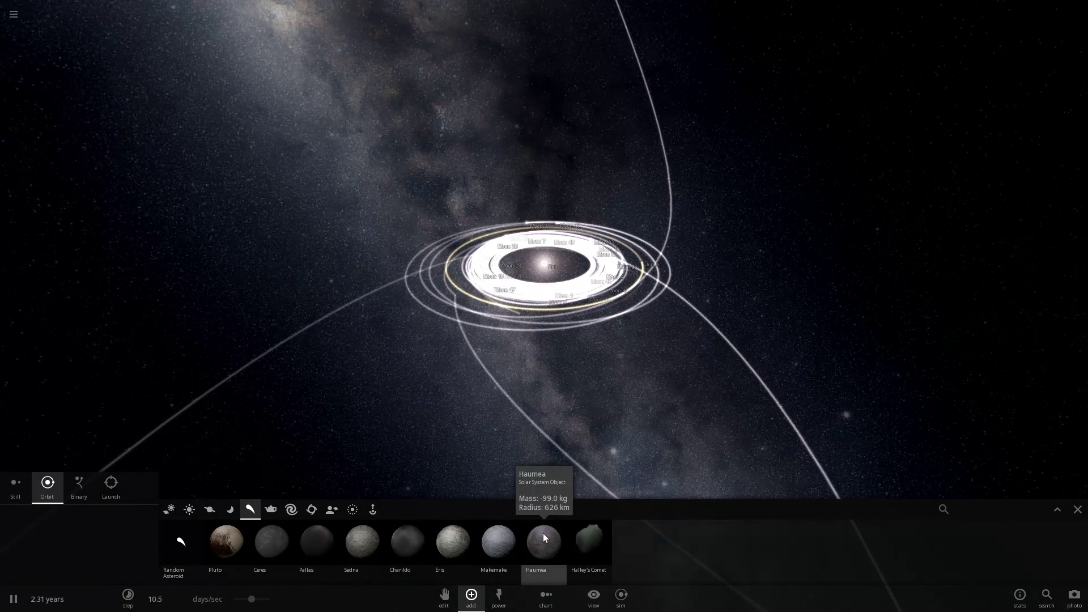
right_drag(571, 458, 606, 389)
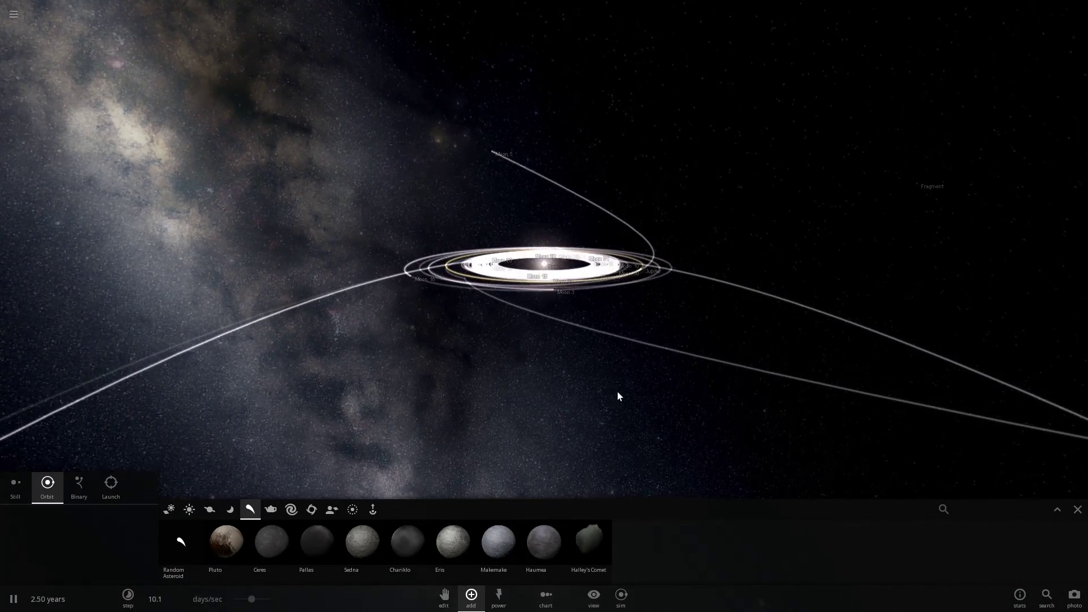
right_drag(527, 446, 418, 472)
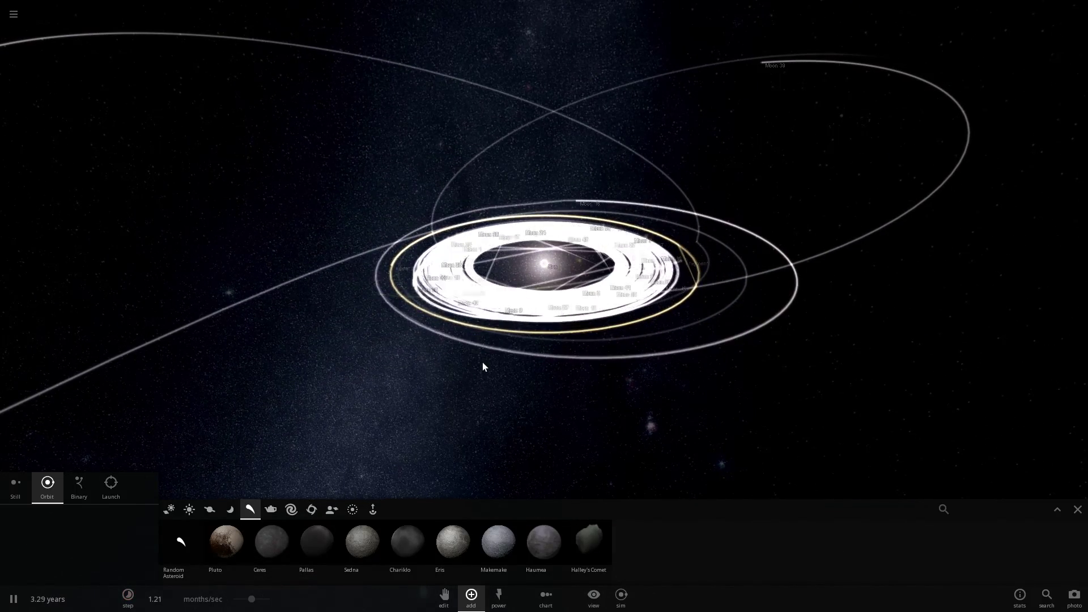
Slow the simulation to about 16 days per second, view the flung-out moons' wide orbits and show the properties of Moon 33
right_drag(483, 366, 526, 369)
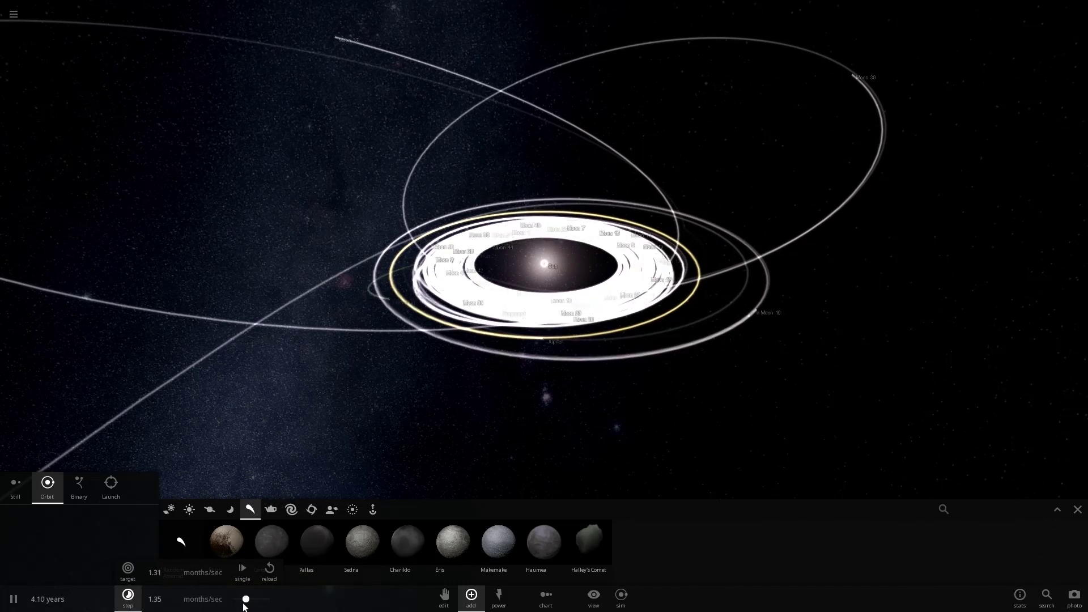
drag(245, 600, 243, 601)
right_drag(422, 377, 400, 370)
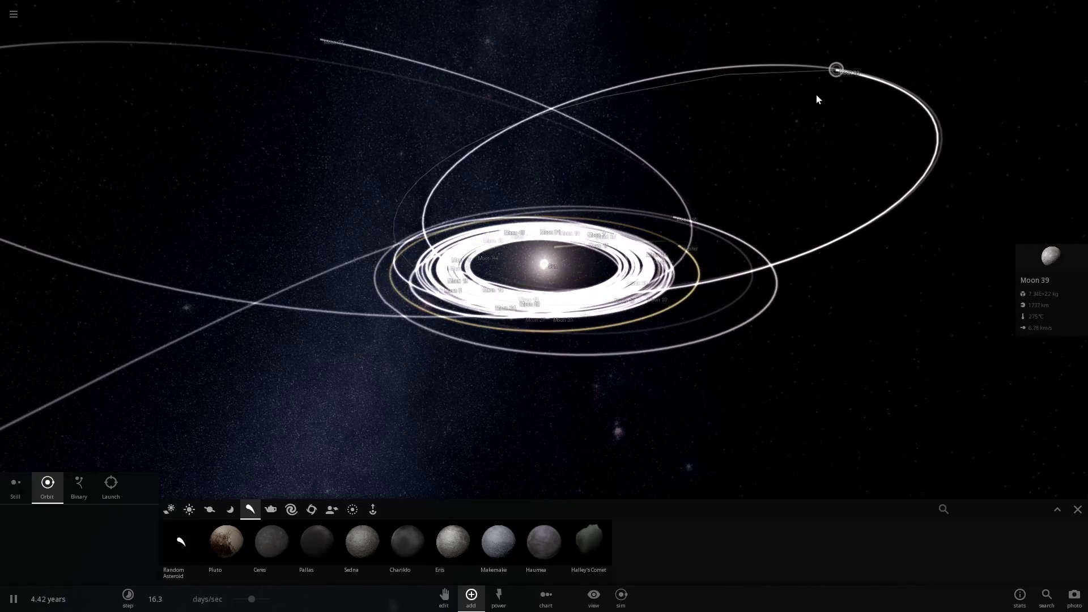
right_drag(818, 99, 790, 129)
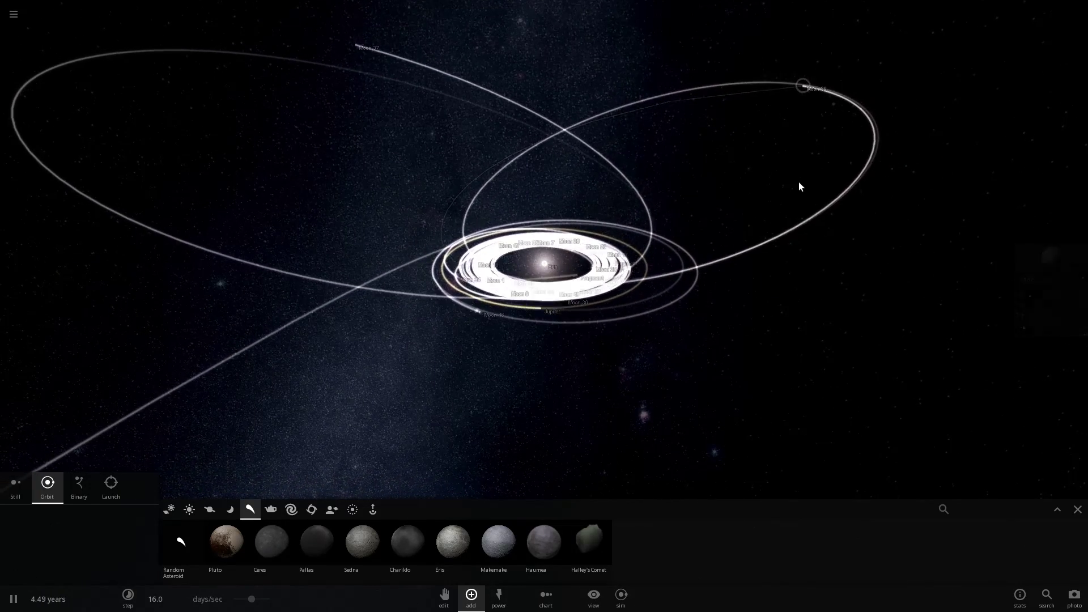
right_drag(767, 185, 729, 288)
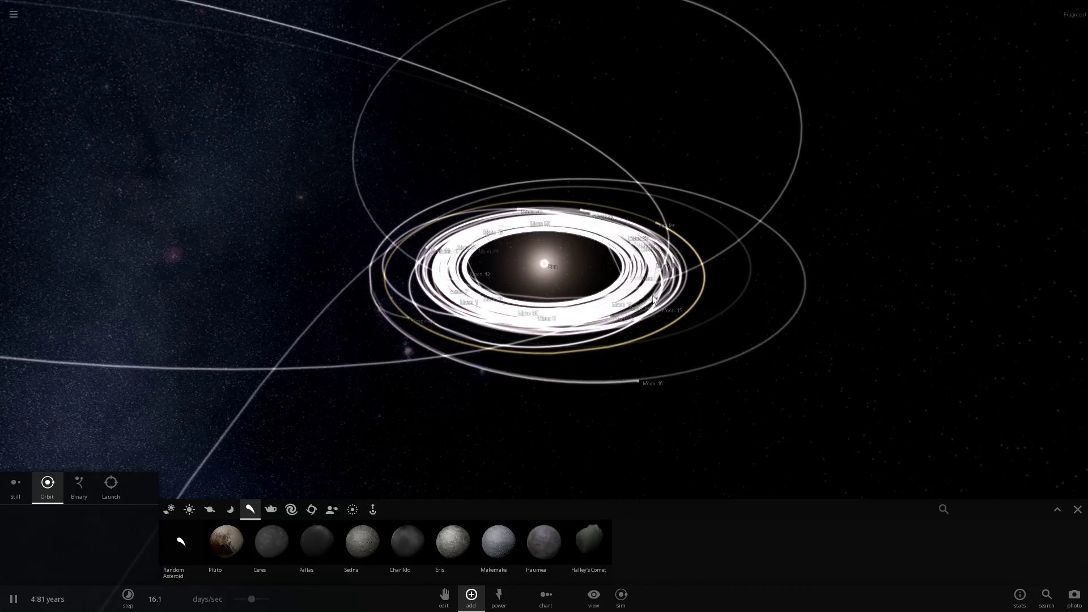
click(626, 317)
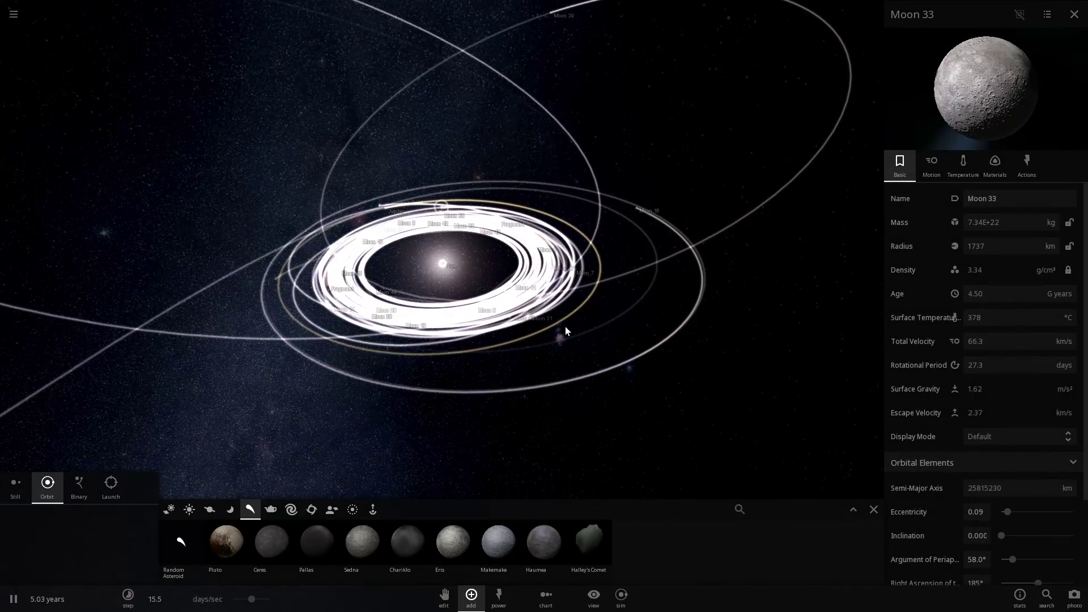
Open the existing Solar System simulation and view the planets' orbits around the Sun from several angles
click(13, 14)
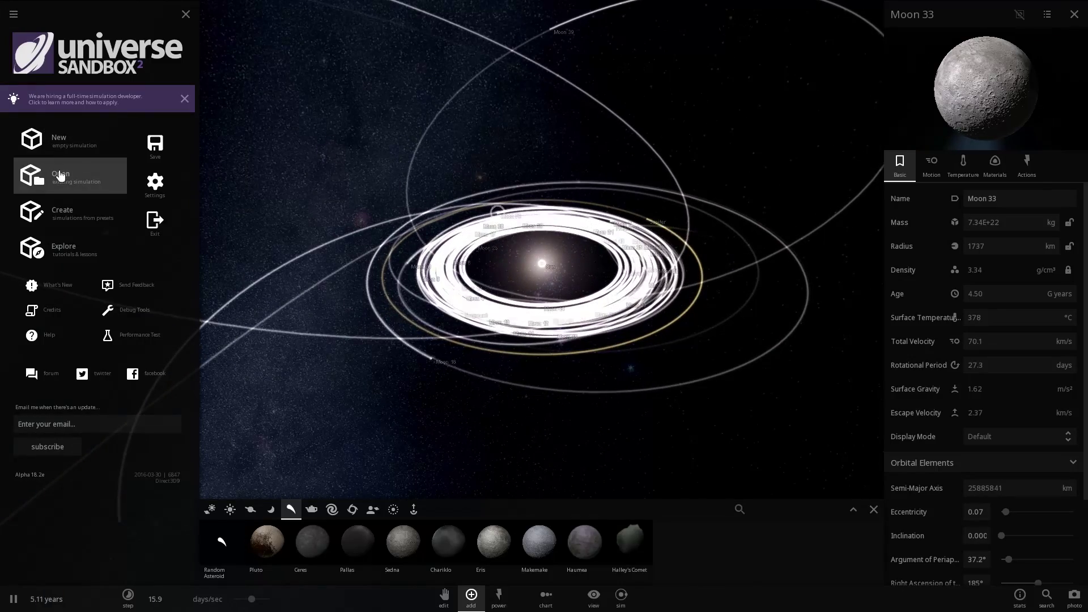
click(86, 176)
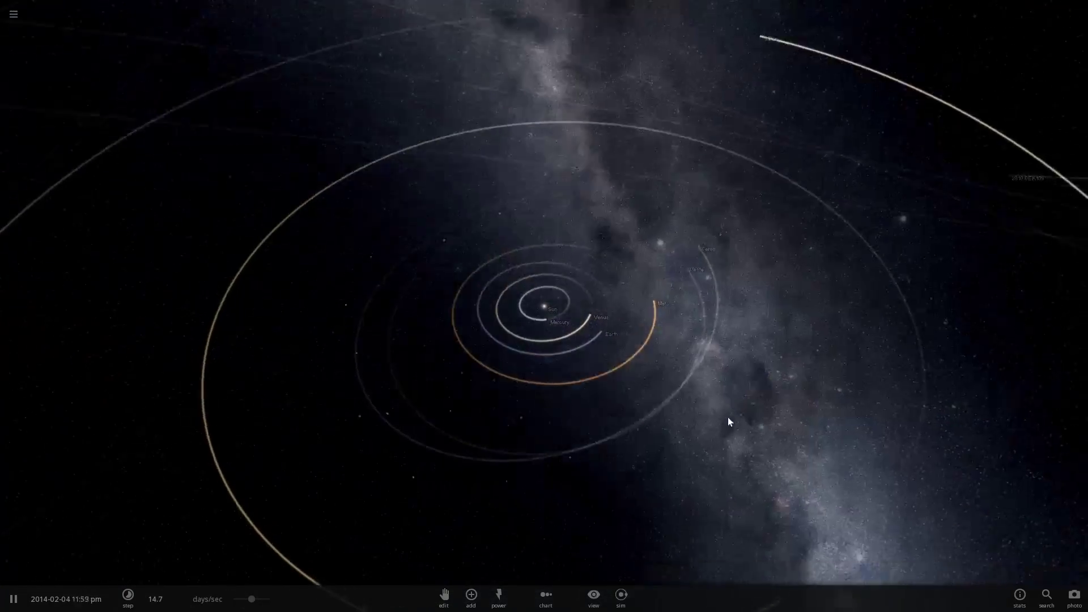
drag(728, 417, 473, 169)
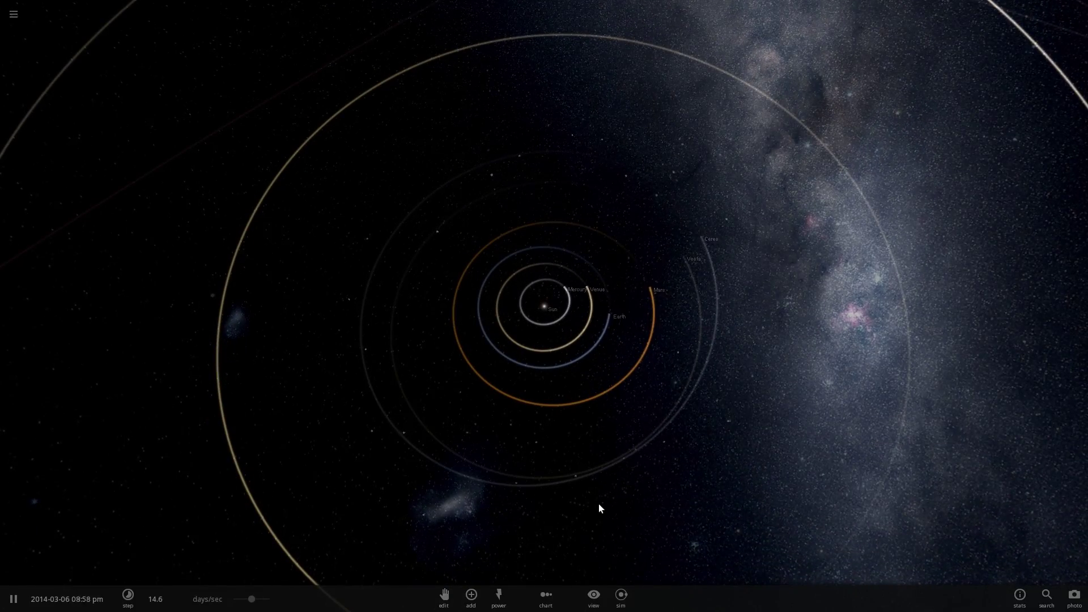
drag(600, 508, 590, 377)
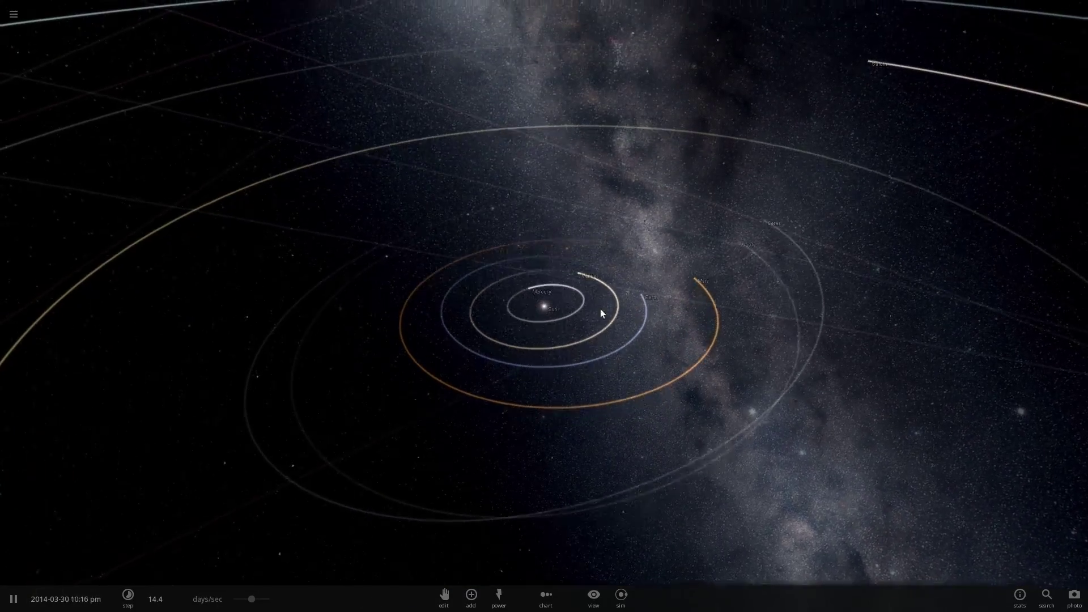
drag(601, 313, 661, 275)
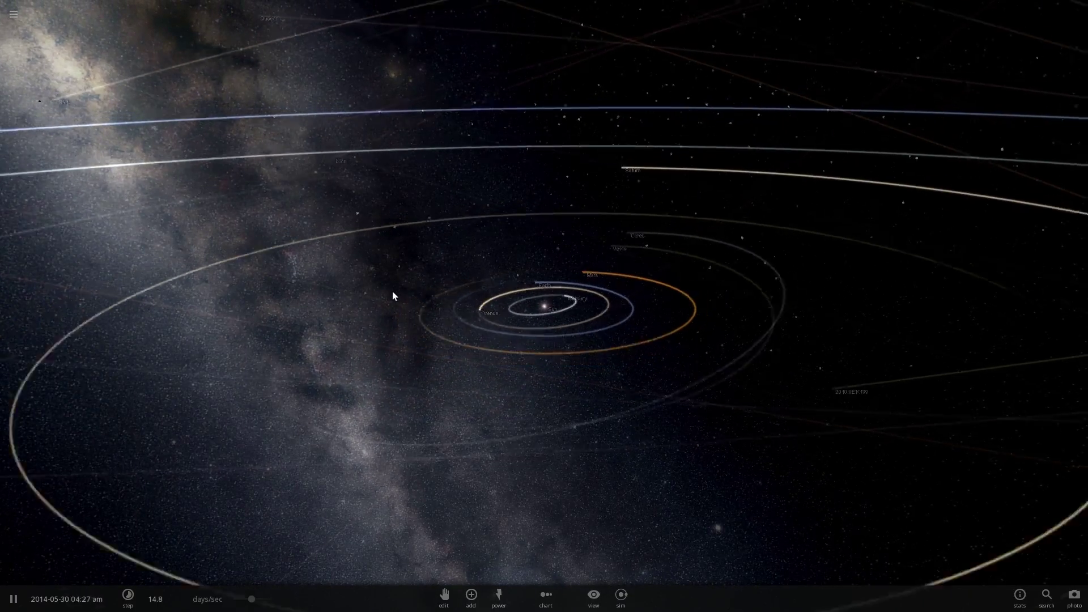
scroll(782, 417, down, 5)
scroll(772, 352, up, 6)
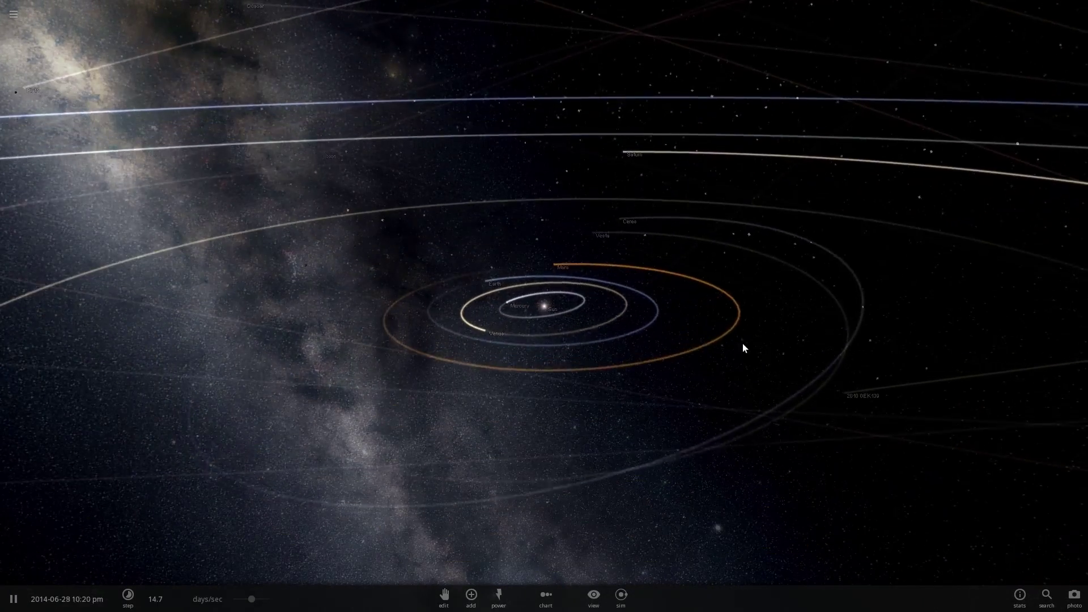
drag(744, 348, 438, 198)
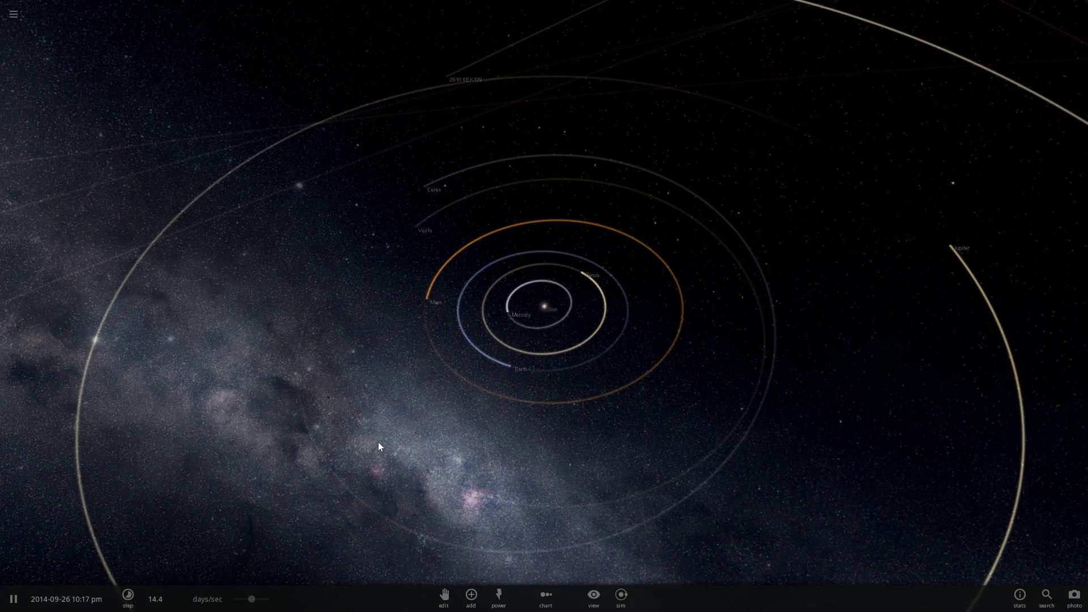
drag(518, 488, 399, 393)
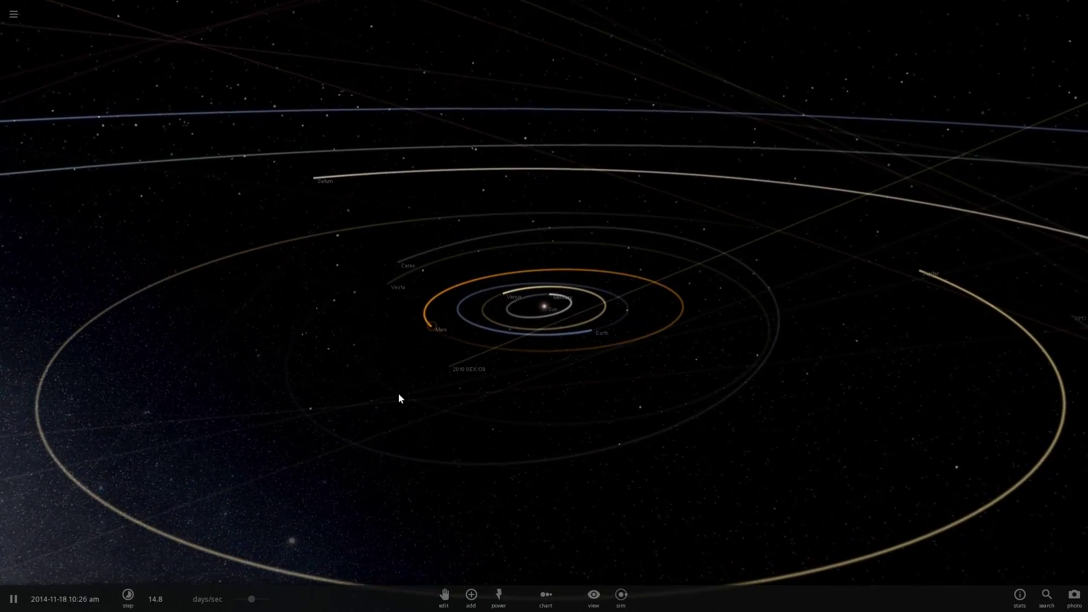
Browse the galaxies and the human-scale objects such as balls that can be added to the simulation
click(471, 595)
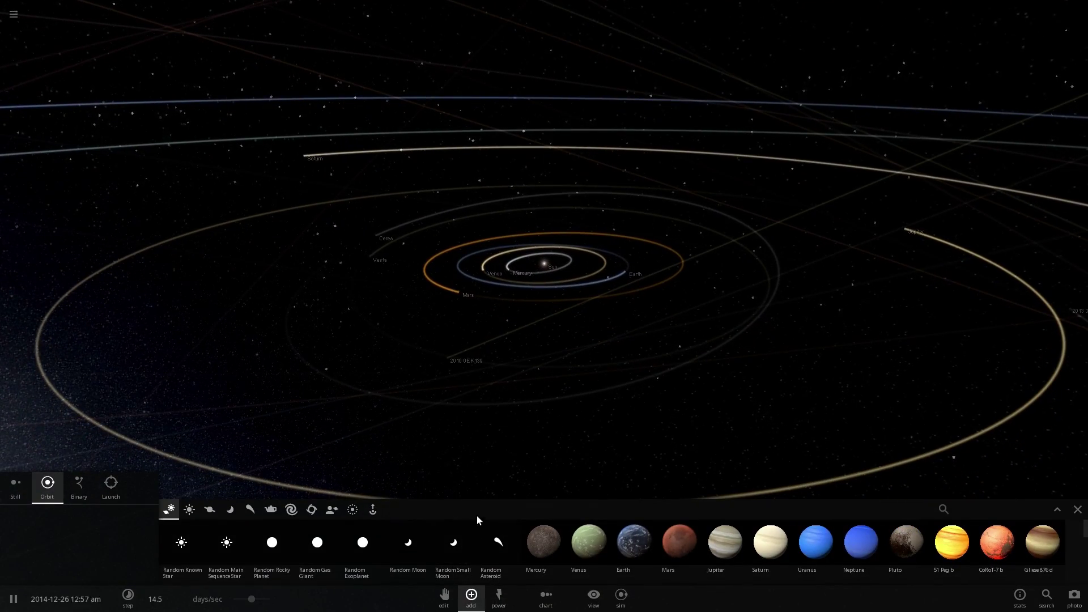
scroll(481, 445, up, 5)
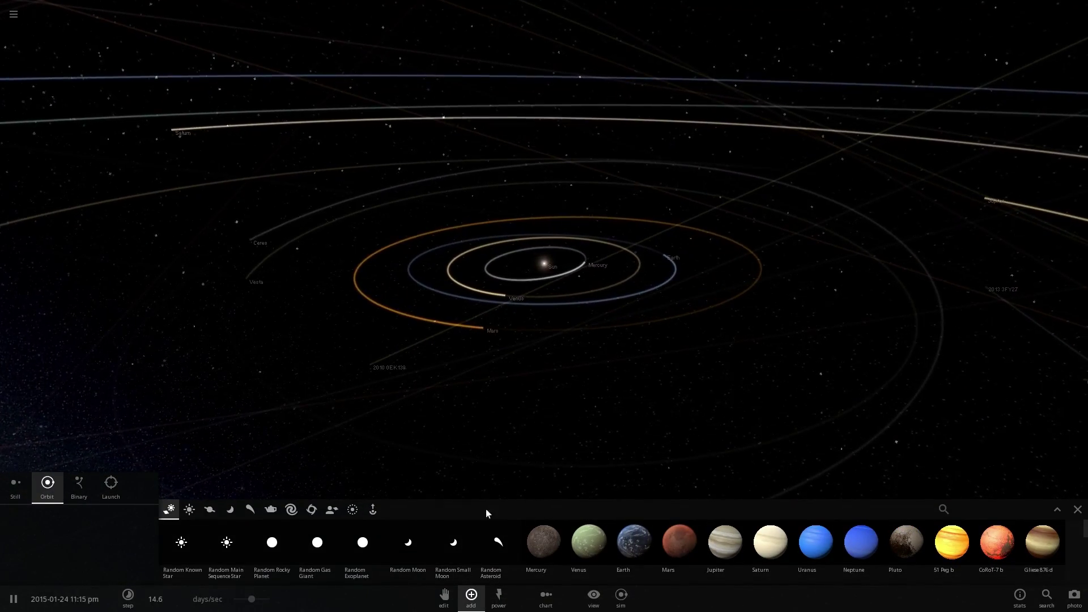
click(287, 510)
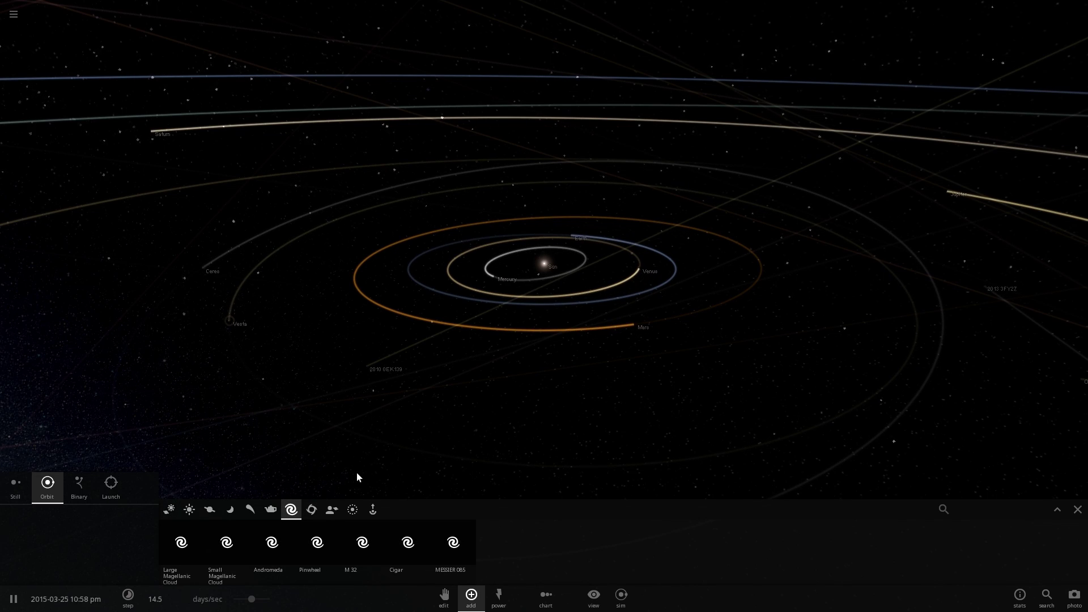
click(270, 509)
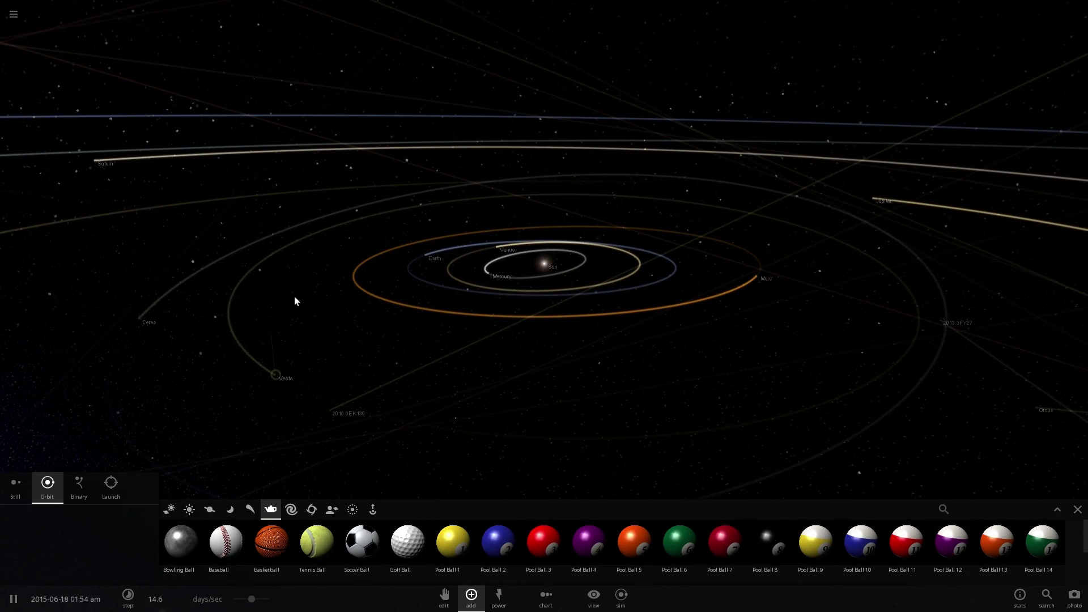
Start a new empty simulation in place of the Solar System
click(15, 15)
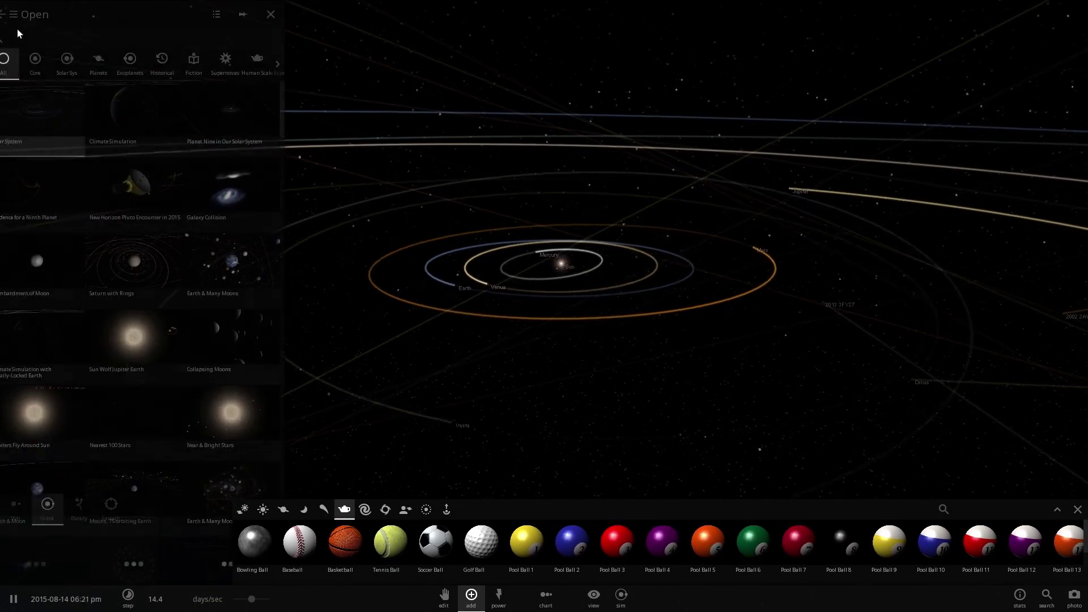
click(20, 20)
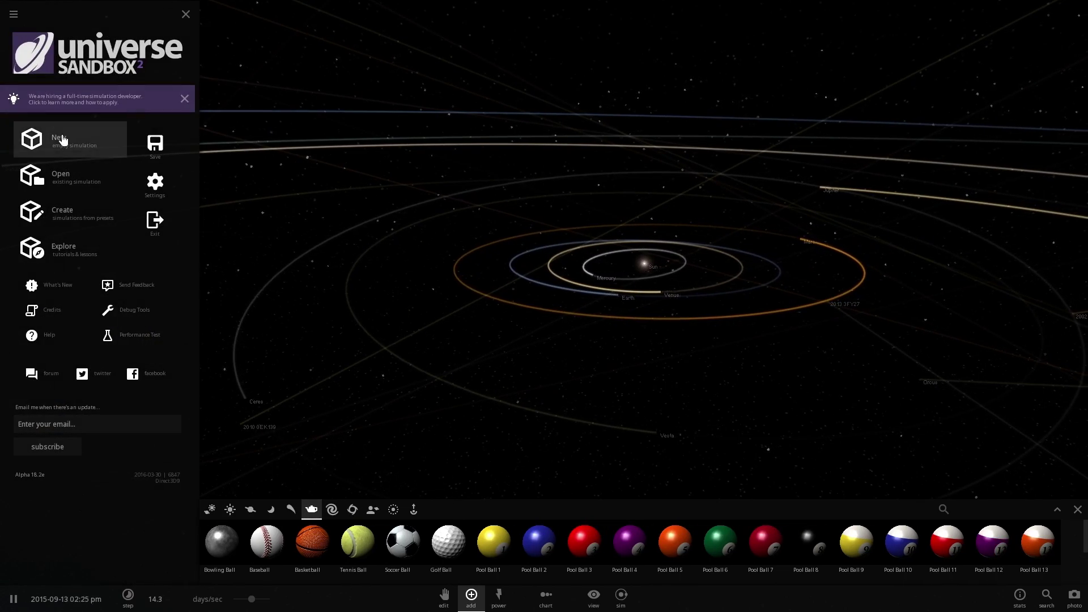
click(45, 139)
Place about a dozen still Makemake bodies in a loose cluster in the empty simulation
click(471, 596)
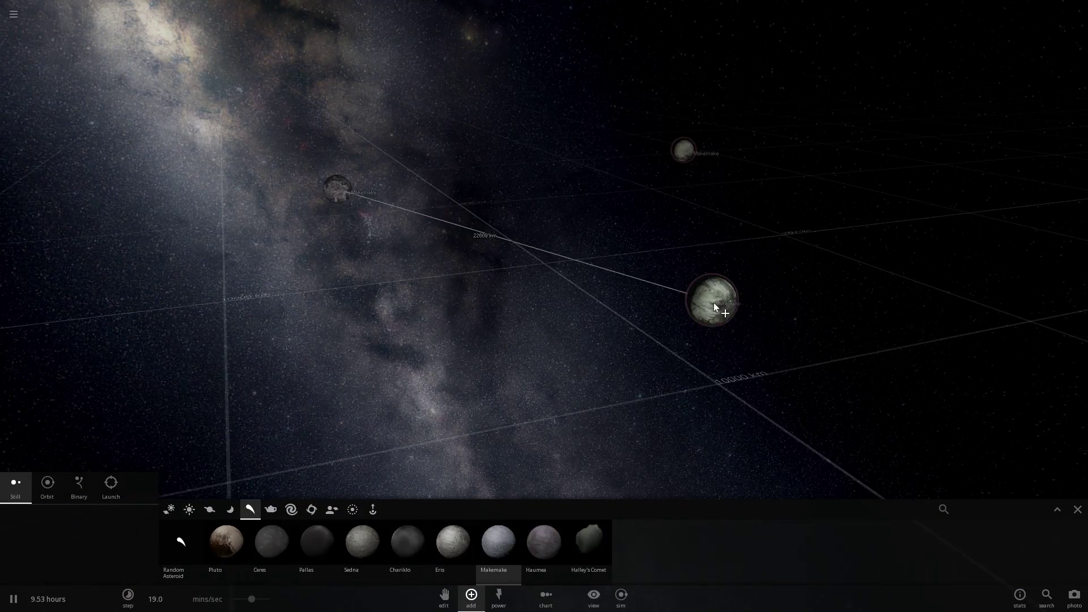
click(571, 377)
click(431, 381)
click(317, 319)
click(210, 226)
click(217, 161)
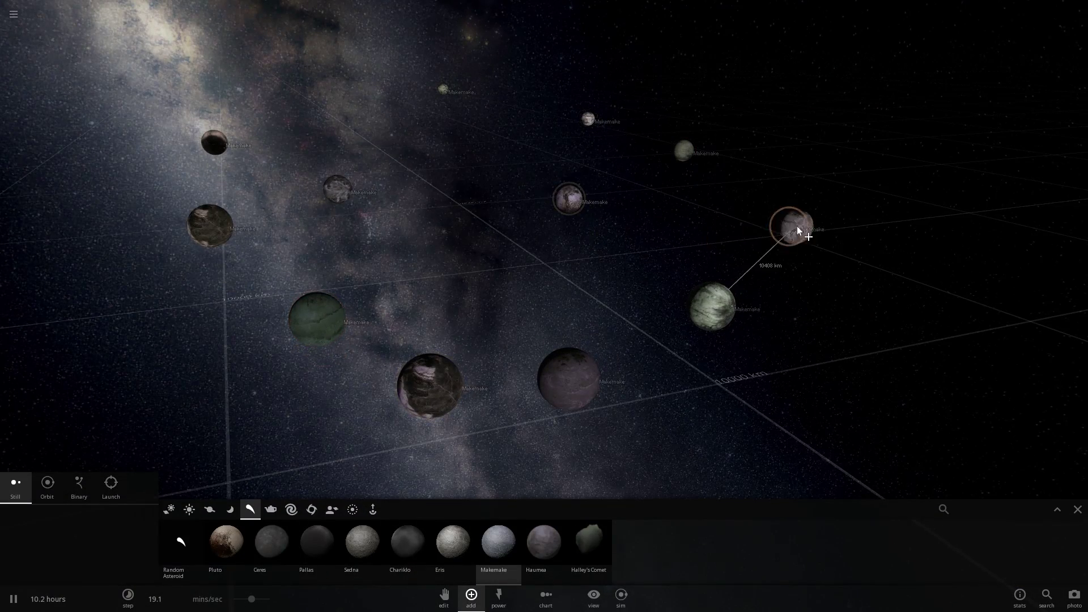
Centre the view on the glowing merged Makemake and speed up the simulation to about 9 hours per second
right_drag(456, 207, 328, 408)
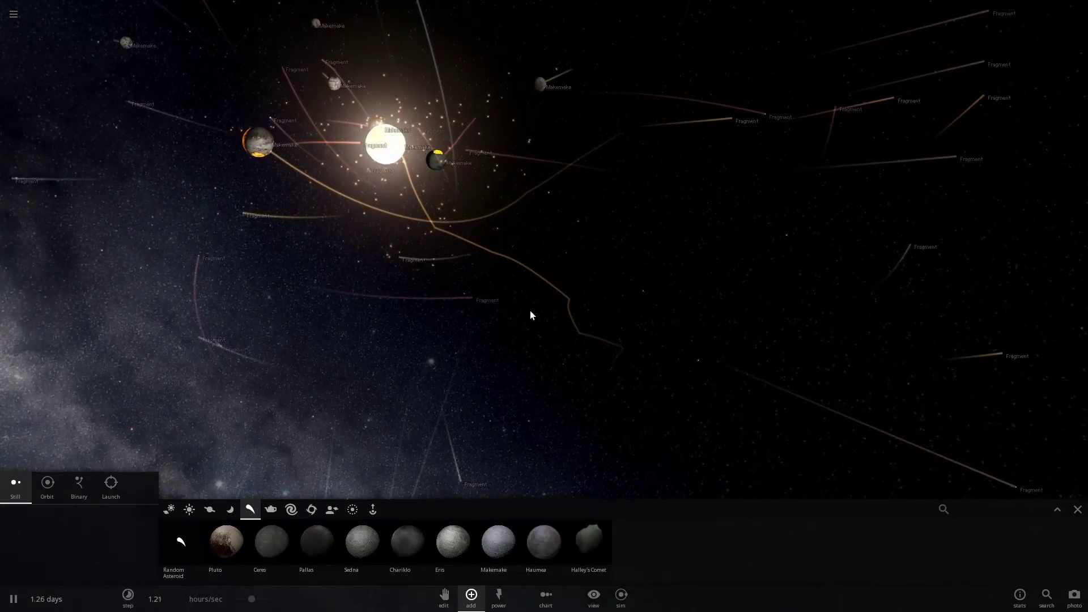
mouse_move(439, 199)
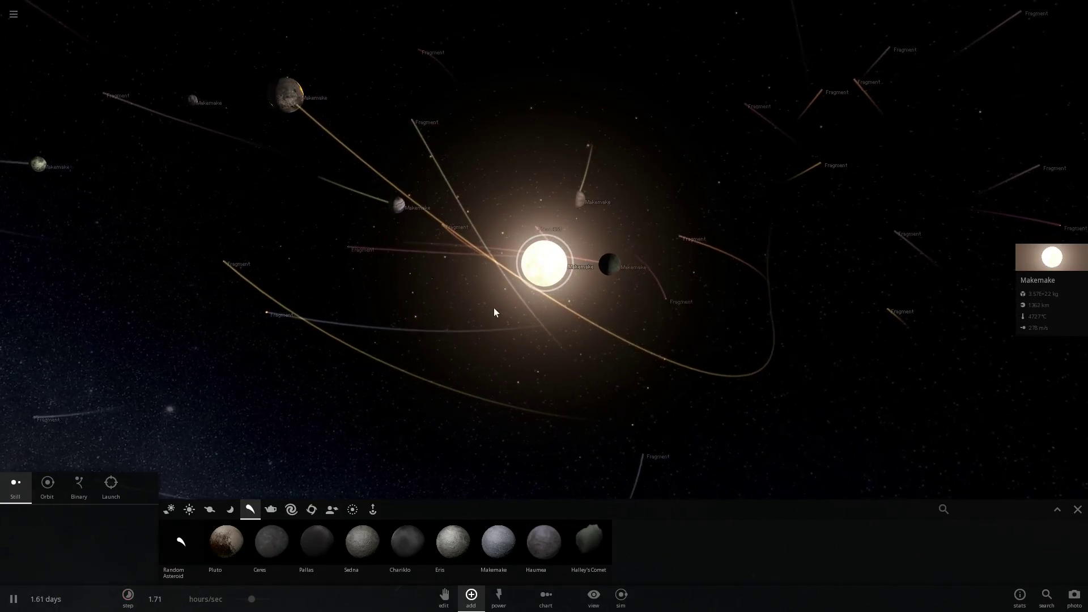
drag(251, 599, 263, 604)
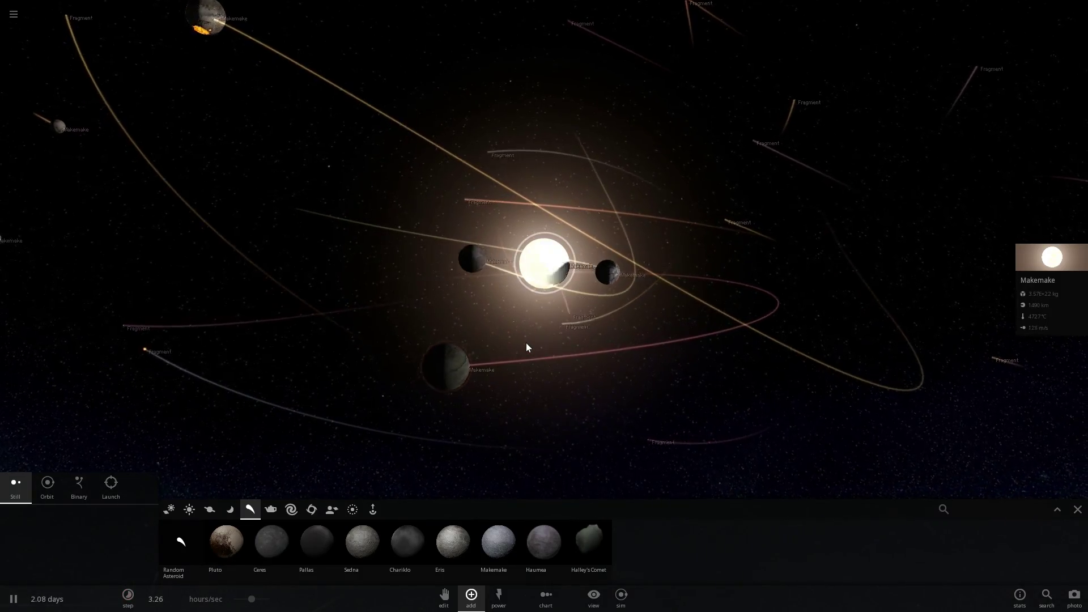
right_drag(526, 342, 669, 349)
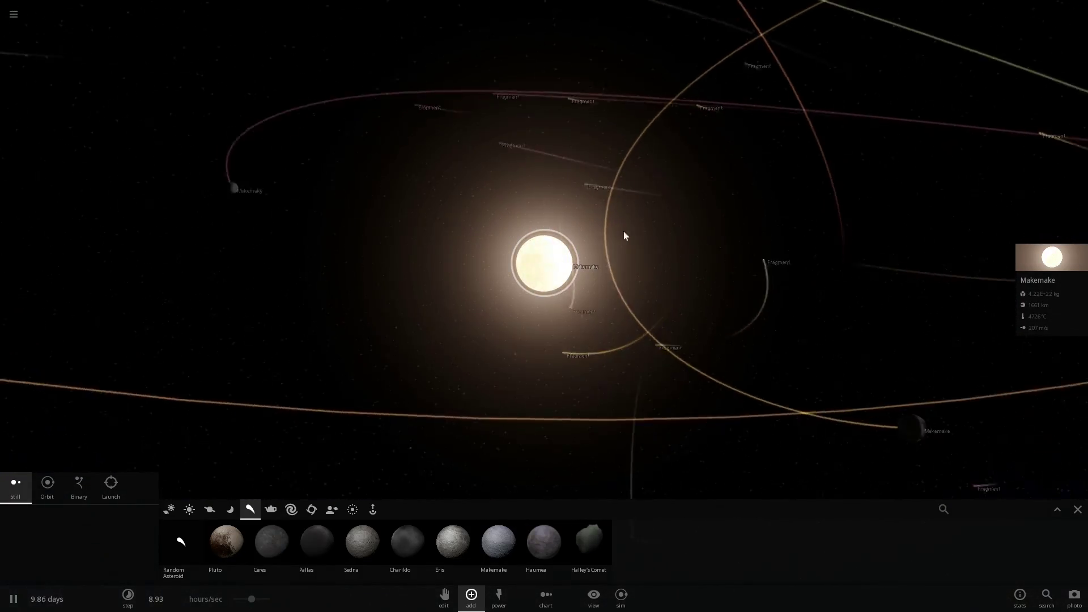
Leave the Makemake collision and reopen the Solar System simulation
click(16, 15)
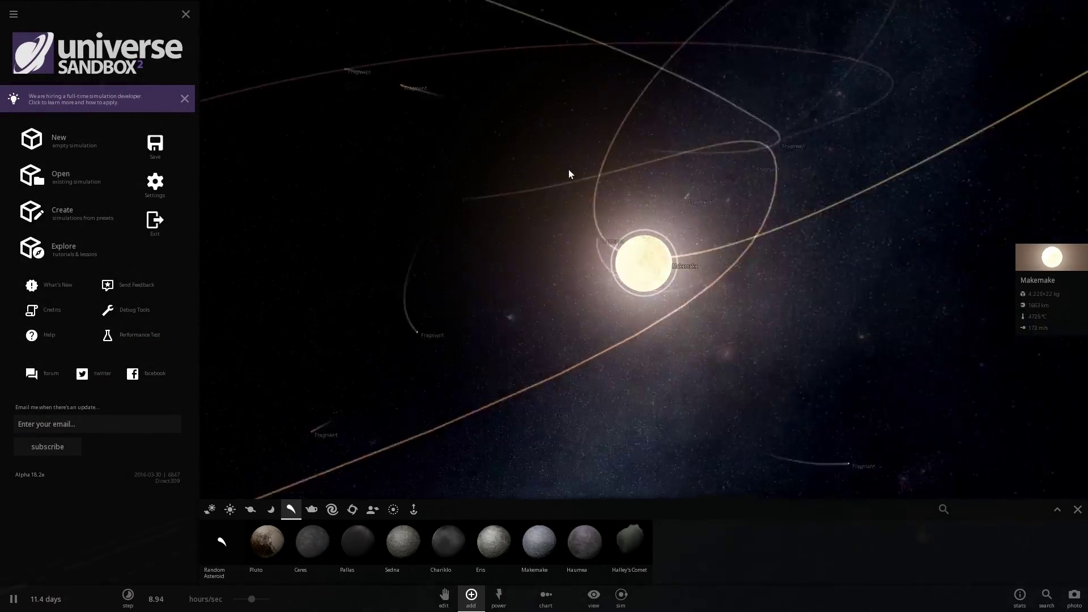
click(75, 177)
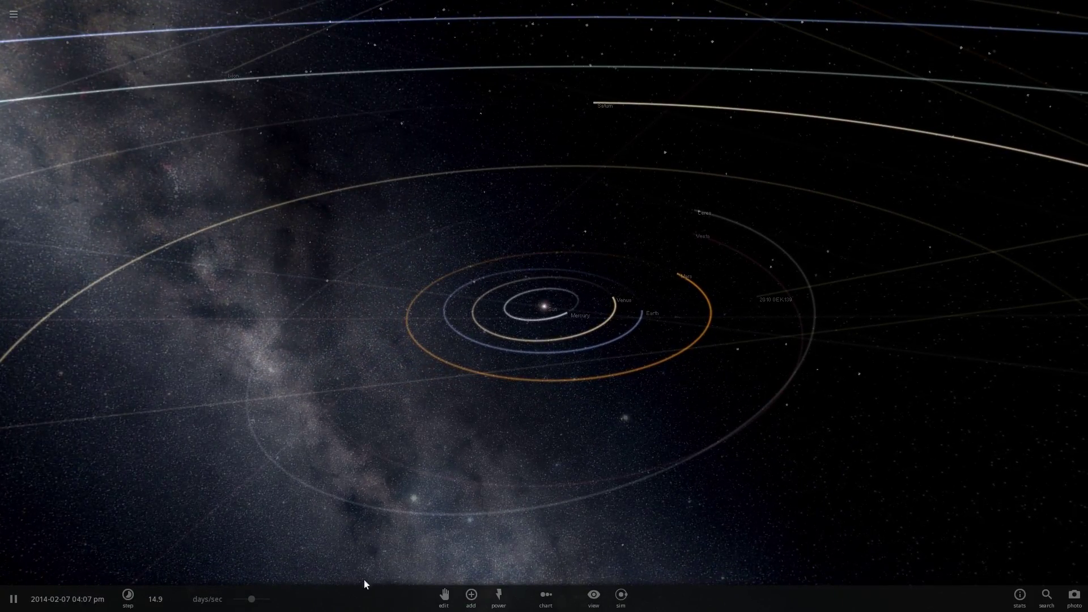
Open the catalogue for adding bodies, select Ceres in the asteroid belt, show its properties and centre the view on it
click(473, 600)
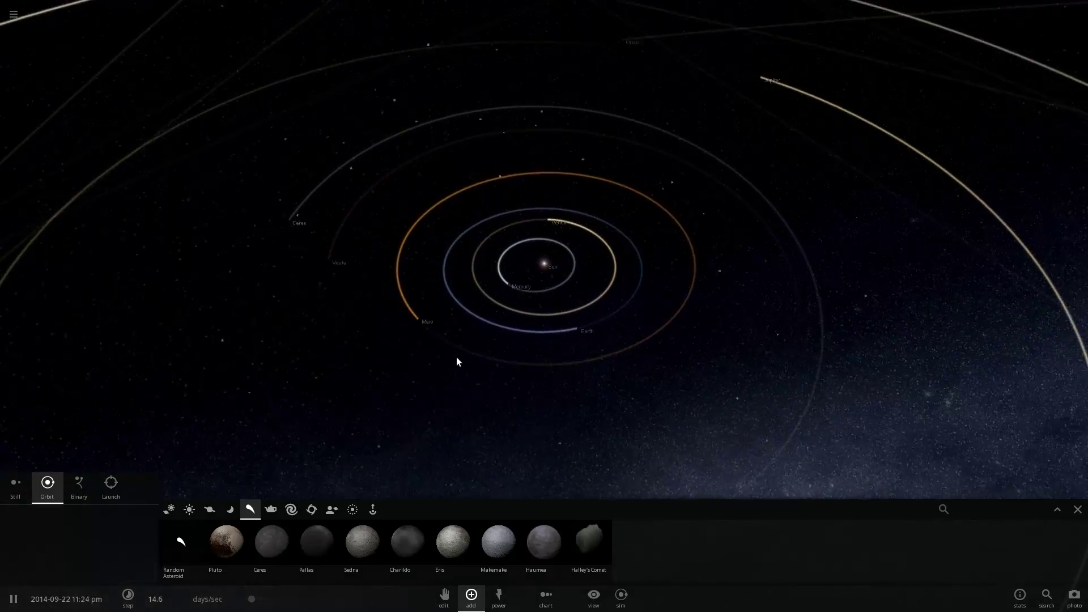
click(265, 324)
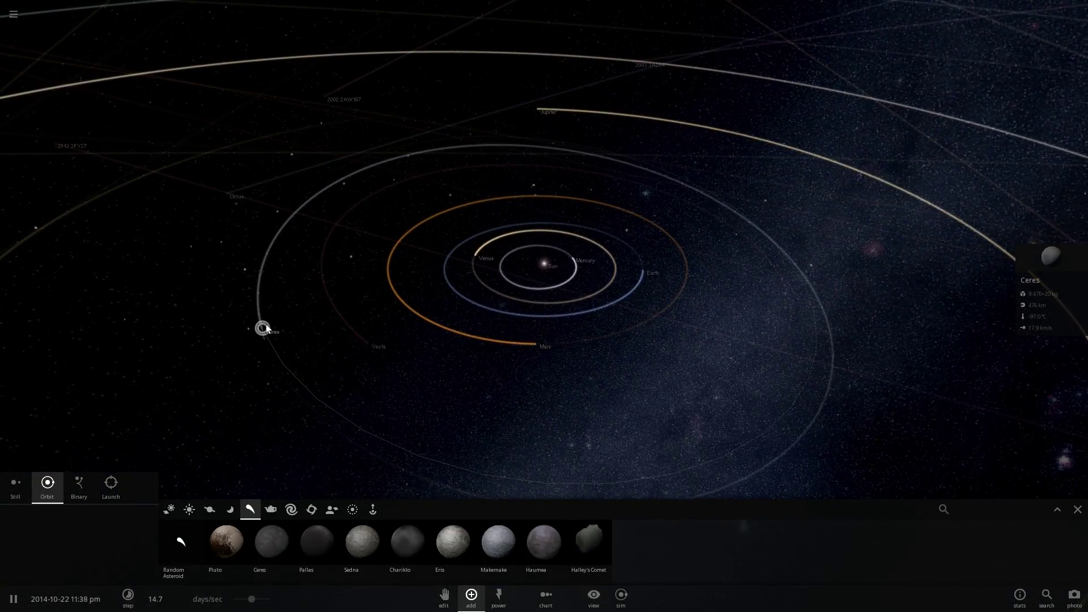
click(1040, 270)
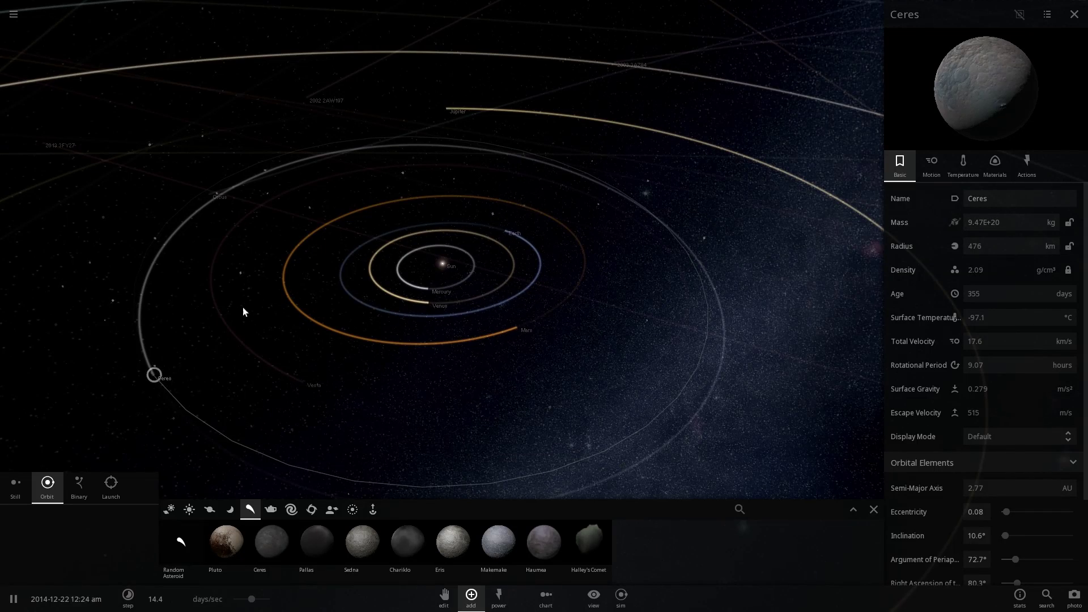
double_click(165, 386)
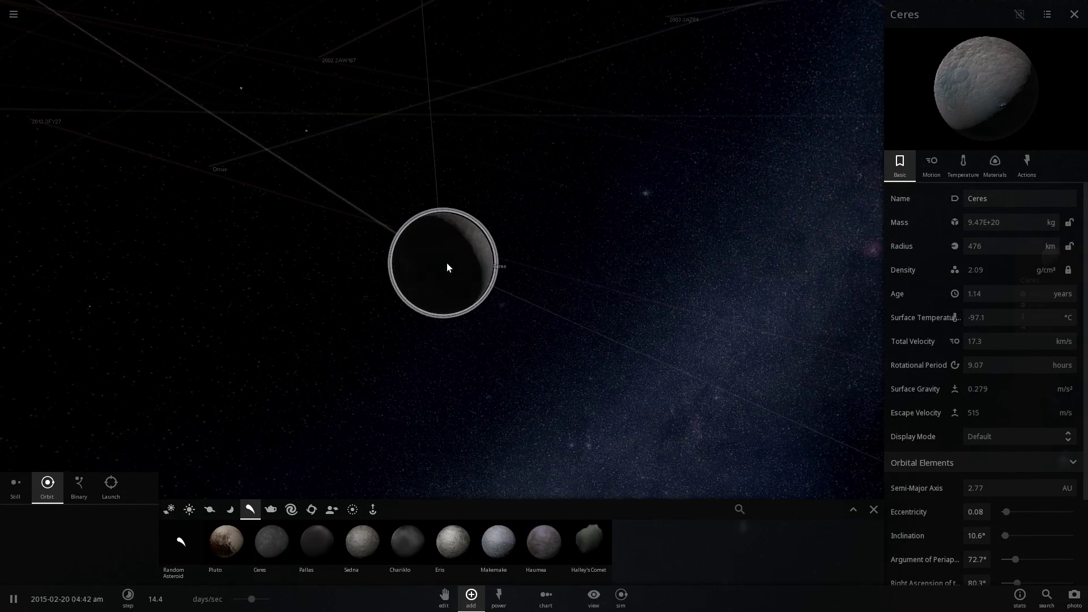
scroll(447, 267, down, 3)
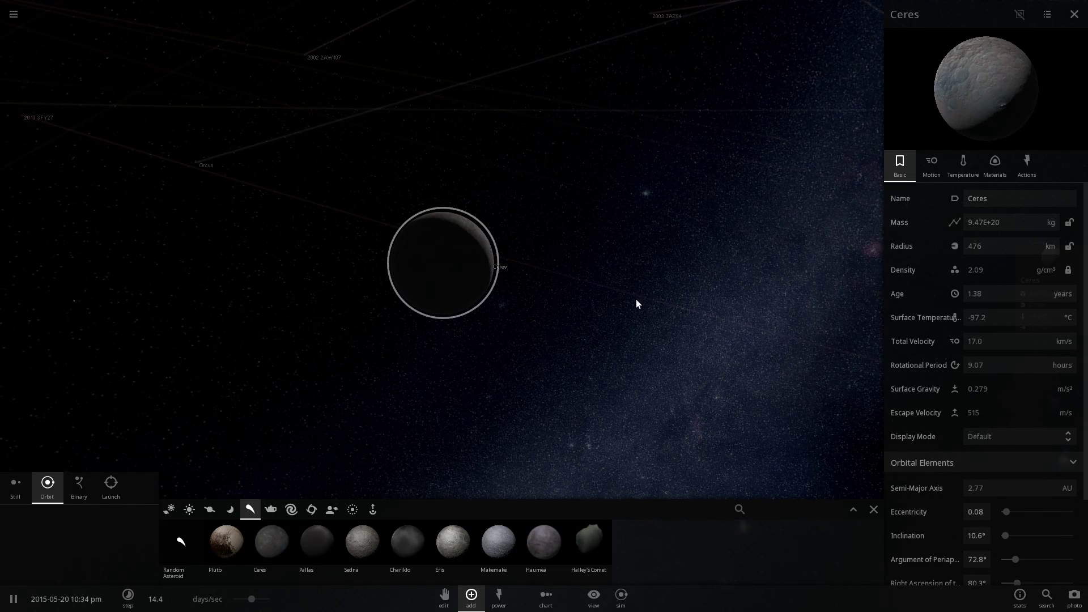
scroll(457, 298, up, 3)
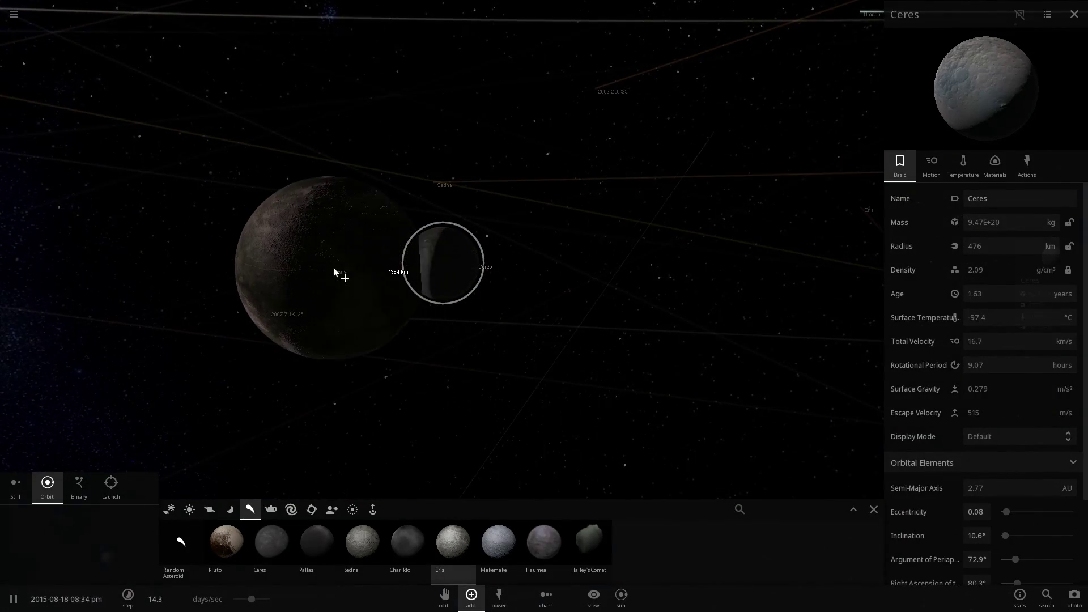
Compare the sizes of Makemake and Haumea with Ceres by previewing them beside it
click(513, 550)
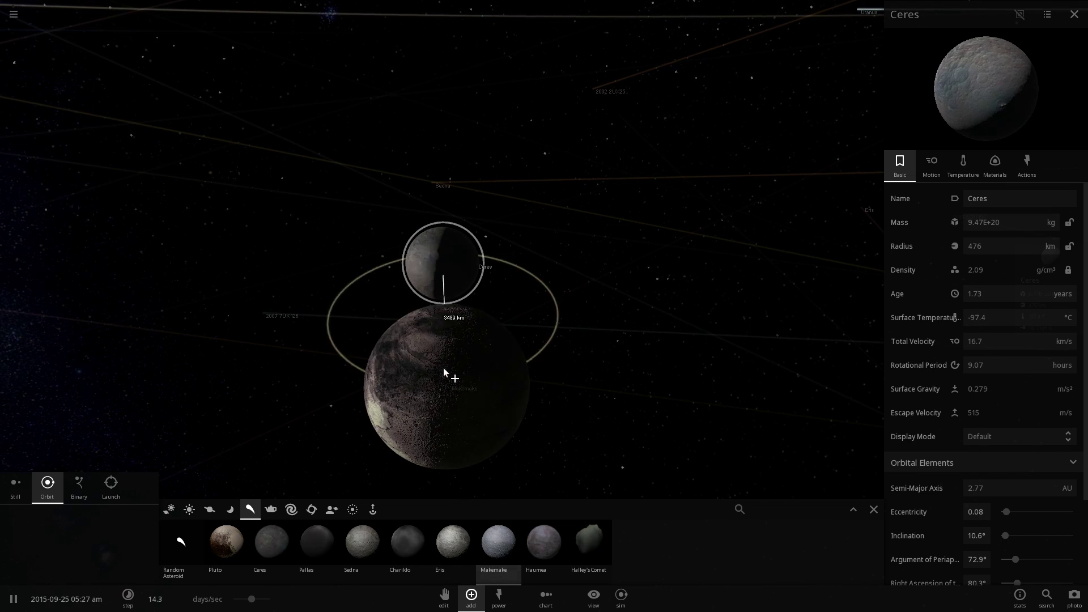
click(542, 552)
click(434, 294)
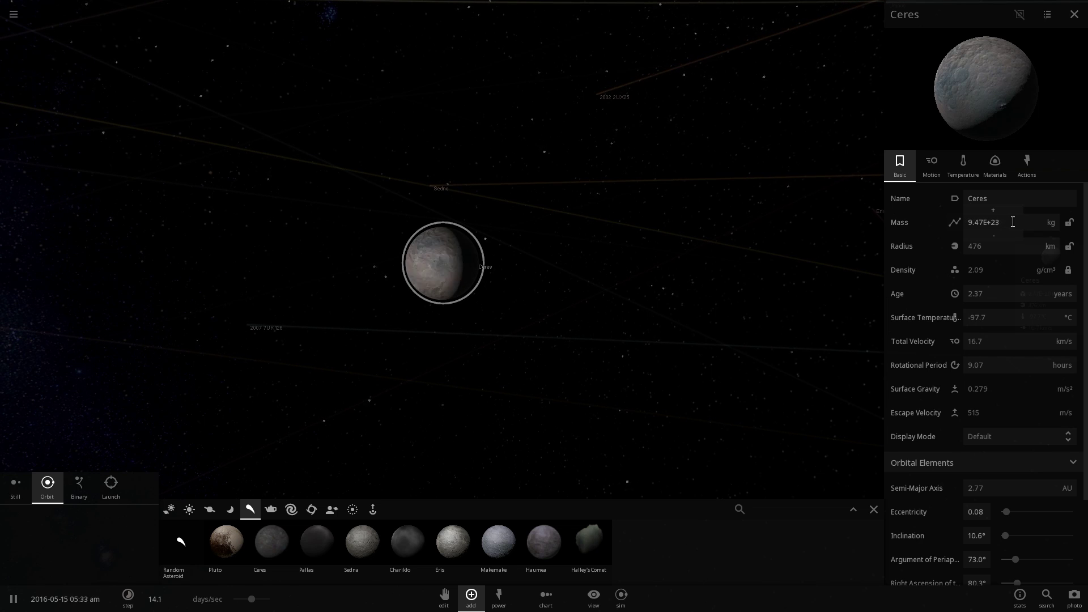
Set the mass of Ceres to 9.47E+23 kg
scroll(1013, 221, up, 5)
scroll(954, 231, down, 2)
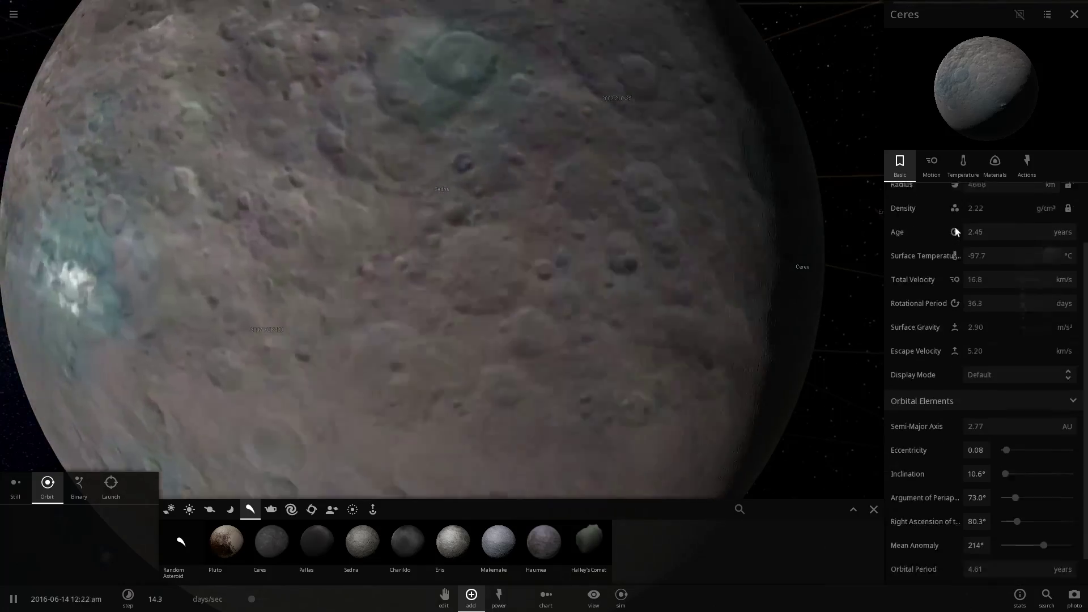
scroll(954, 232, down, 2)
scroll(936, 293, up, 5)
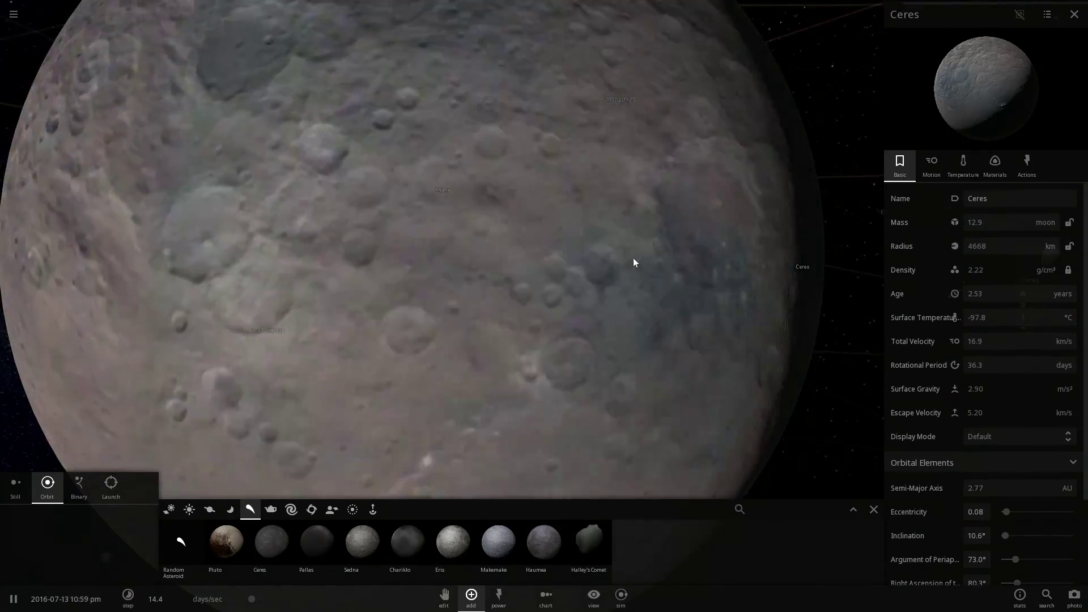
scroll(633, 258, down, 5)
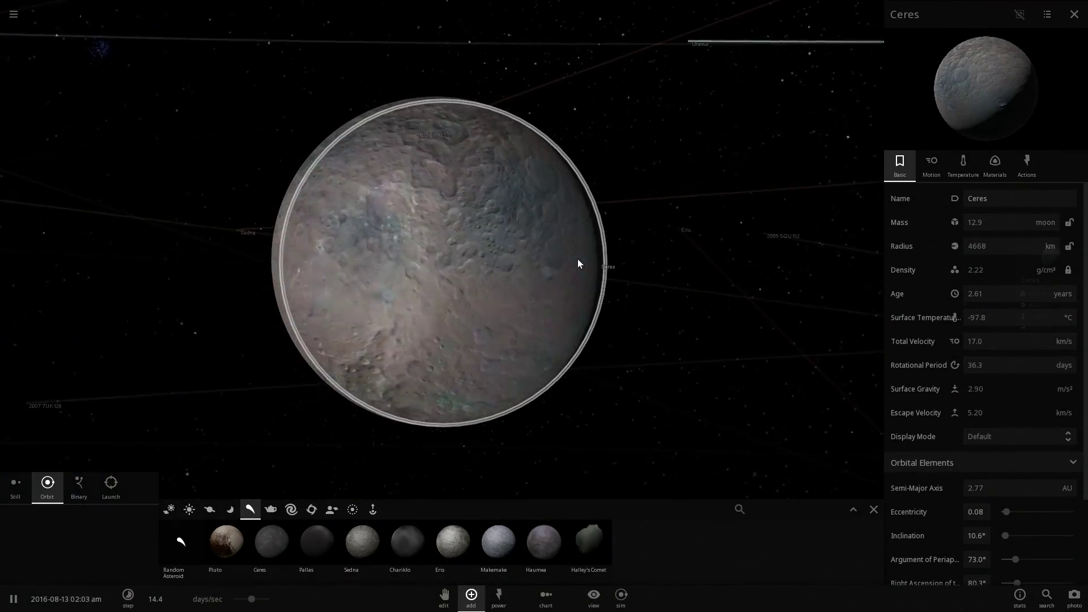
Slow the simulation to about 2.5 days per second while keeping the view on the enlarged Ceres
mouse_move(245, 601)
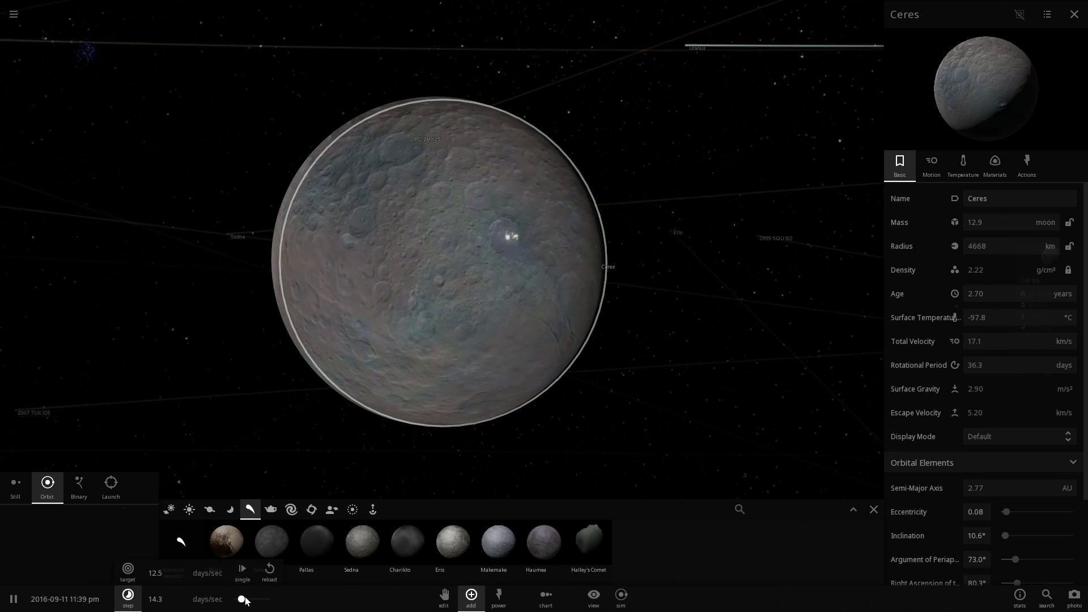
drag(245, 601, 252, 600)
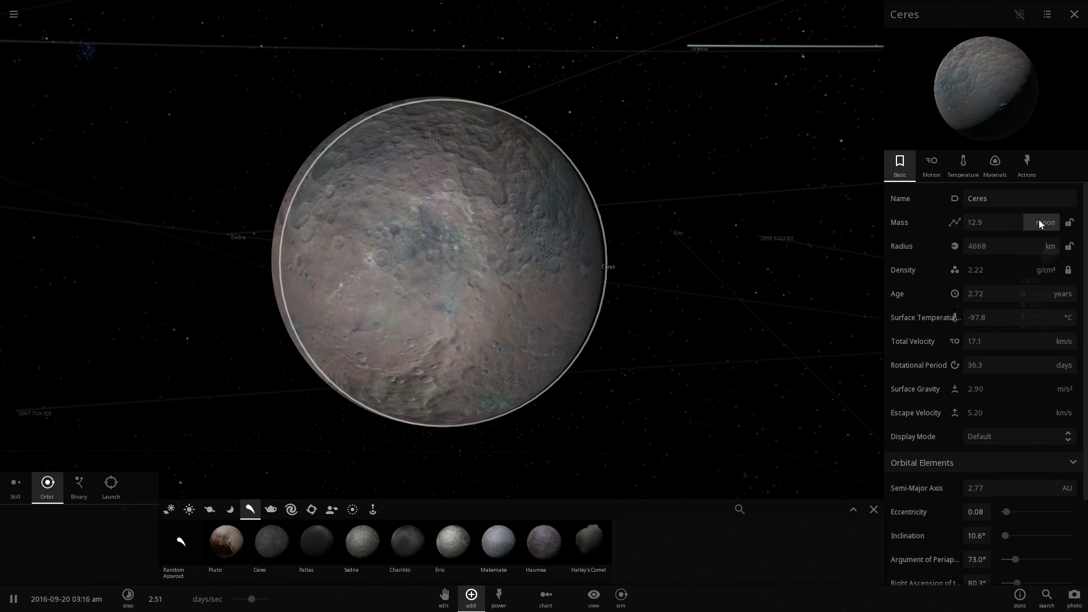
drag(643, 270, 695, 286)
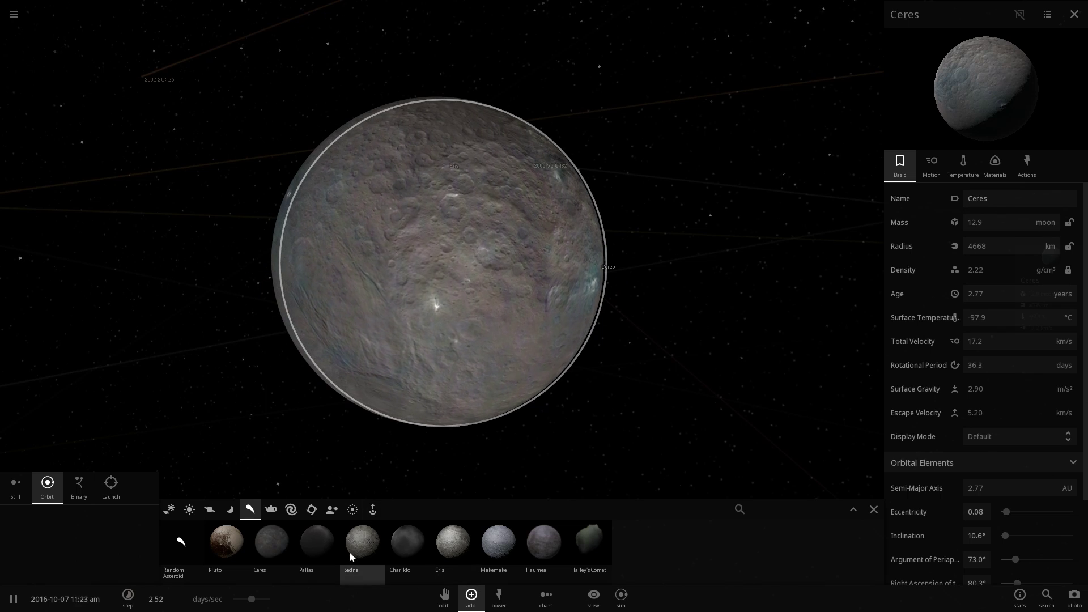
Compare the enlarged Ceres with Pluto and the rocky planets, including Mars and Earth, by previewing them beside it
click(227, 541)
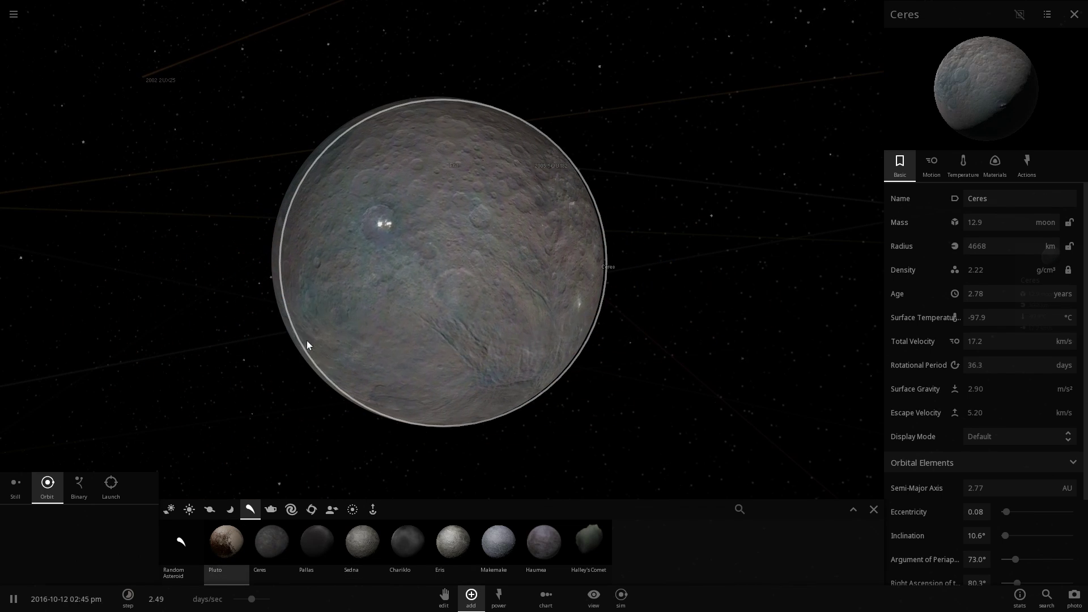
click(207, 513)
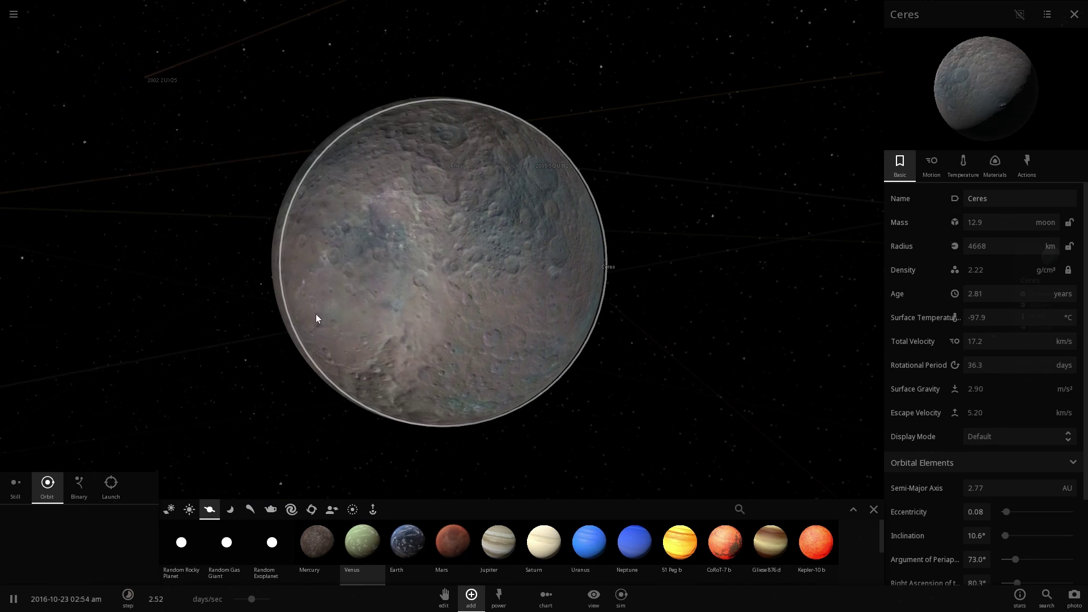
click(300, 544)
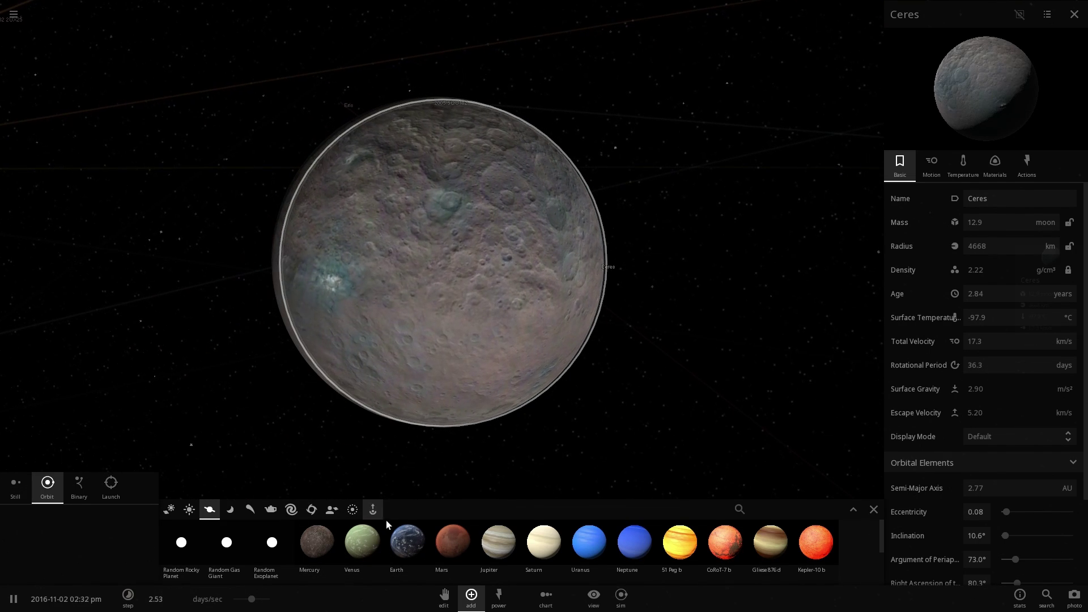
click(363, 543)
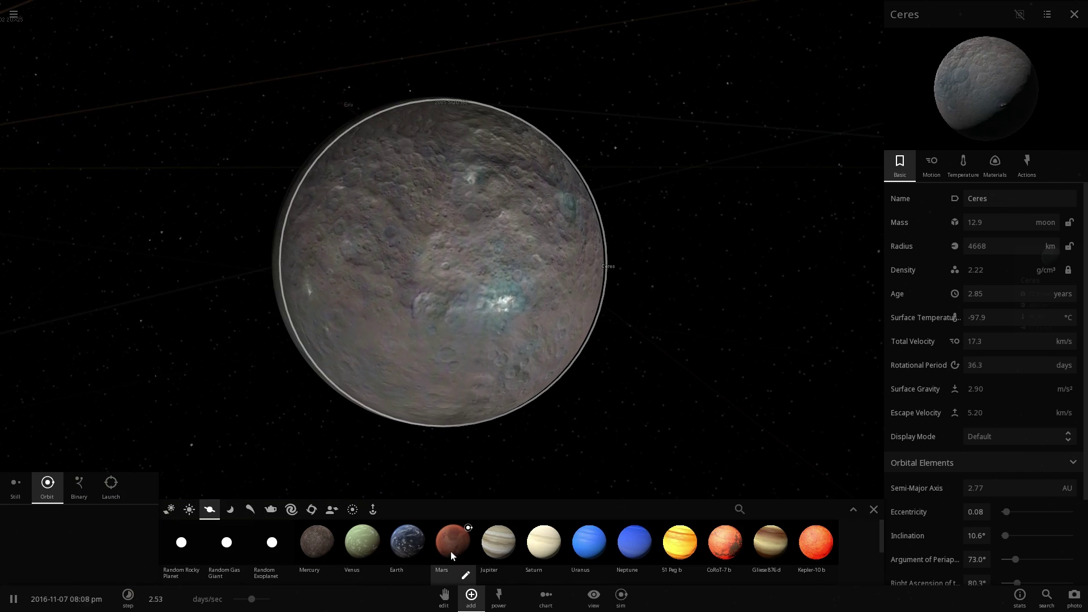
click(451, 552)
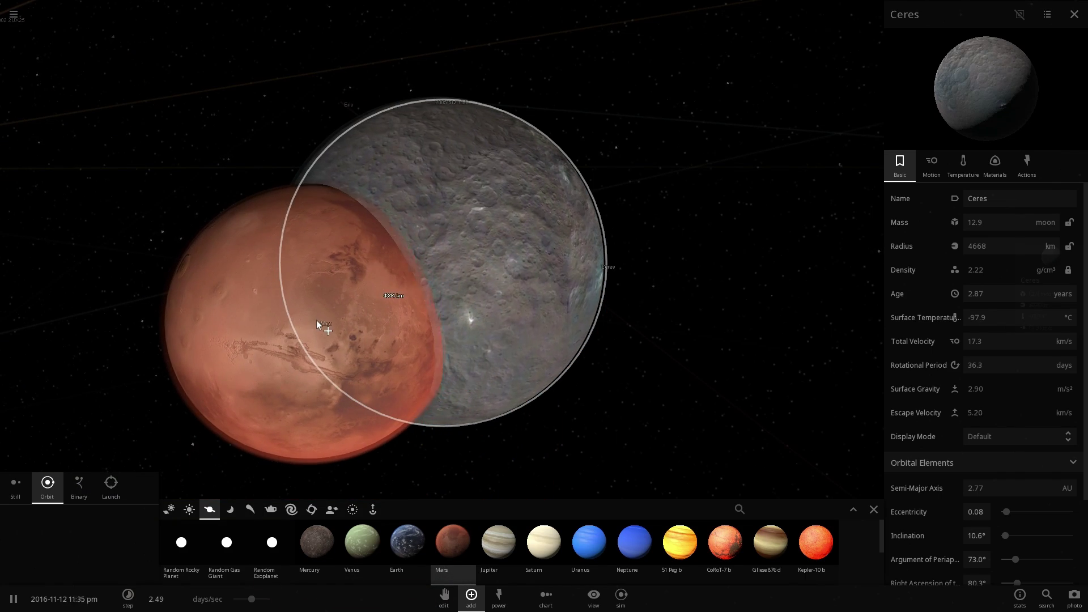
click(405, 543)
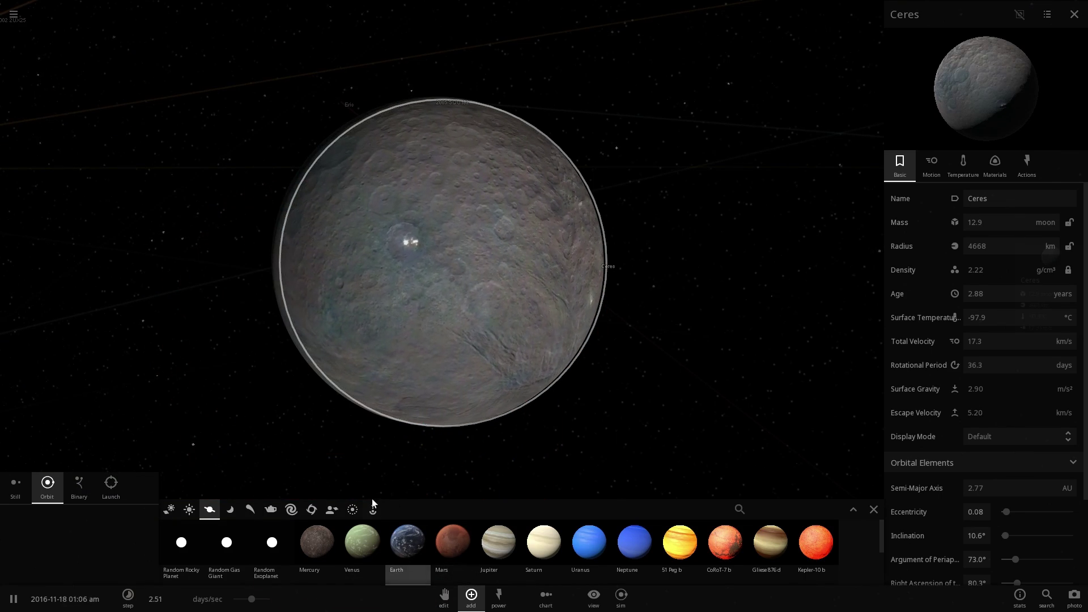
scroll(283, 306, down, 3)
right_click(327, 311)
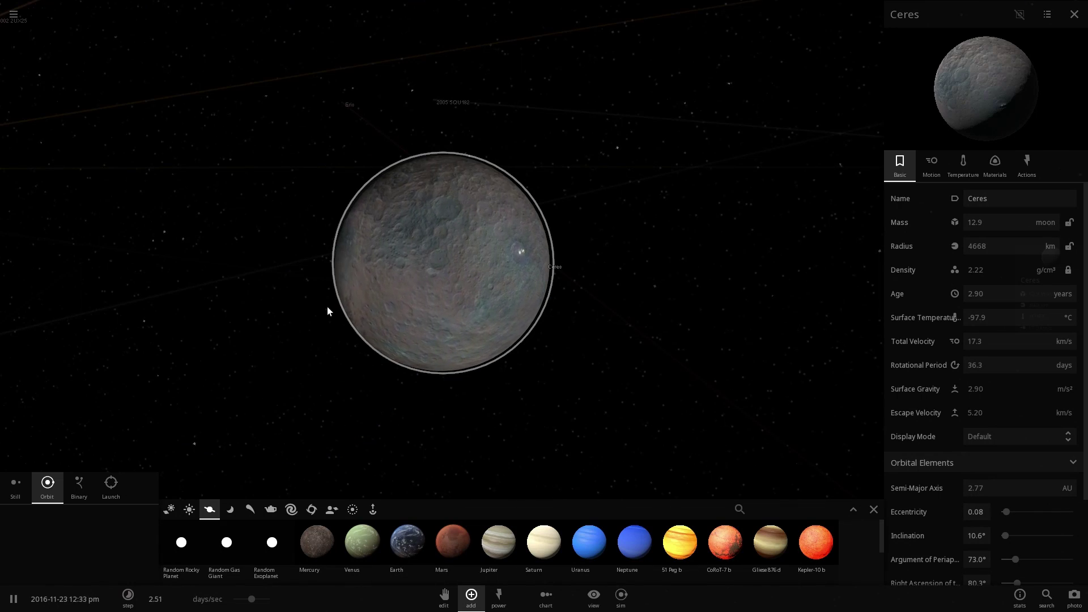
Examine the surface of the enlarged Ceres from several angles and inspect its orbital elements
drag(434, 284, 470, 288)
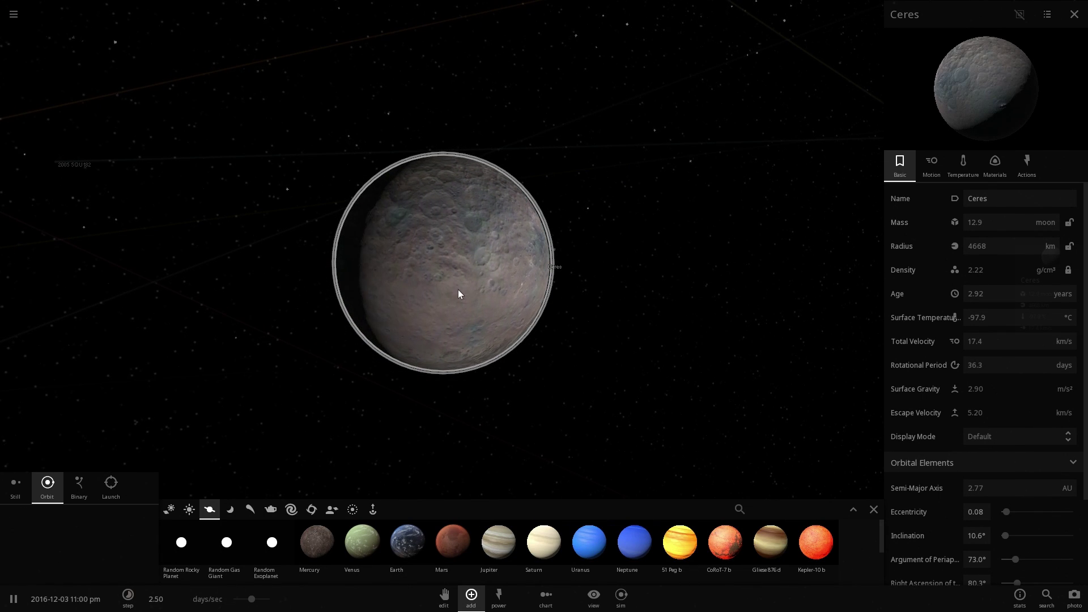
scroll(461, 291, up, 5)
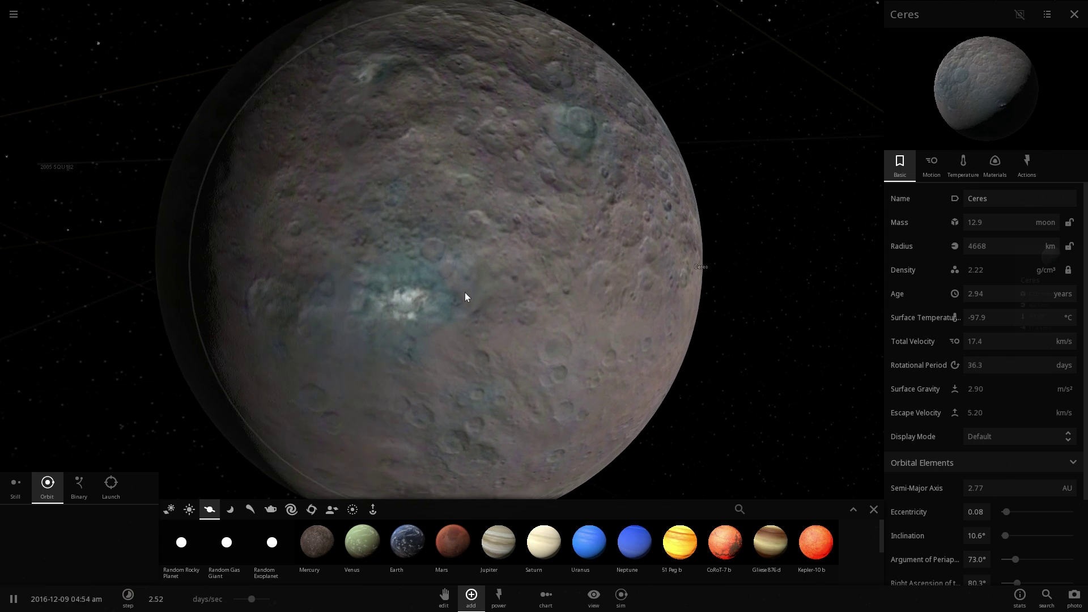
scroll(465, 293, down, 3)
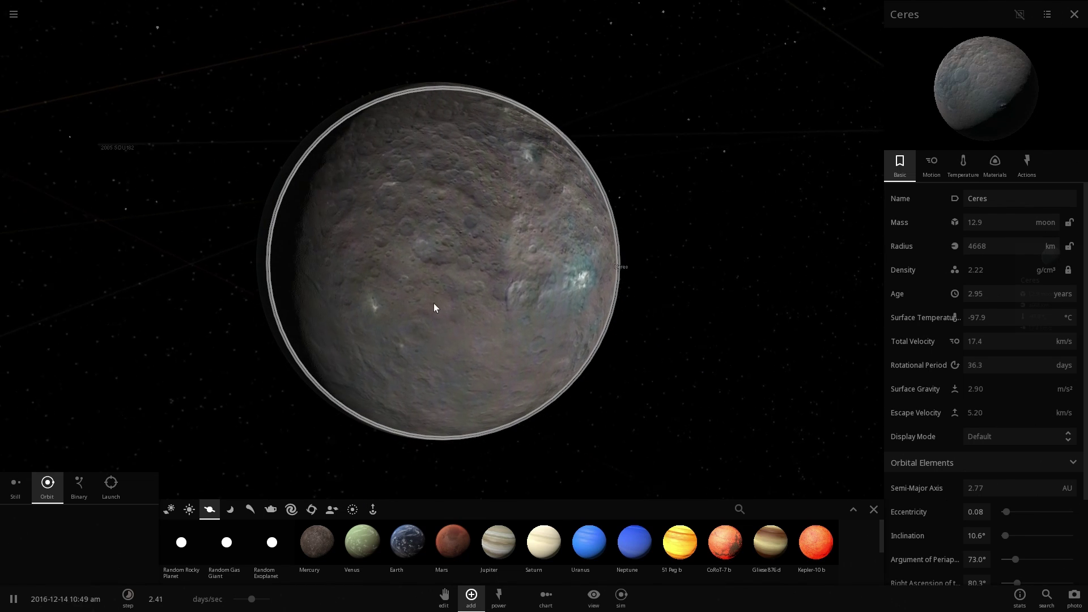
drag(405, 306, 615, 170)
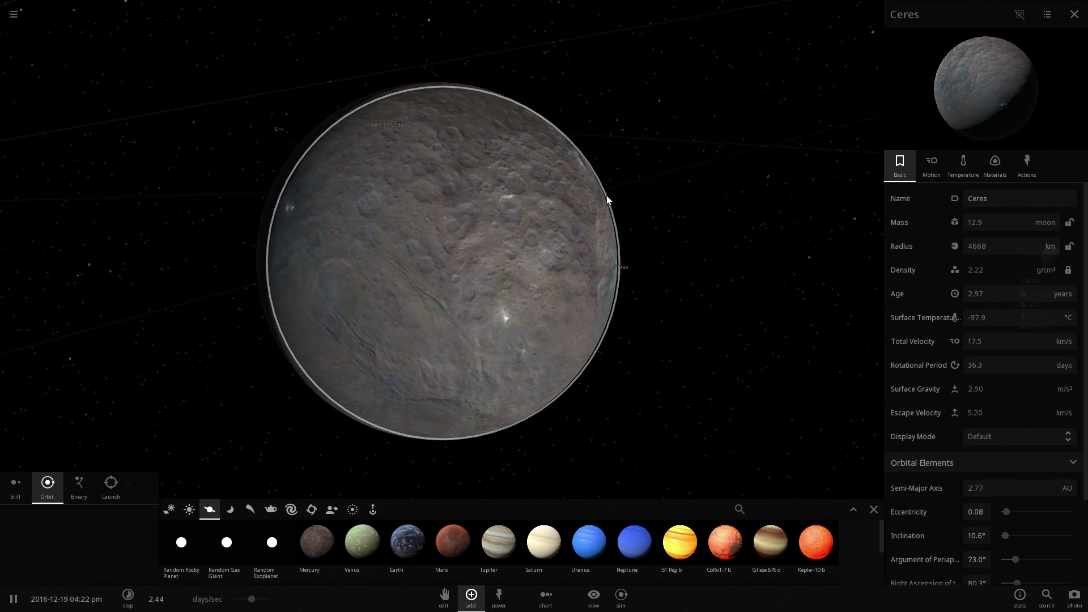
scroll(601, 204, down, 8)
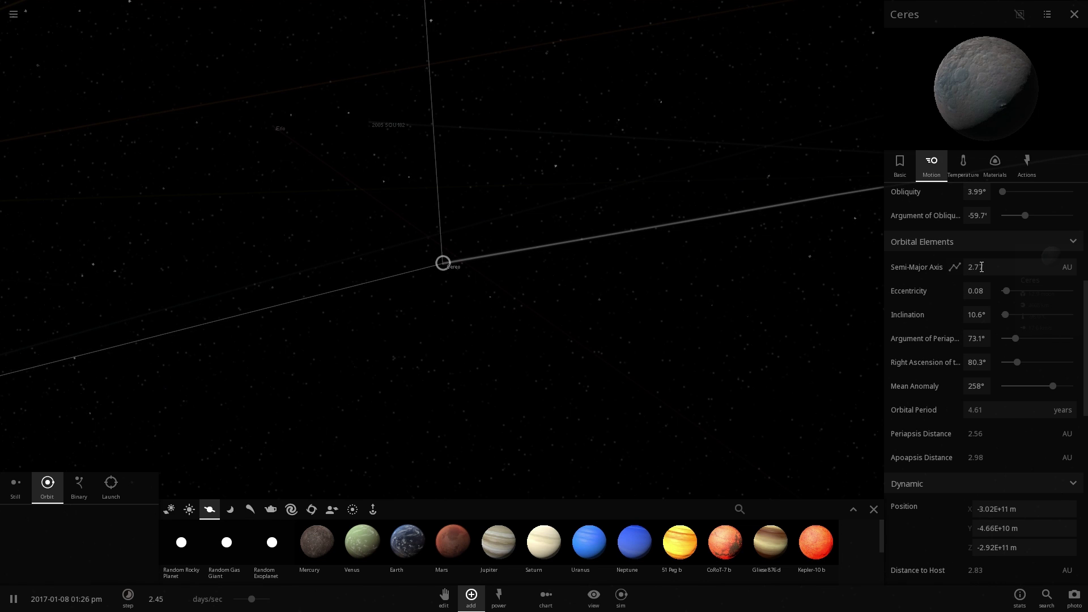
scroll(449, 278, up, 8)
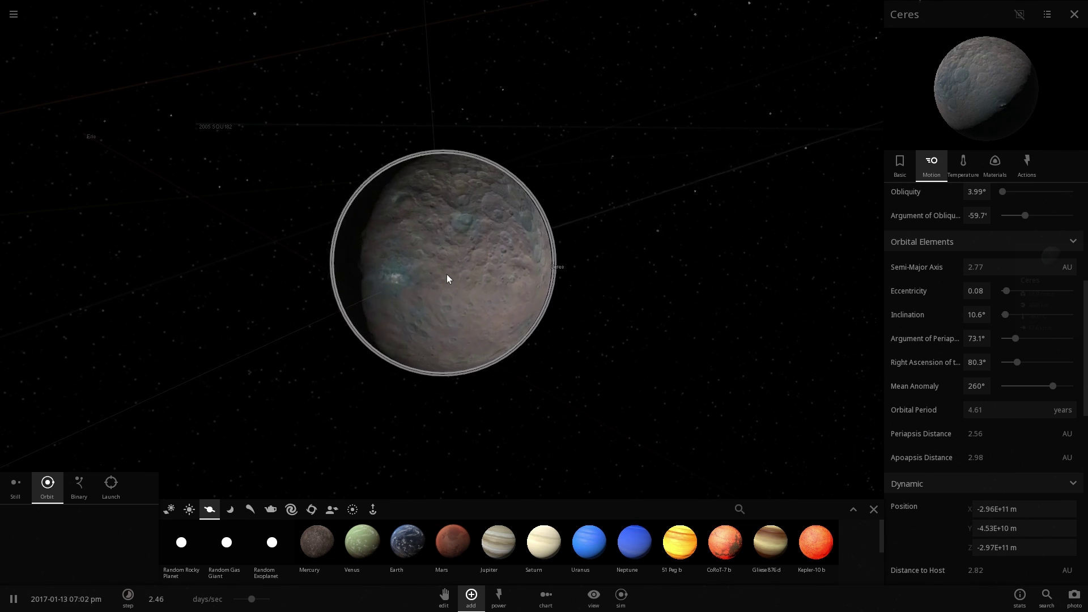
drag(464, 277, 359, 221)
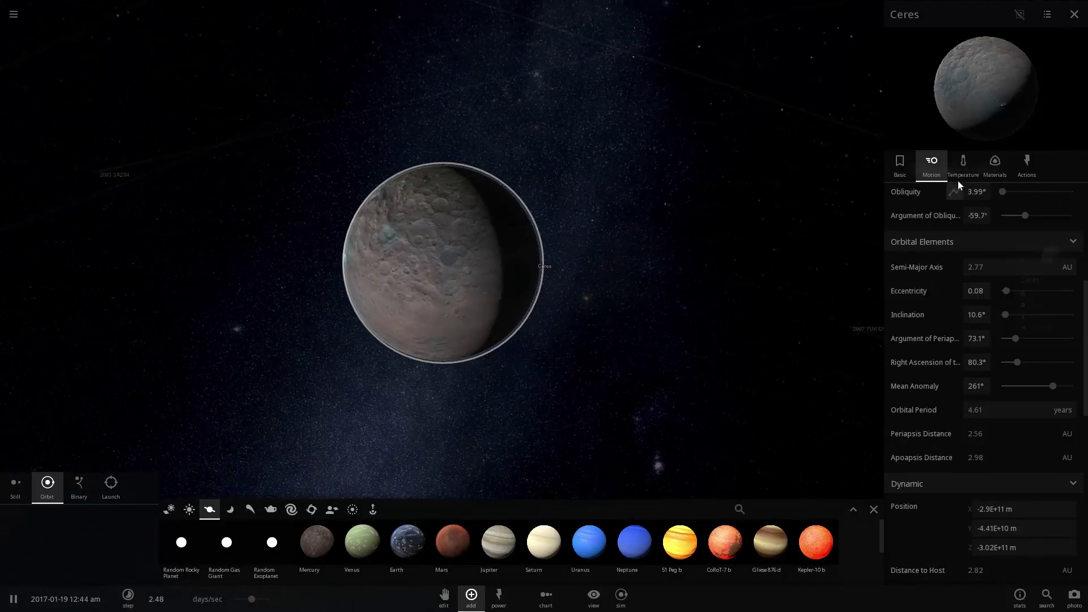
Give Ceres an atmosphere with a surface pressure of about 1.94 atm and raise its water content to 0.006 %
click(958, 173)
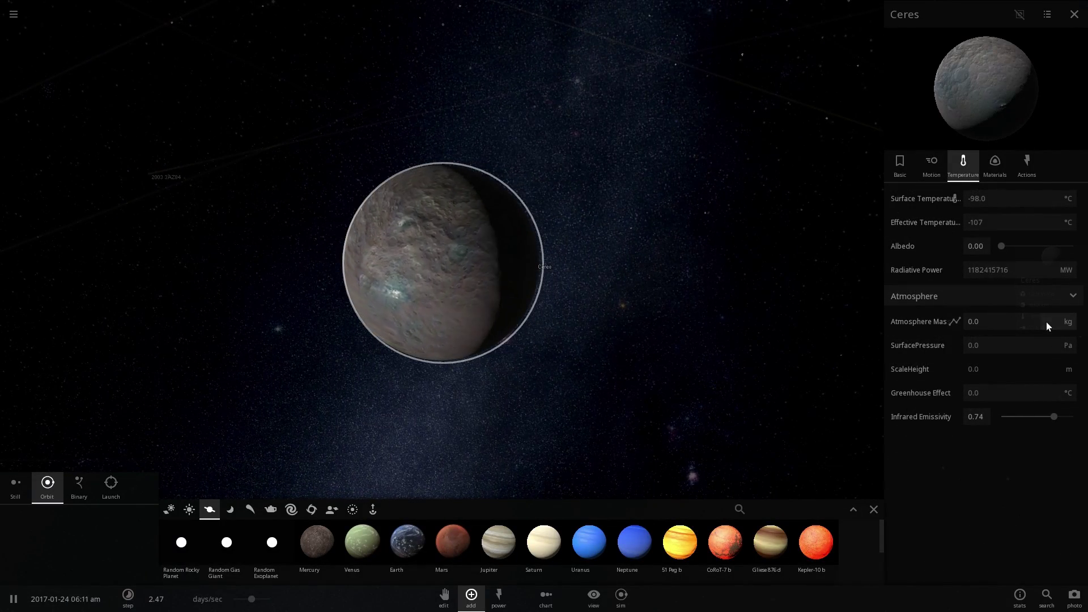
click(995, 164)
click(908, 300)
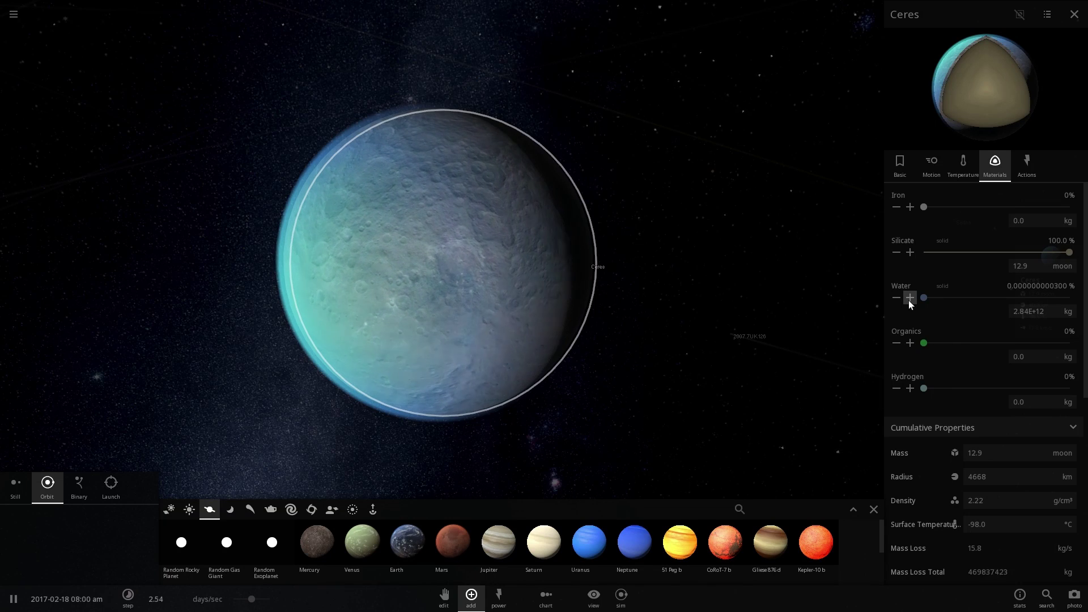
click(909, 297)
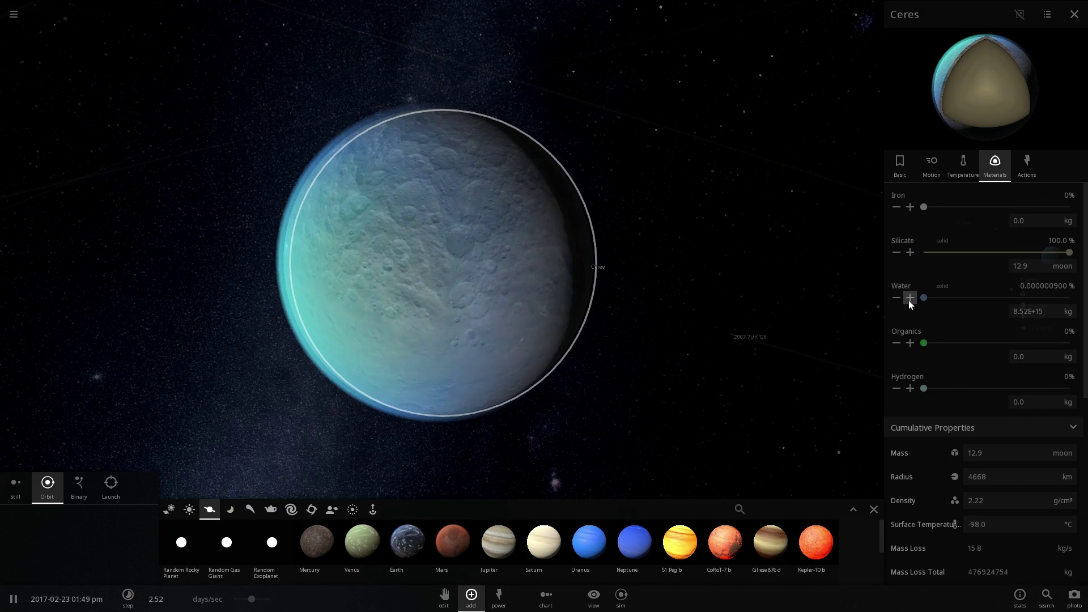
click(909, 297)
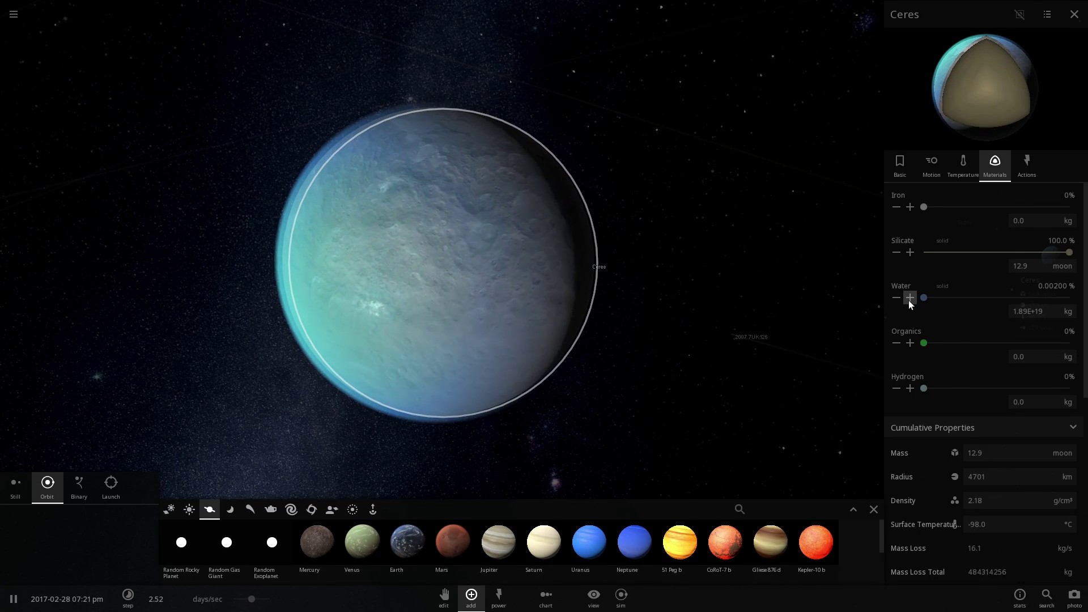
click(909, 297)
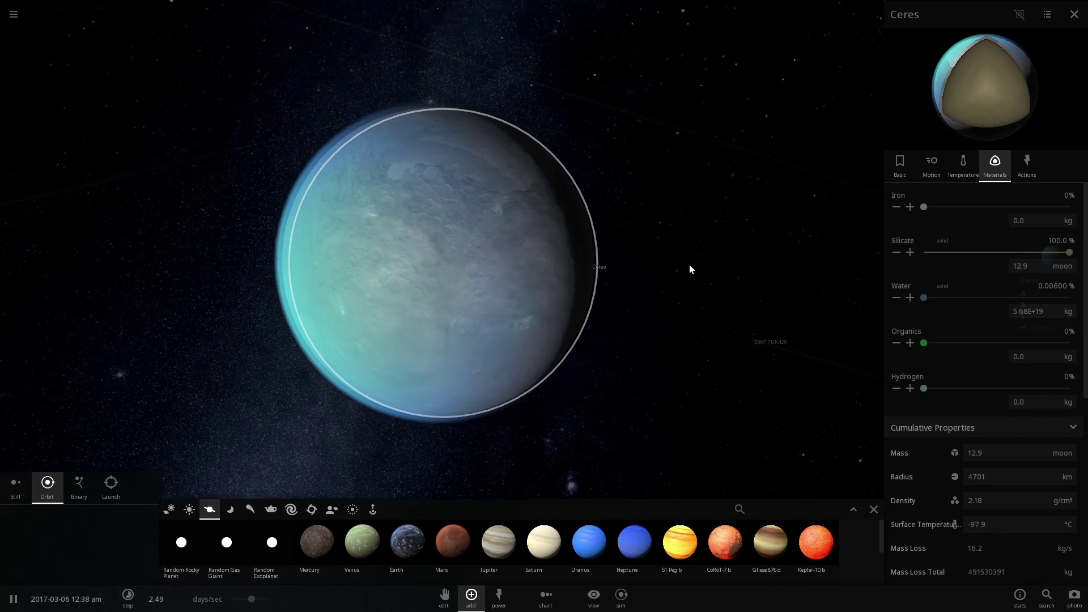
Review the temperature and atmosphere properties of Ceres and speed the simulation up to about 14 days per second
scroll(689, 264, up, 3)
click(961, 166)
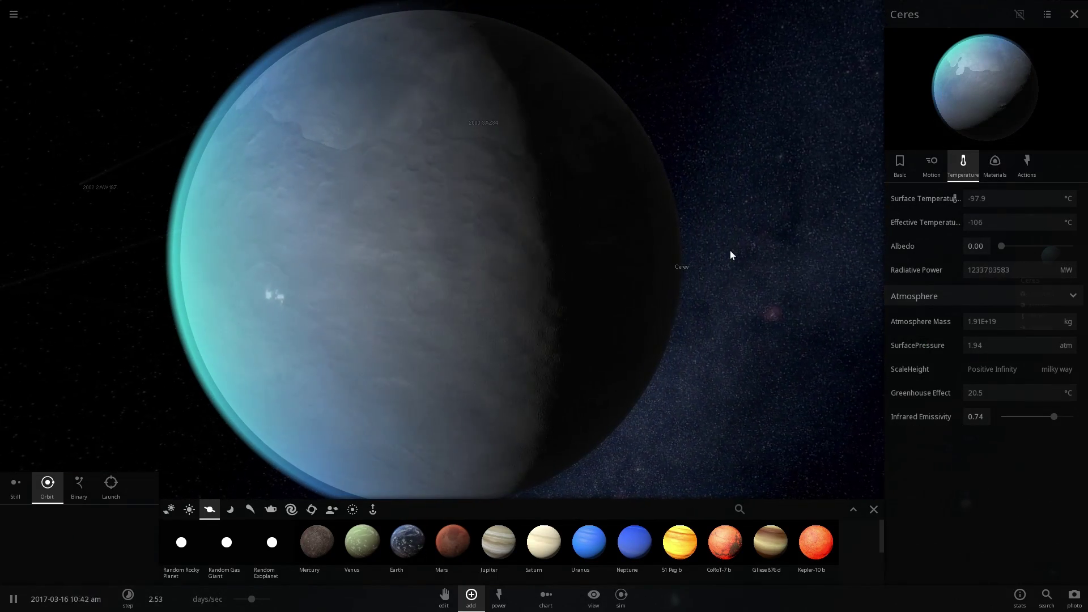
drag(266, 602, 272, 594)
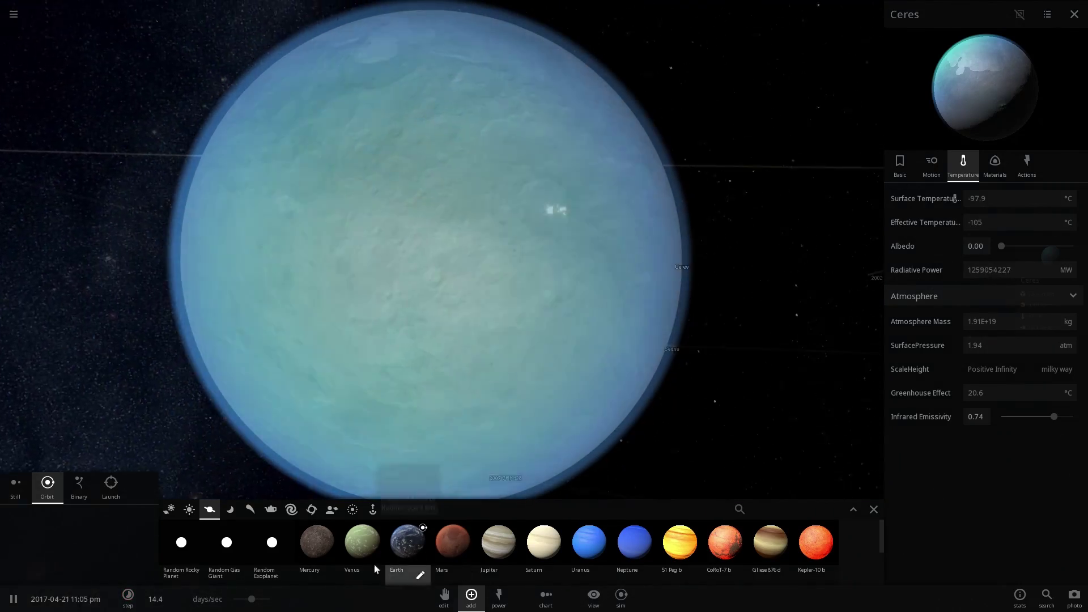
Slow the simulation to about 19 hours per second and examine the surface of Ceres up close from several angles
drag(249, 598, 230, 598)
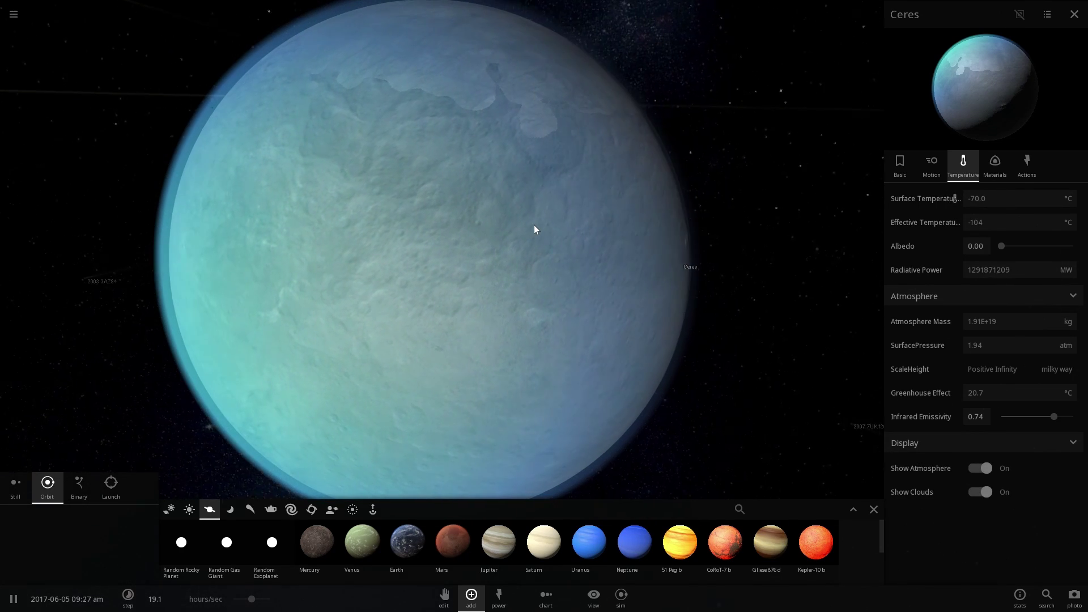
scroll(534, 229, down, 5)
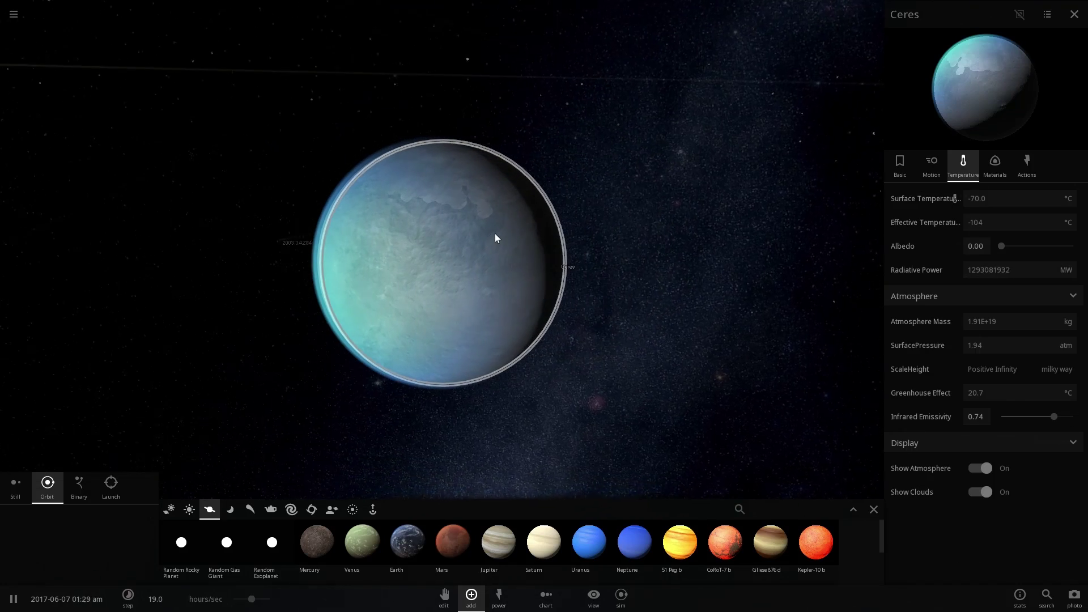
scroll(493, 238, up, 3)
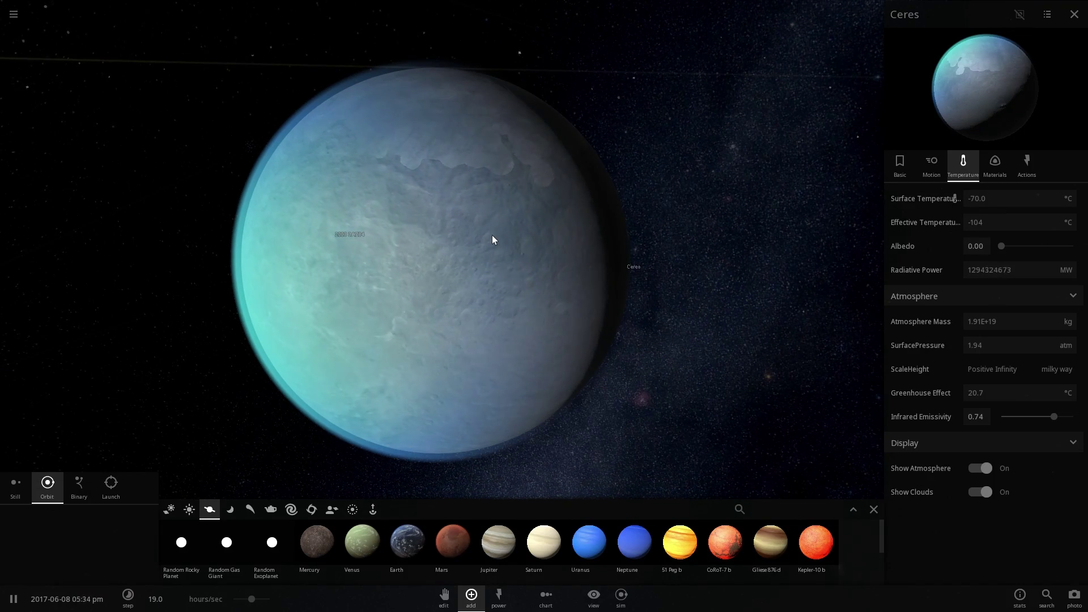
scroll(492, 235, up, 3)
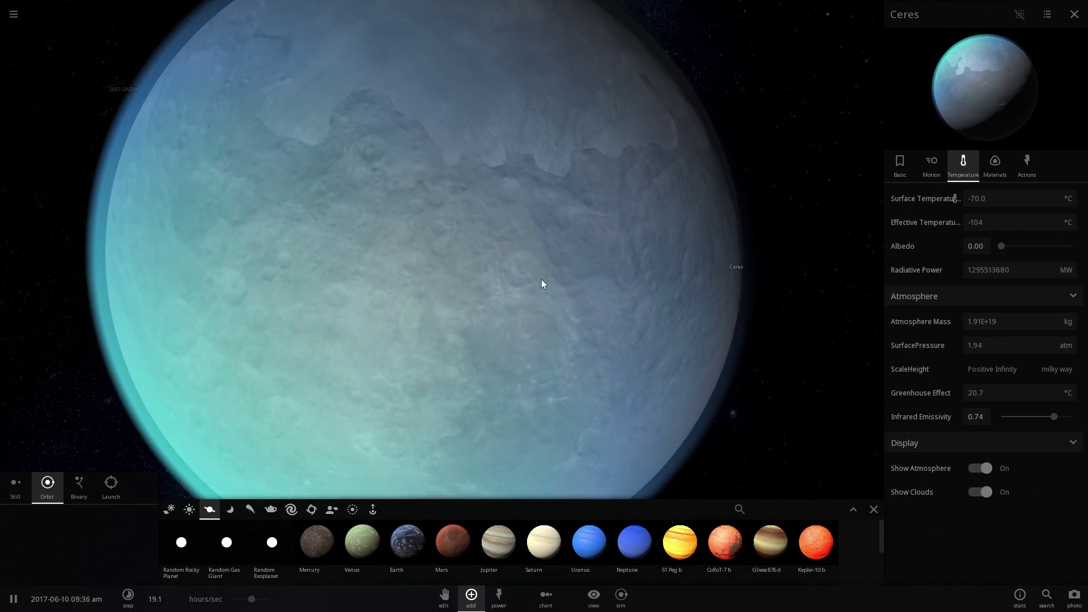
scroll(529, 282, down, 3)
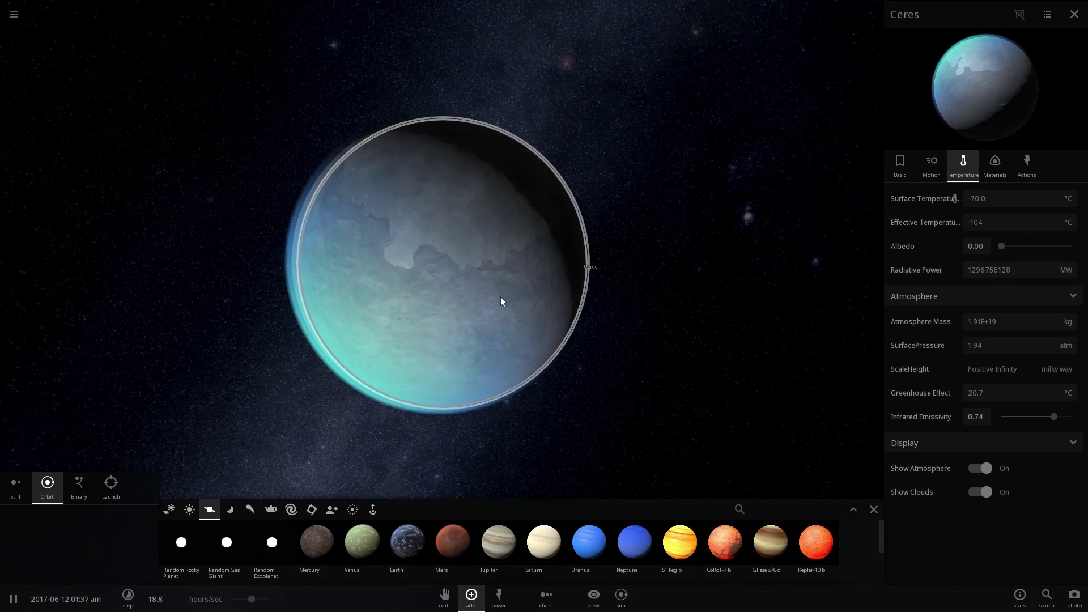
right_drag(501, 298, 556, 241)
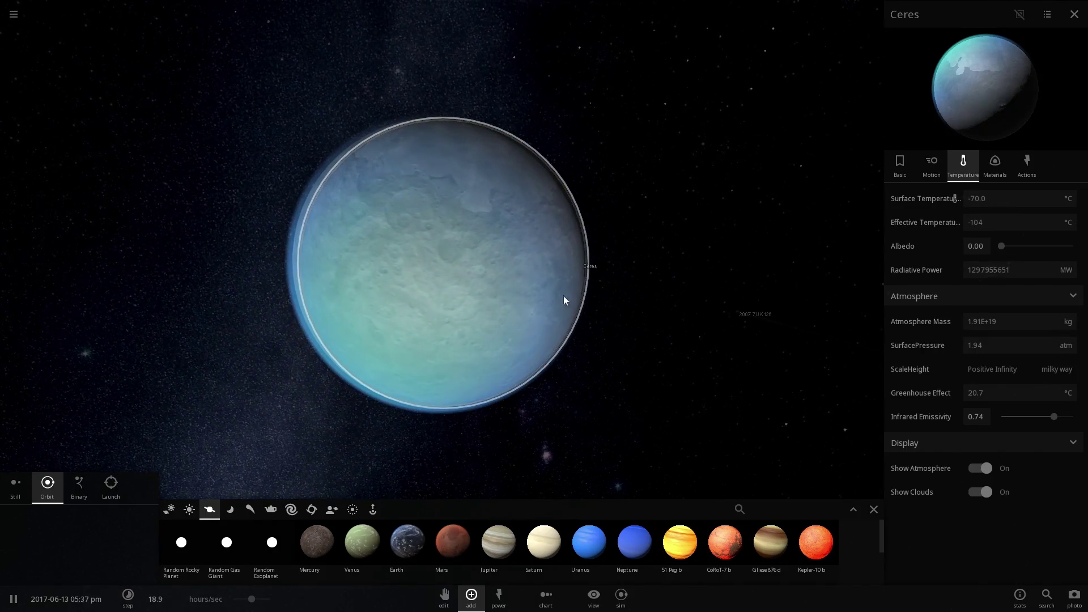
scroll(555, 279, up, 4)
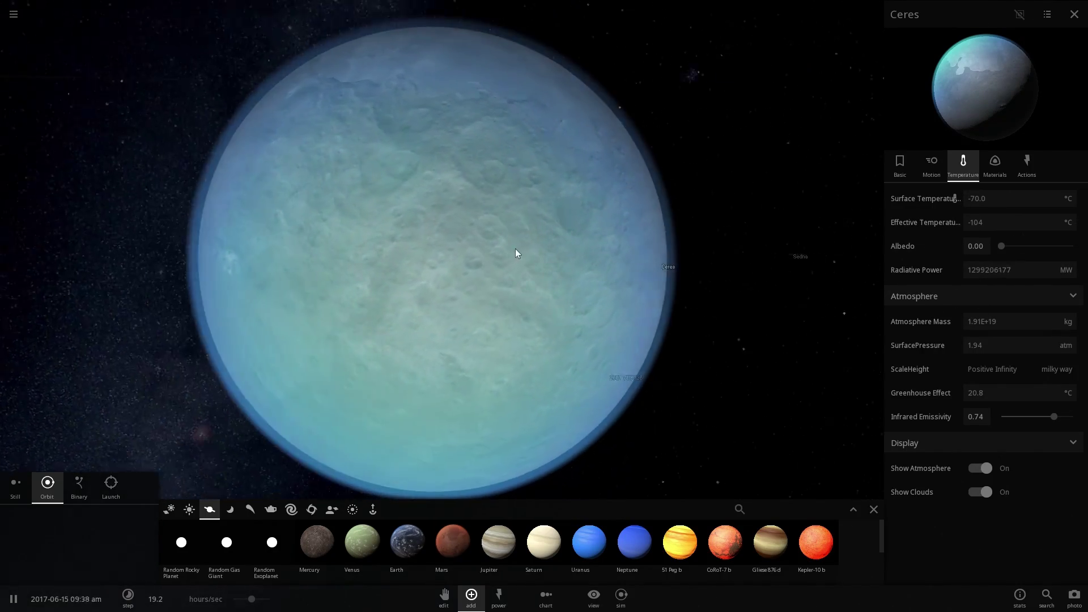
right_drag(515, 249, 661, 243)
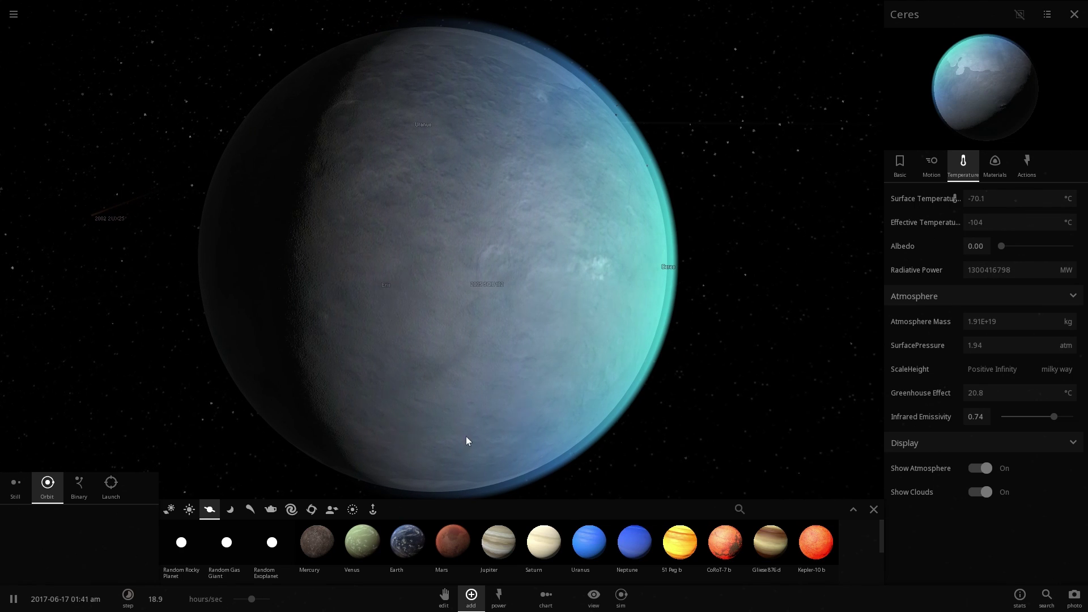
Raise the simulation speed to about 1.9 days per second and view the orbit of Ceres among the inner planets and Jupiter
click(128, 595)
scroll(508, 362, down, 4)
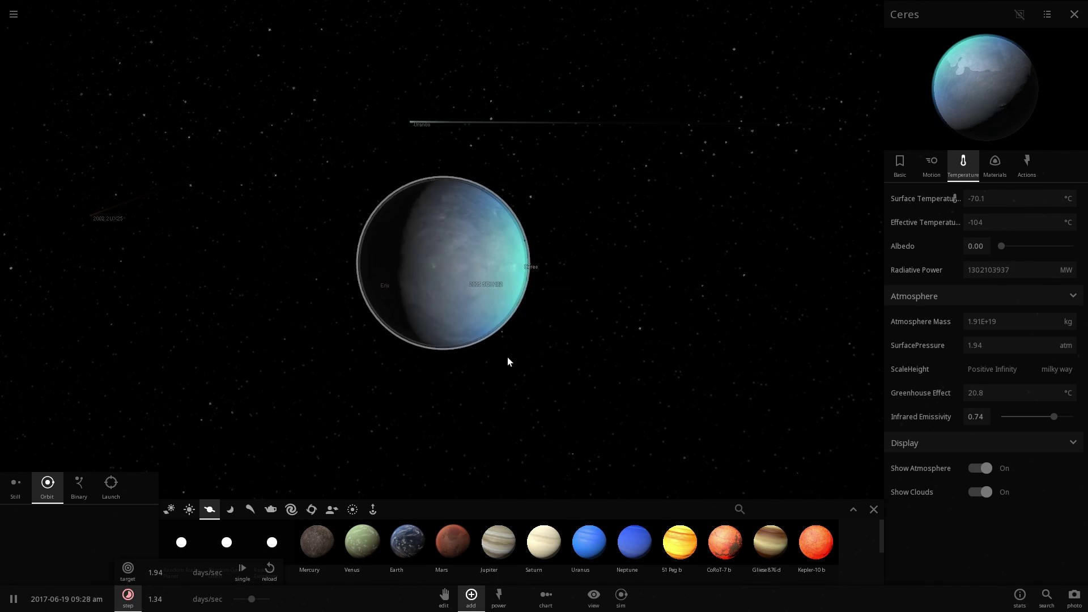
scroll(508, 357, down, 5)
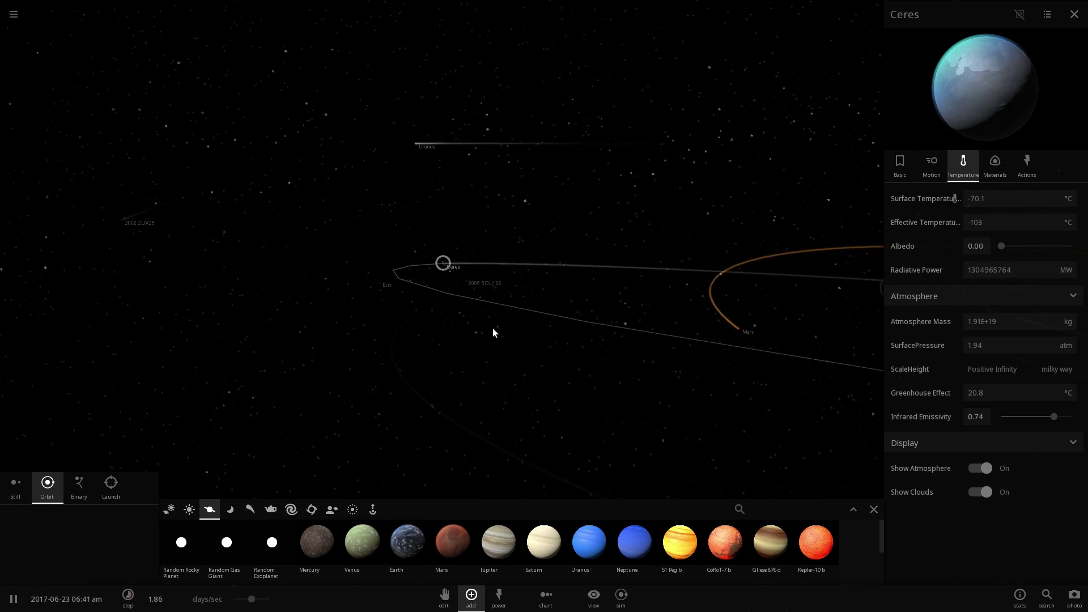
scroll(491, 328, down, 3)
right_drag(493, 328, 622, 416)
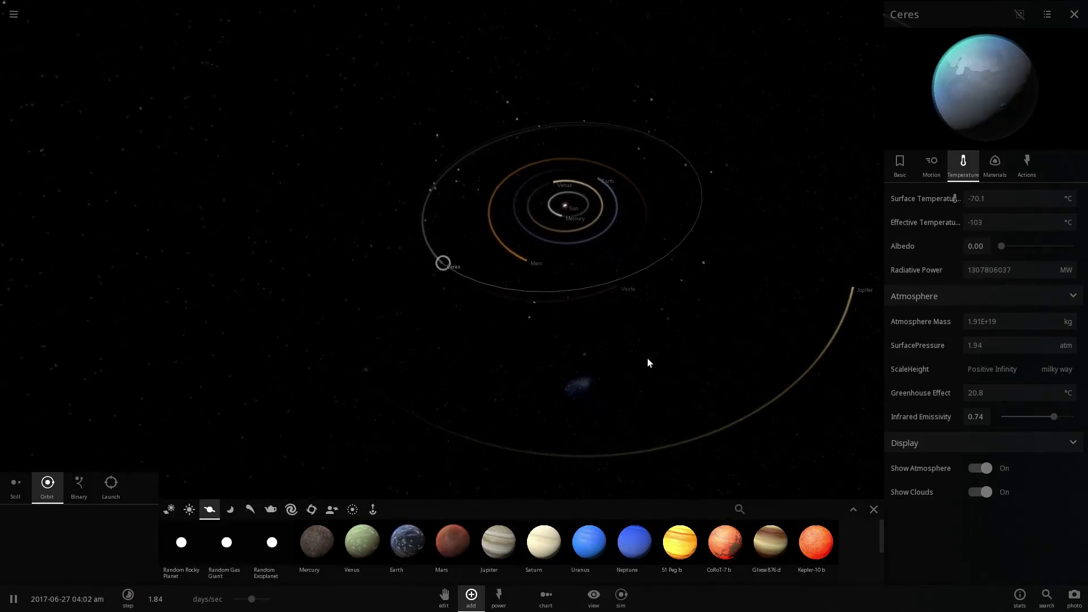
right_drag(647, 358, 753, 141)
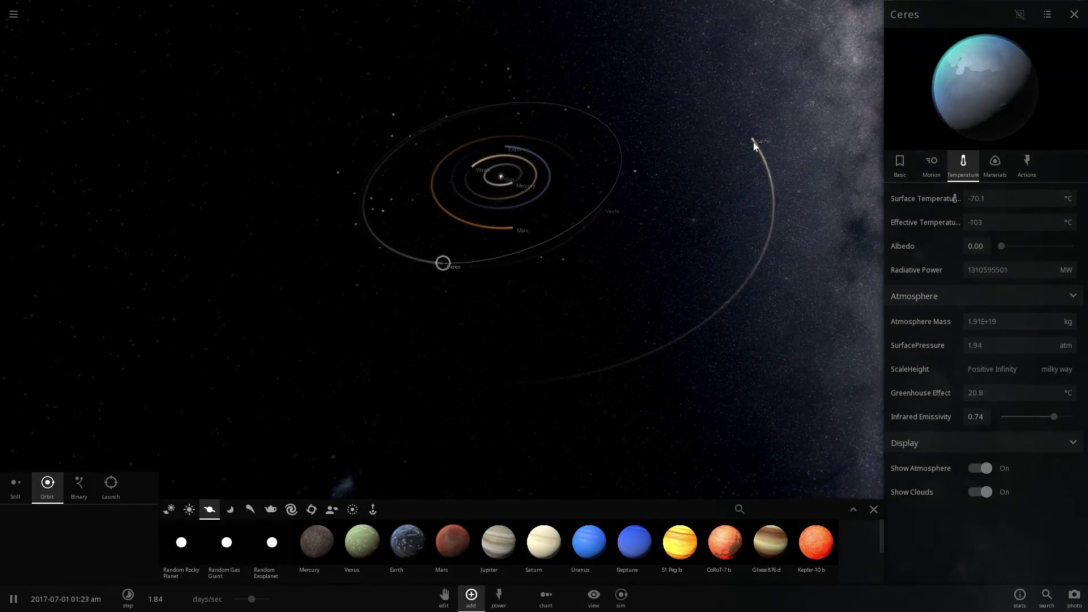
right_drag(408, 278, 531, 214)
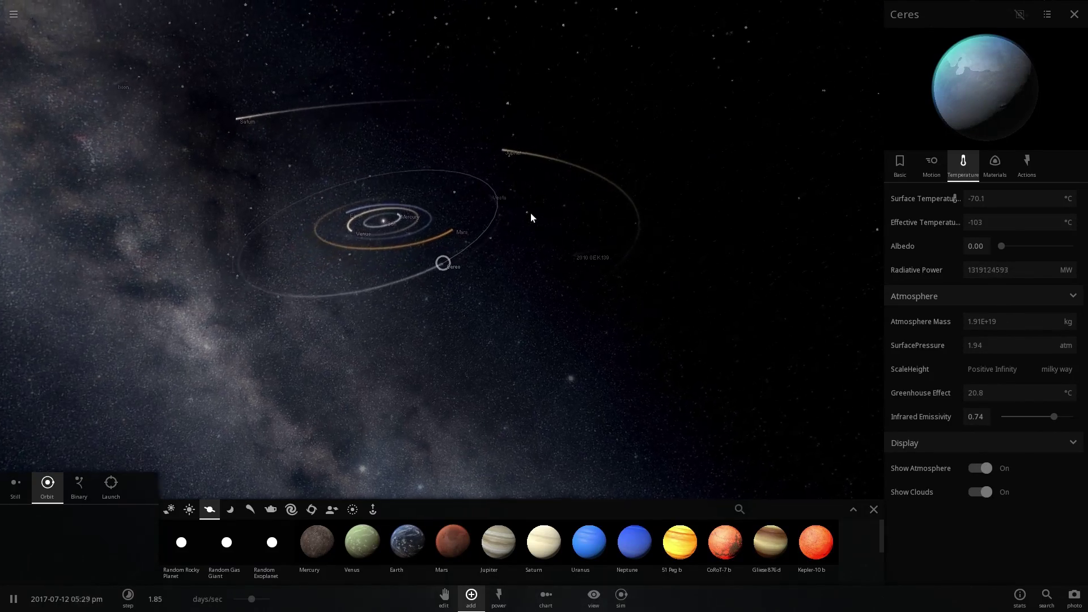
Examine the path of Ceres close up, the outer Solar System around it, and its orbit relative to Mars
scroll(530, 214, up, 5)
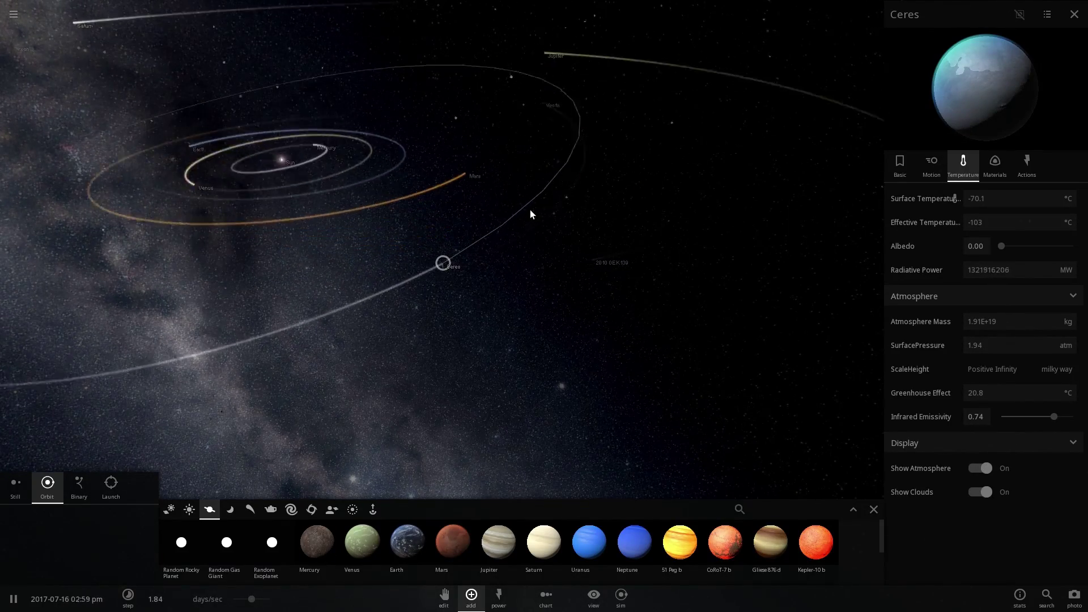
right_drag(529, 213, 389, 168)
right_drag(228, 317, 442, 282)
scroll(440, 277, up, 5)
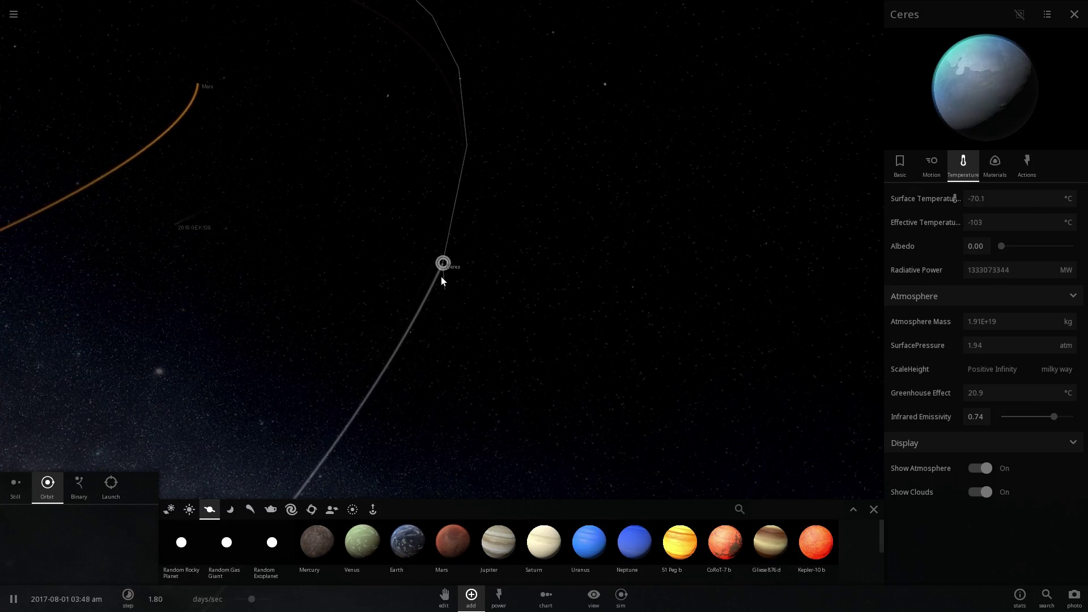
scroll(450, 268, down, 3)
scroll(474, 226, down, 10)
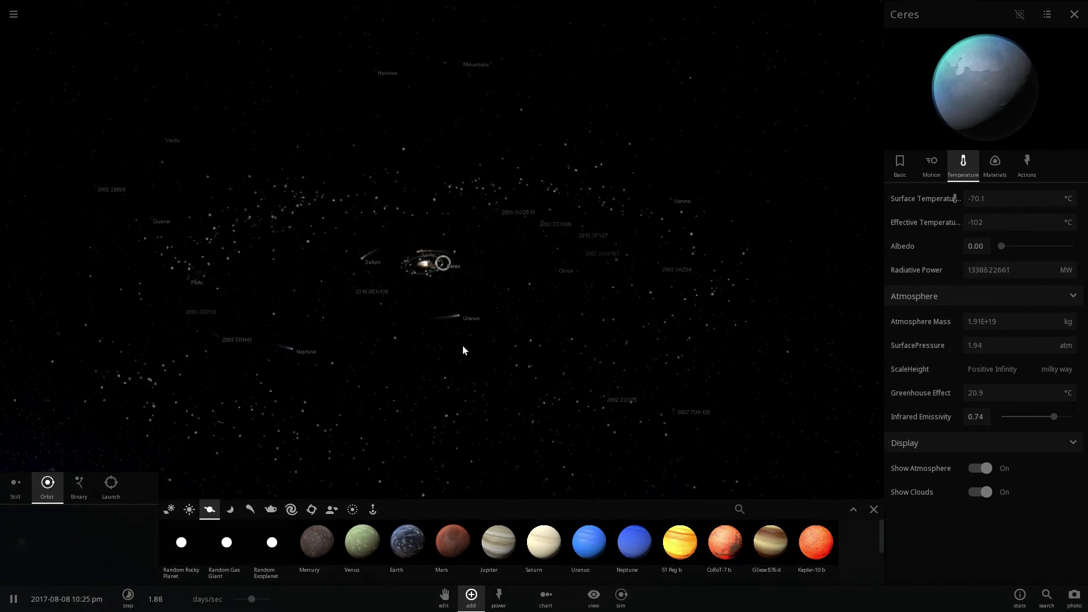
scroll(471, 284, up, 10)
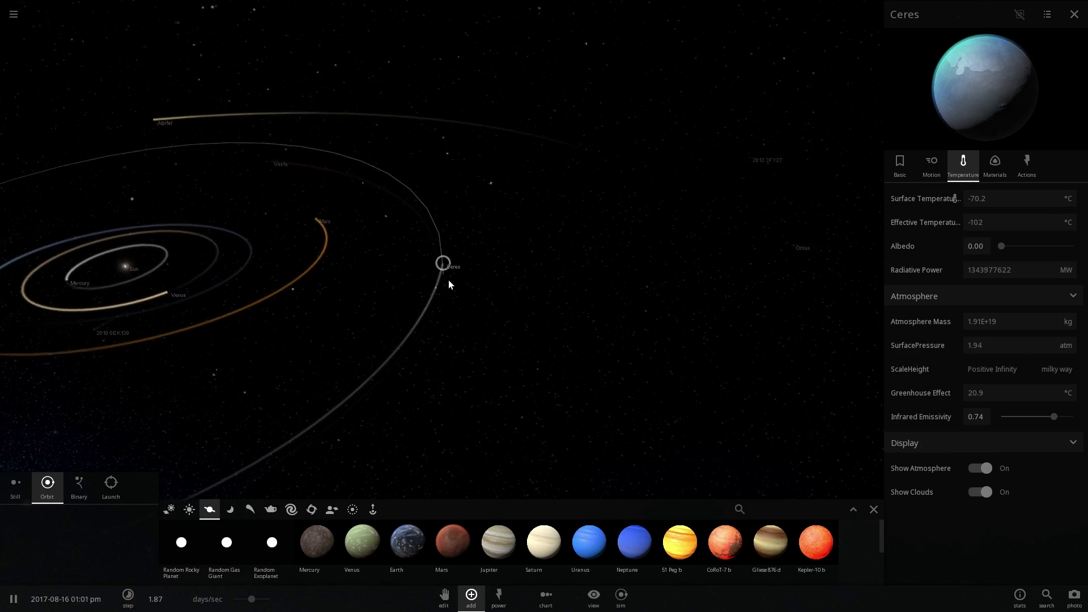
right_drag(448, 280, 438, 289)
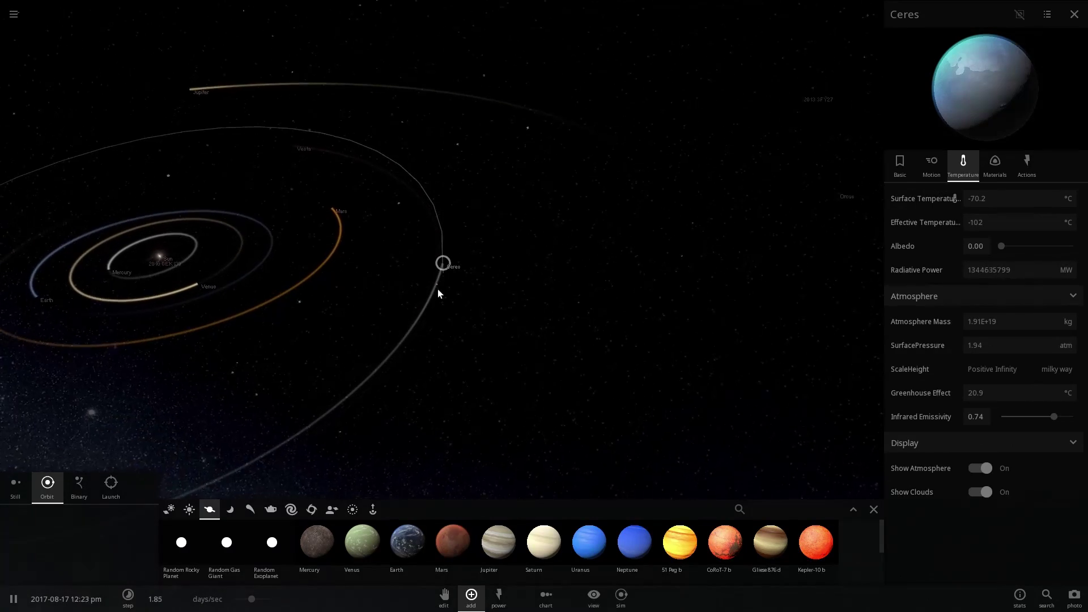
Inspect Vesta's temperature properties and its position relative to Ceres, and reselect Ceres to view its orbit
click(301, 140)
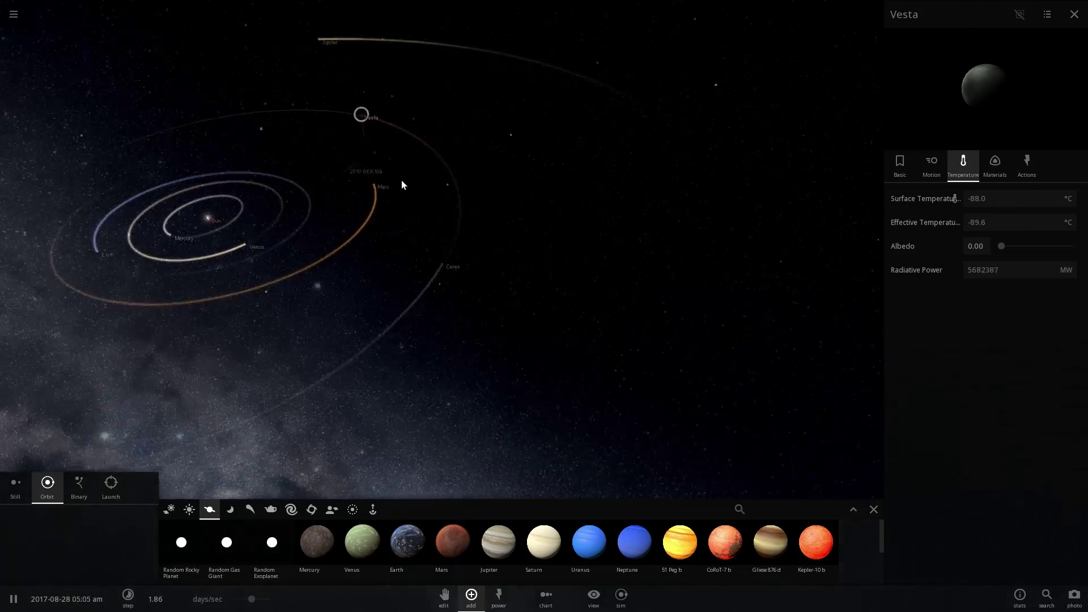
scroll(395, 179, down, 5)
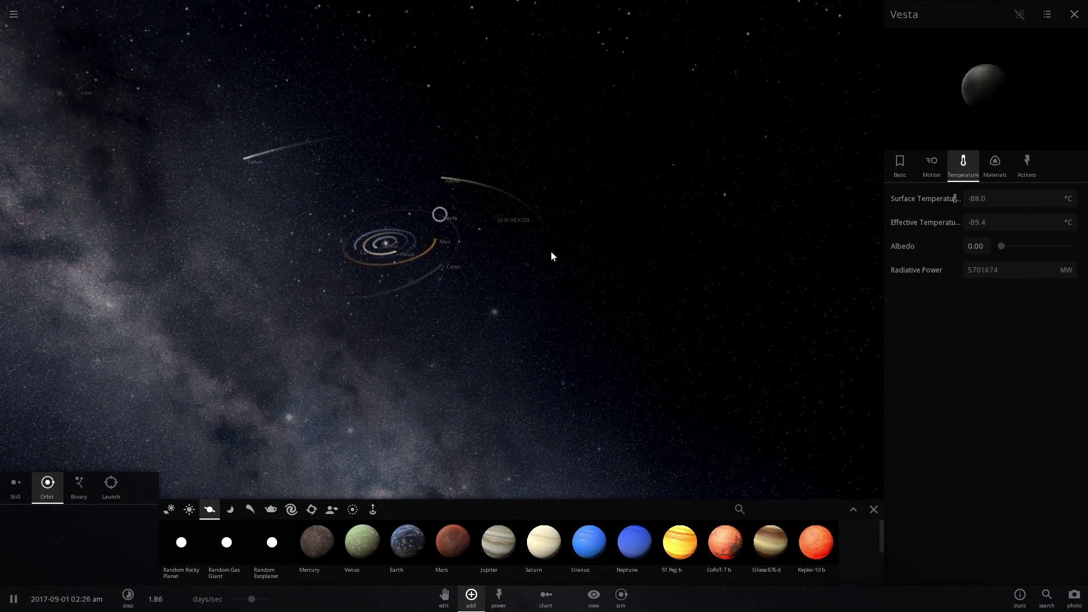
scroll(508, 253, up, 3)
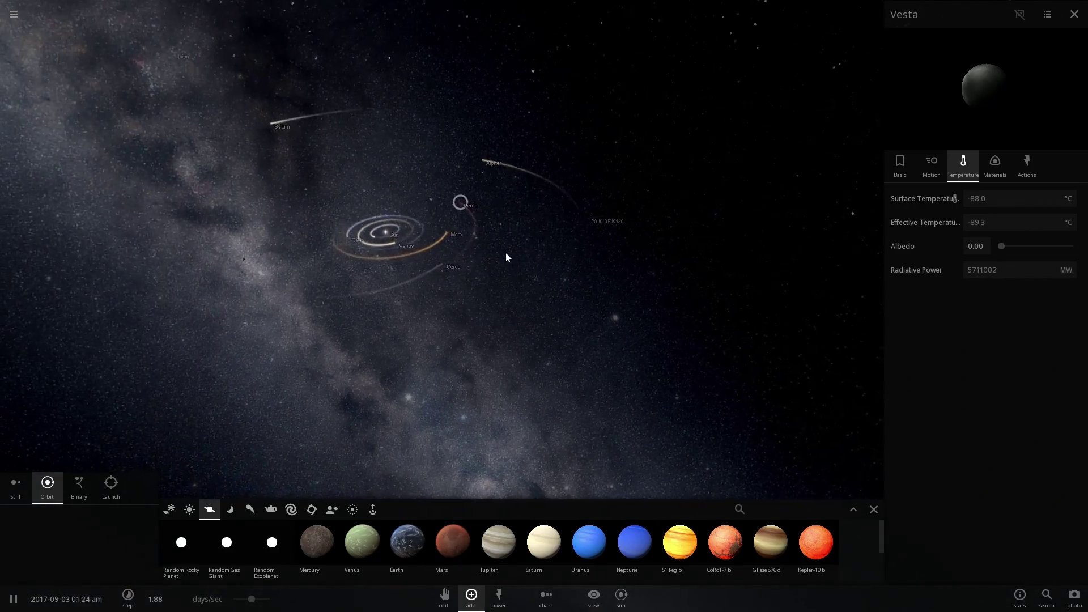
click(443, 269)
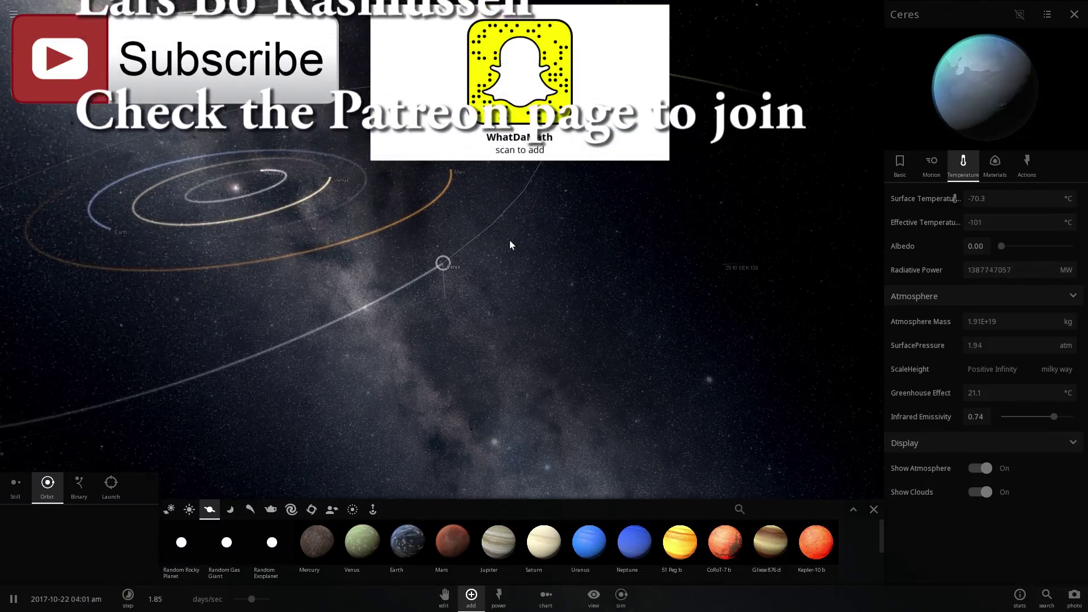
drag(536, 240, 476, 257)
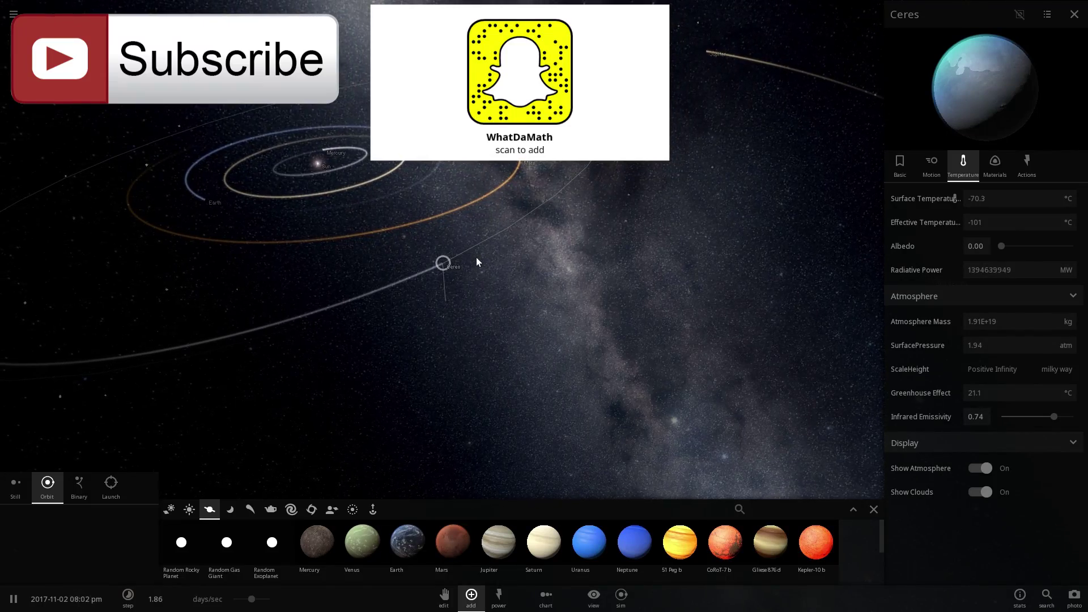
Focus the view on Earth and slow the simulation to about 17 hours per second
double_click(199, 206)
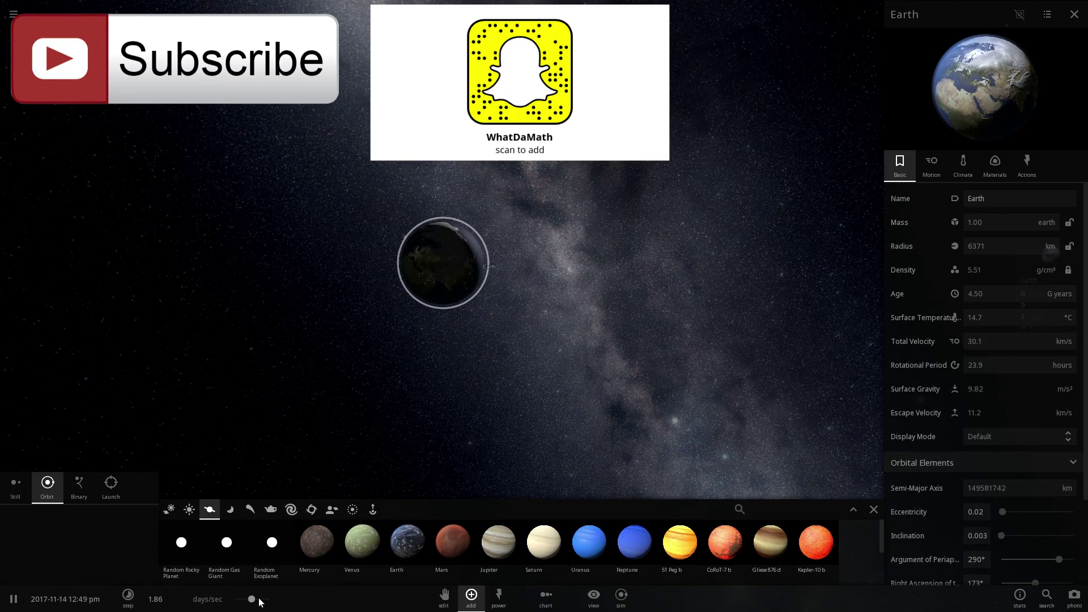
drag(252, 599, 237, 599)
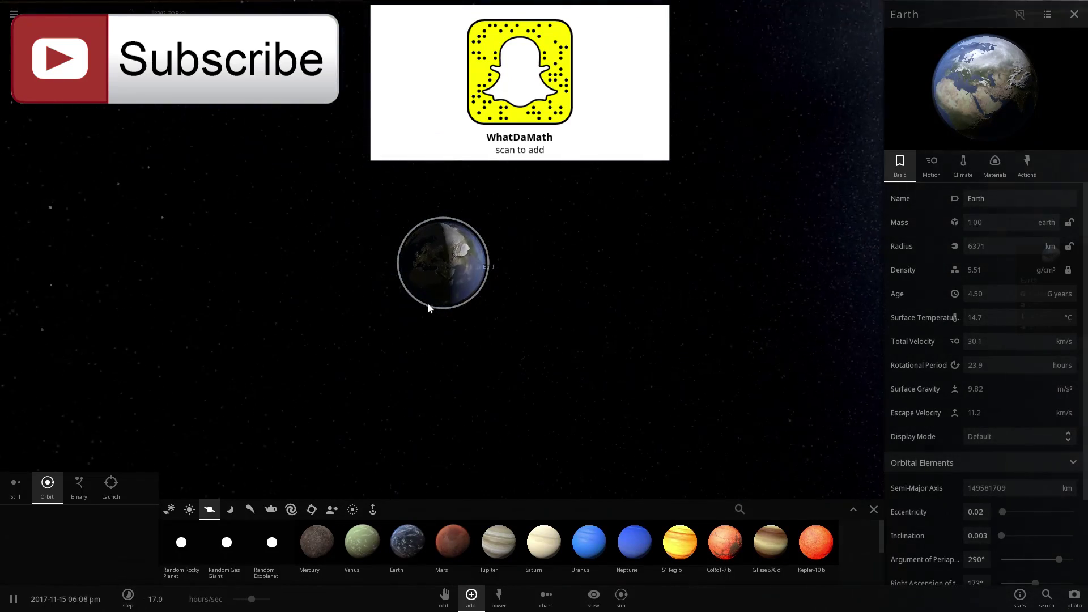
scroll(430, 304, up, 3)
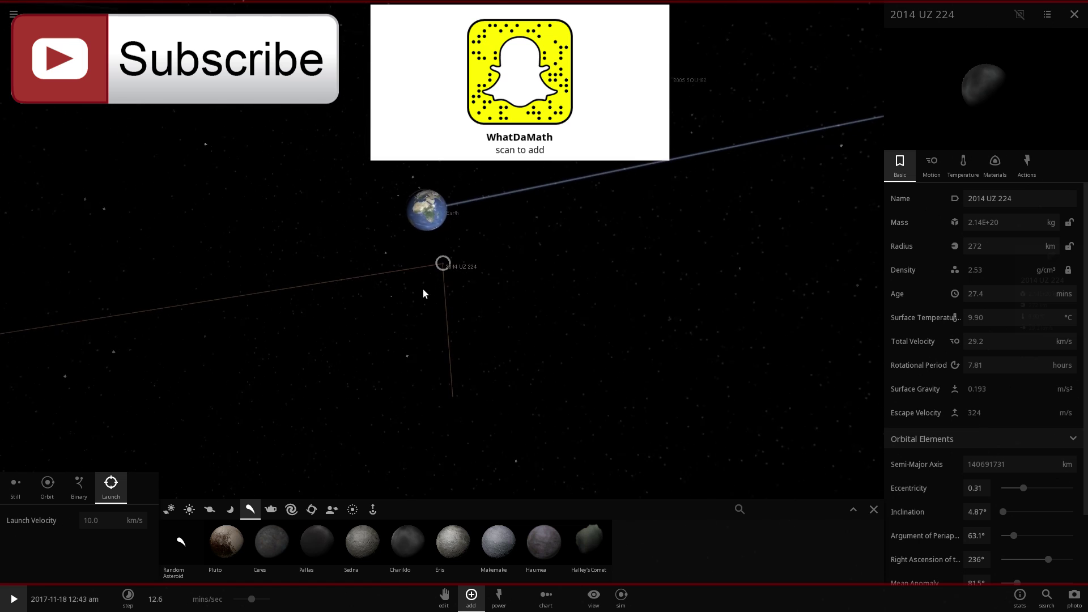
Resume the simulation to let 2014 UZ 224 strike Earth, and inspect the impact sites from another side of the planet
scroll(435, 264, up, 5)
key(space)
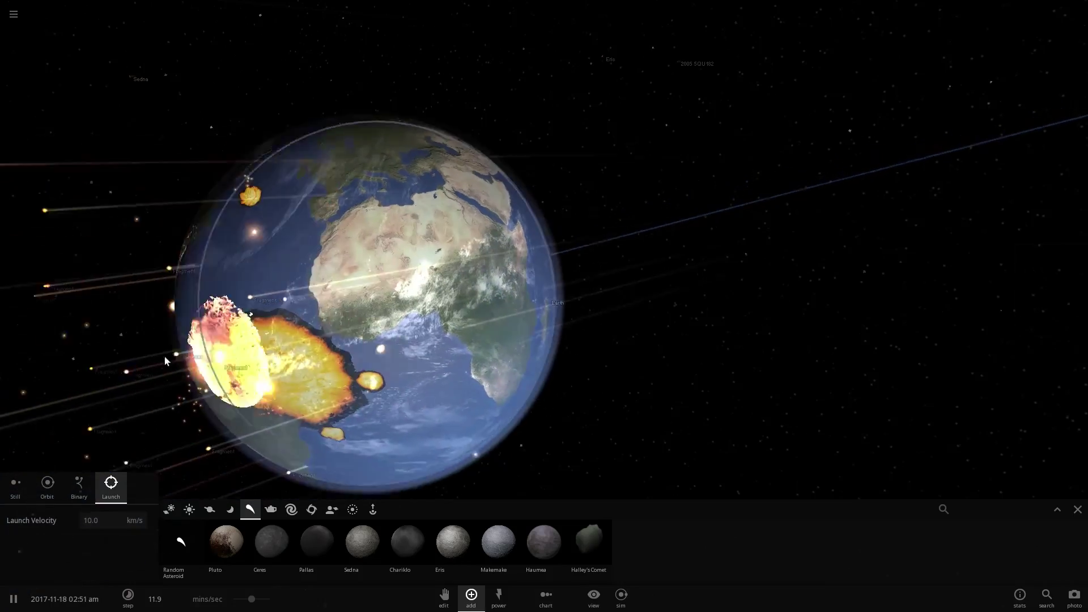
drag(331, 352, 785, 282)
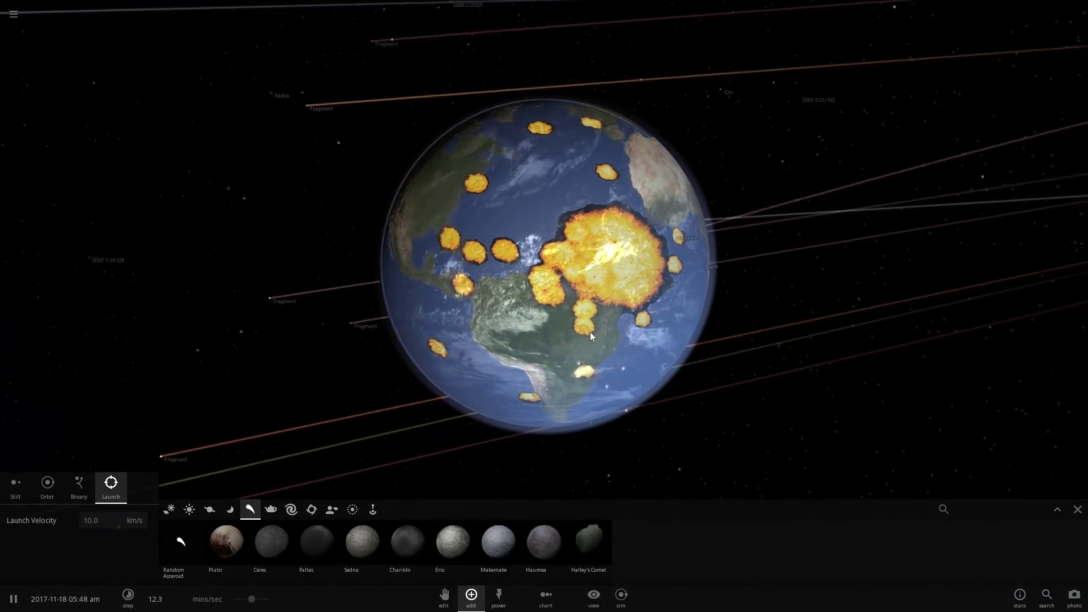